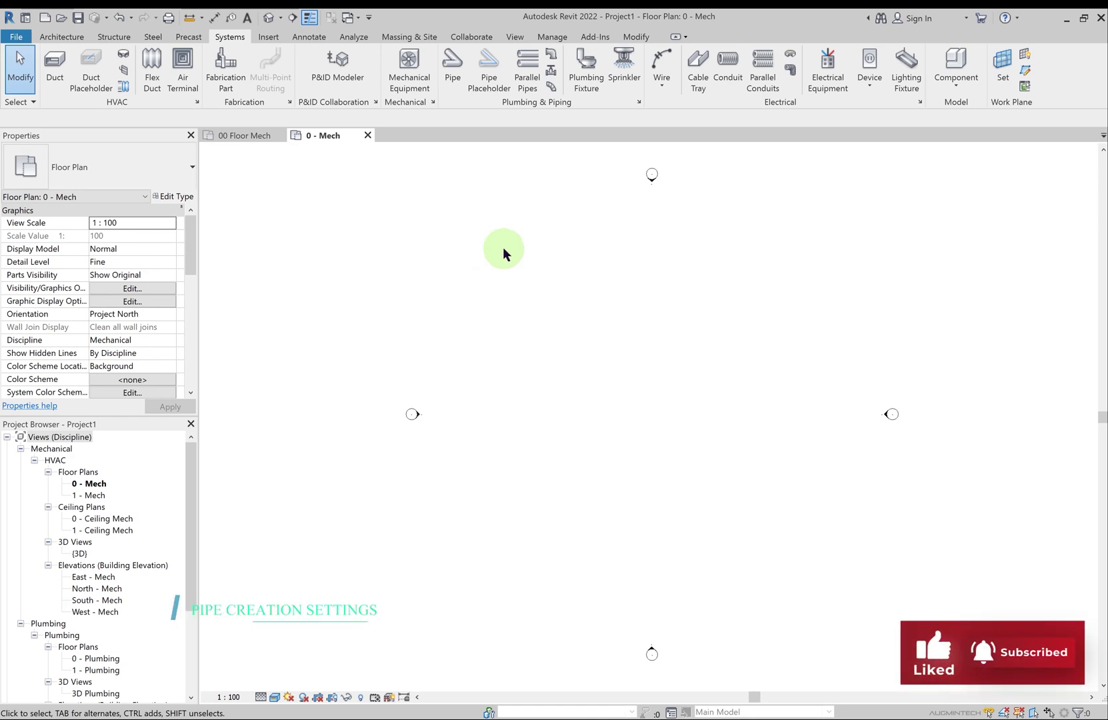
Open the Mechanical Settings and compare the pipe fitting angle options, leaving Use any angle selected
left_click(433, 105)
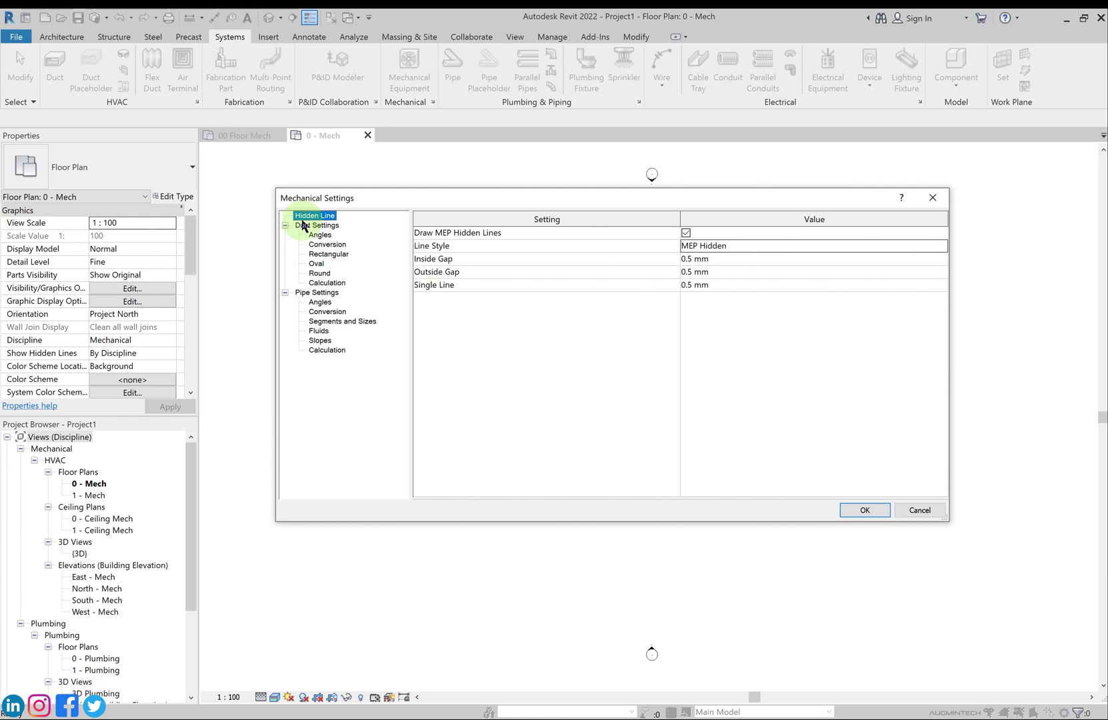
left_click(319, 303)
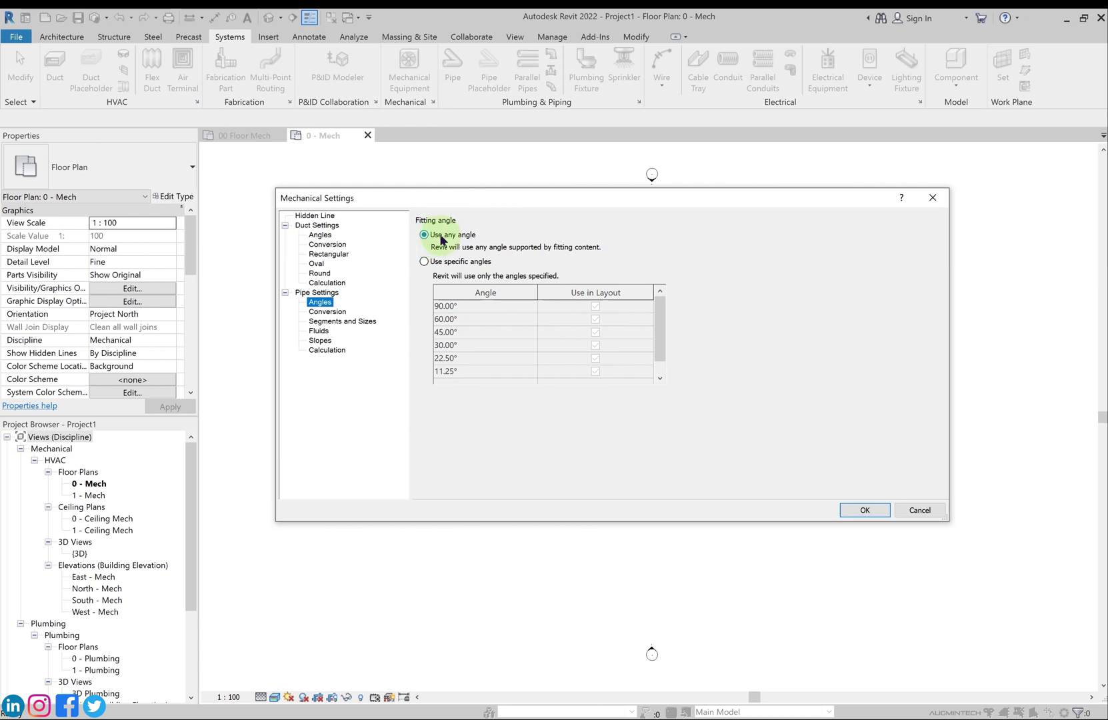
left_click(425, 262)
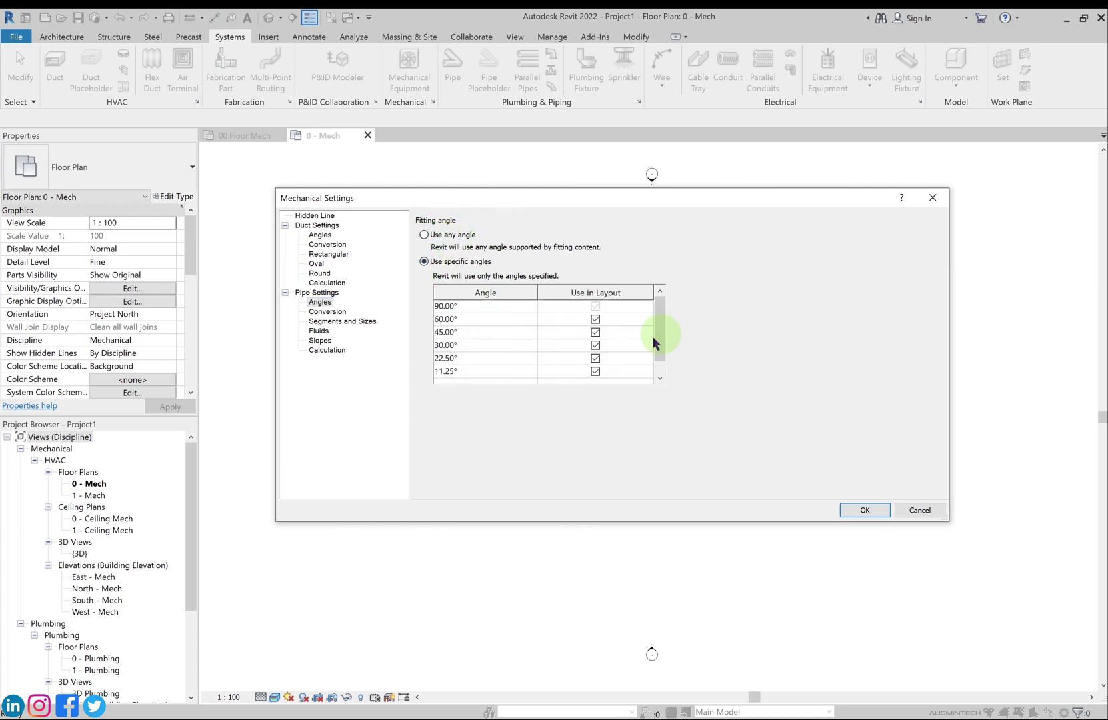
left_click(425, 235)
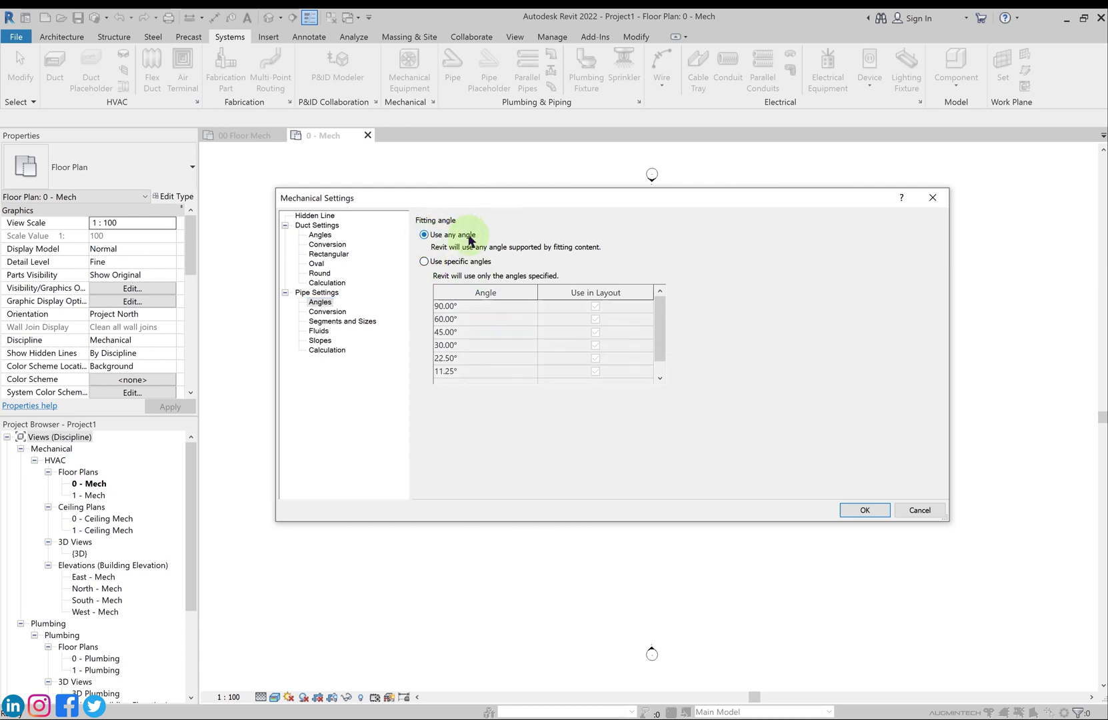
Review the main and branch pipe conversion settings for the Hydronic Supply and Hydronic Return system classifications
left_click(333, 312)
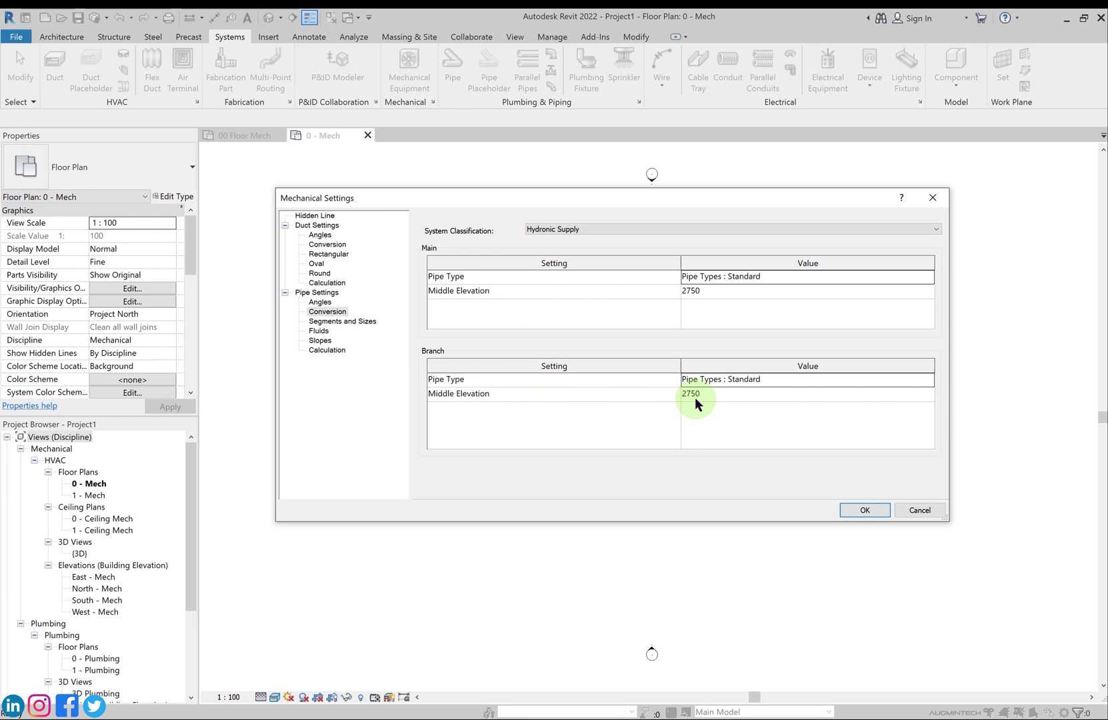
left_click(917, 290)
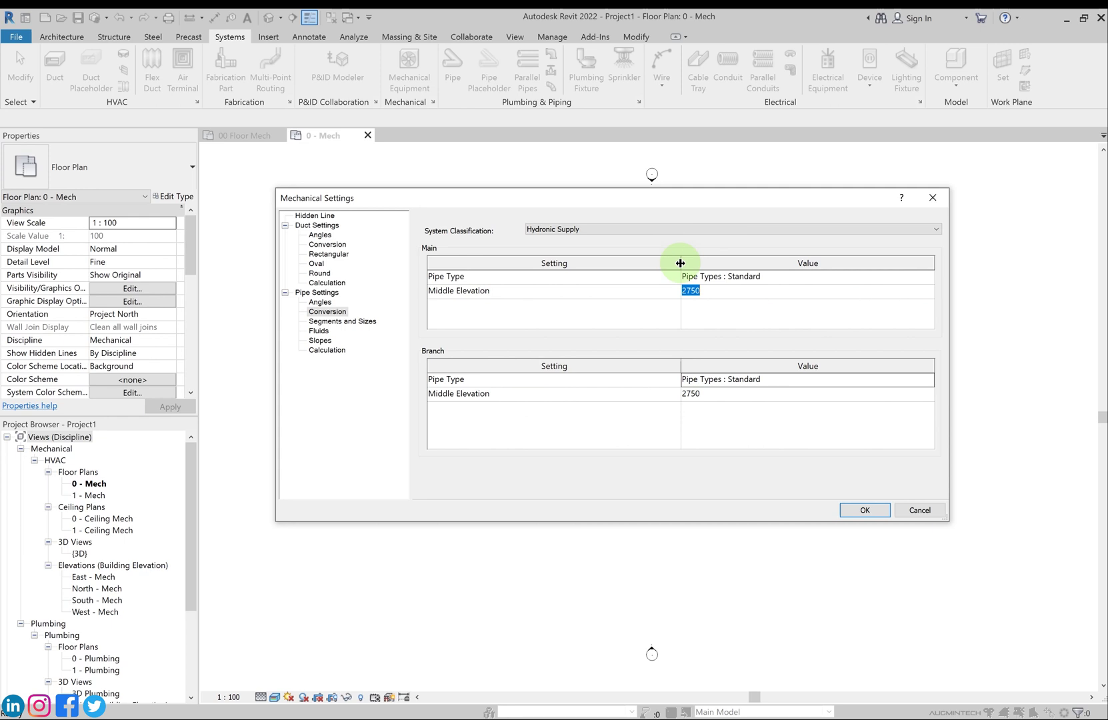
left_click(601, 228)
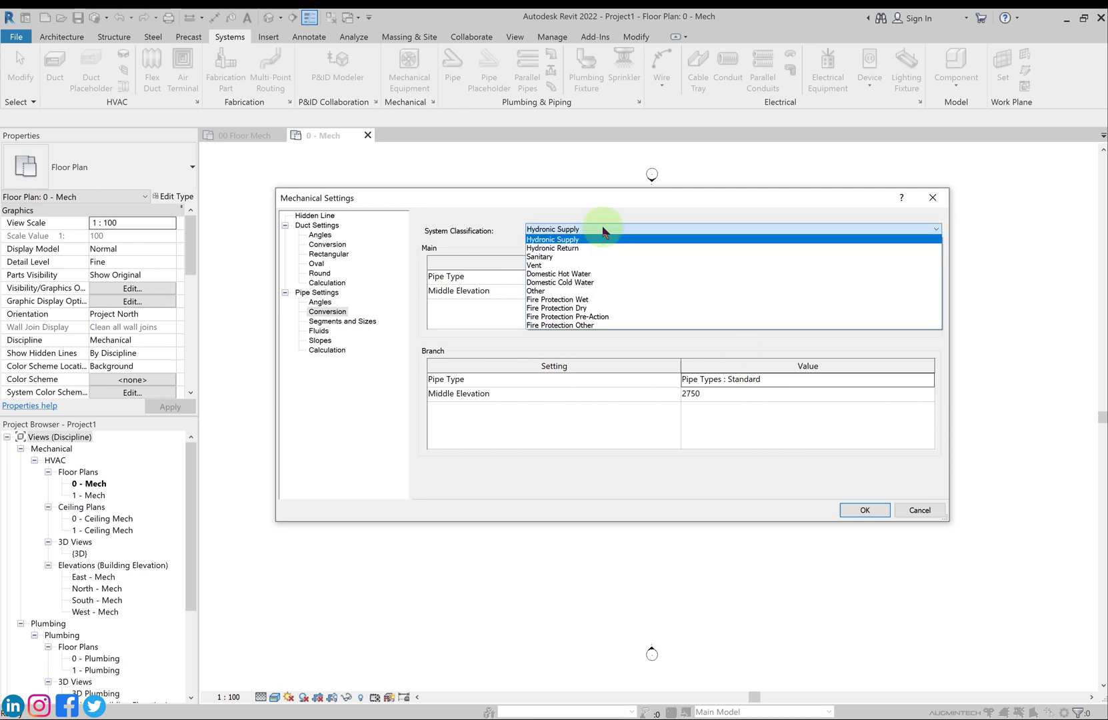
left_click(571, 248)
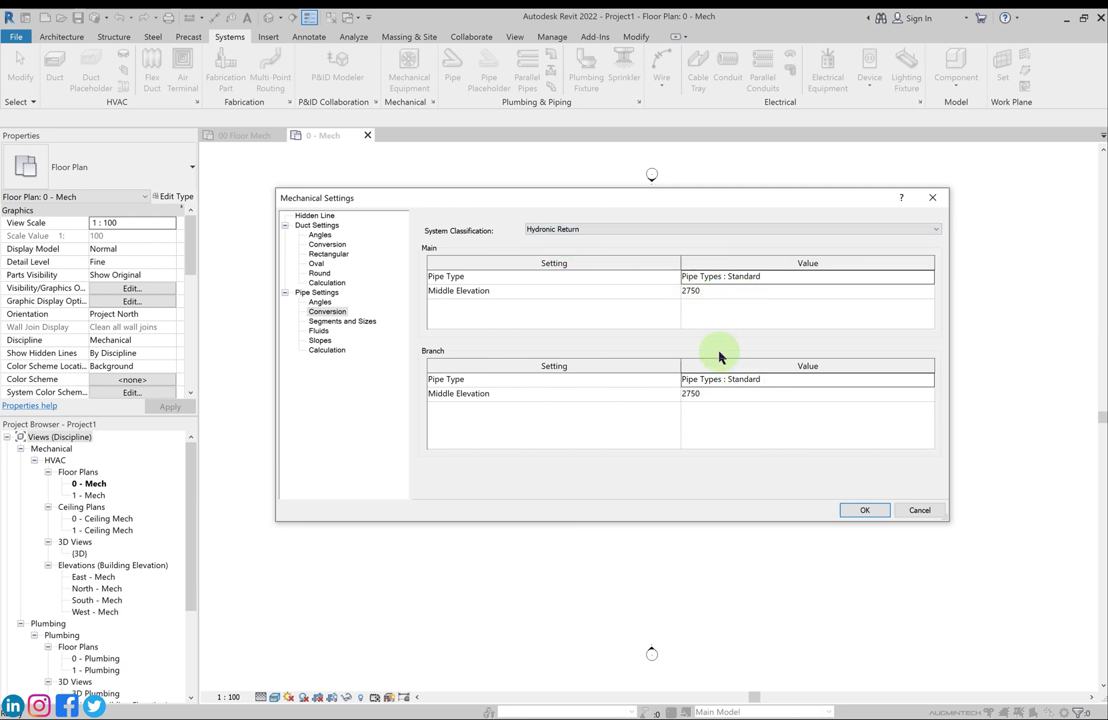
Examine the pipe segment size catalog, the fluid temperature table and the slope values
left_click(343, 322)
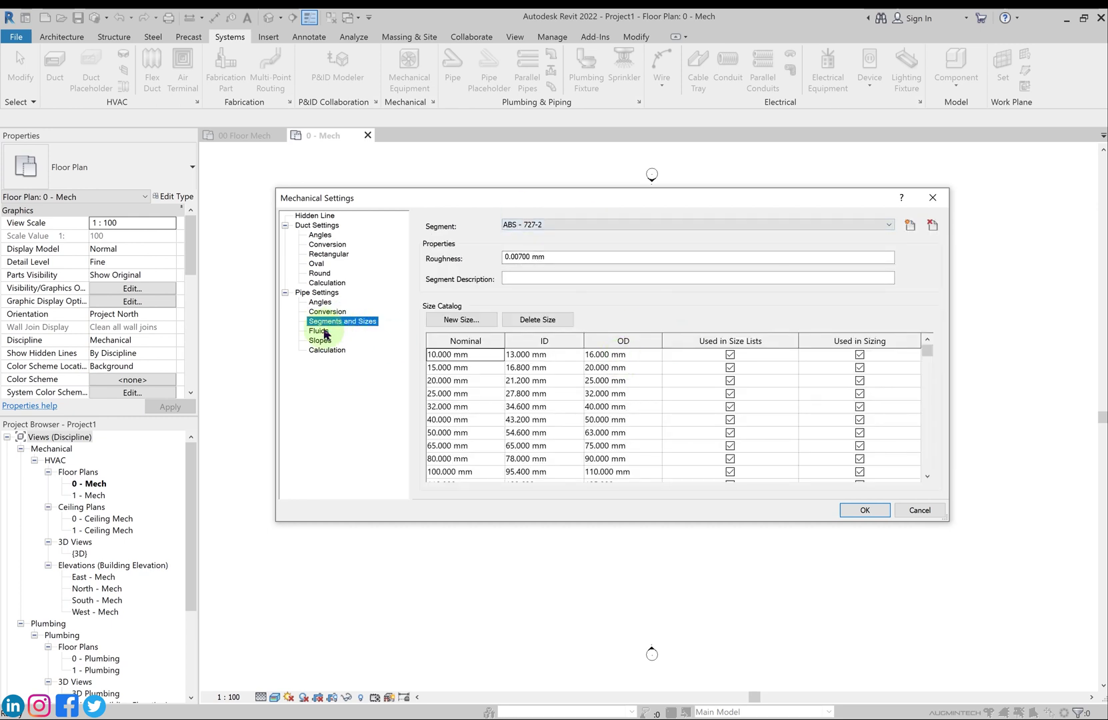
left_click(319, 330)
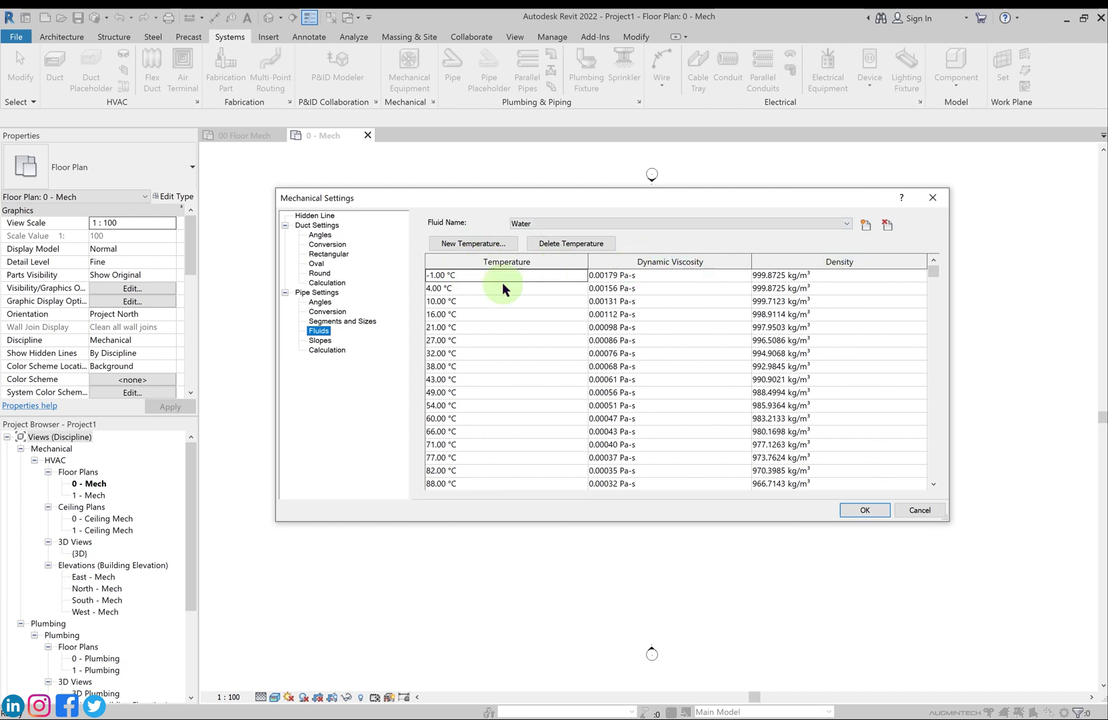
left_click(320, 340)
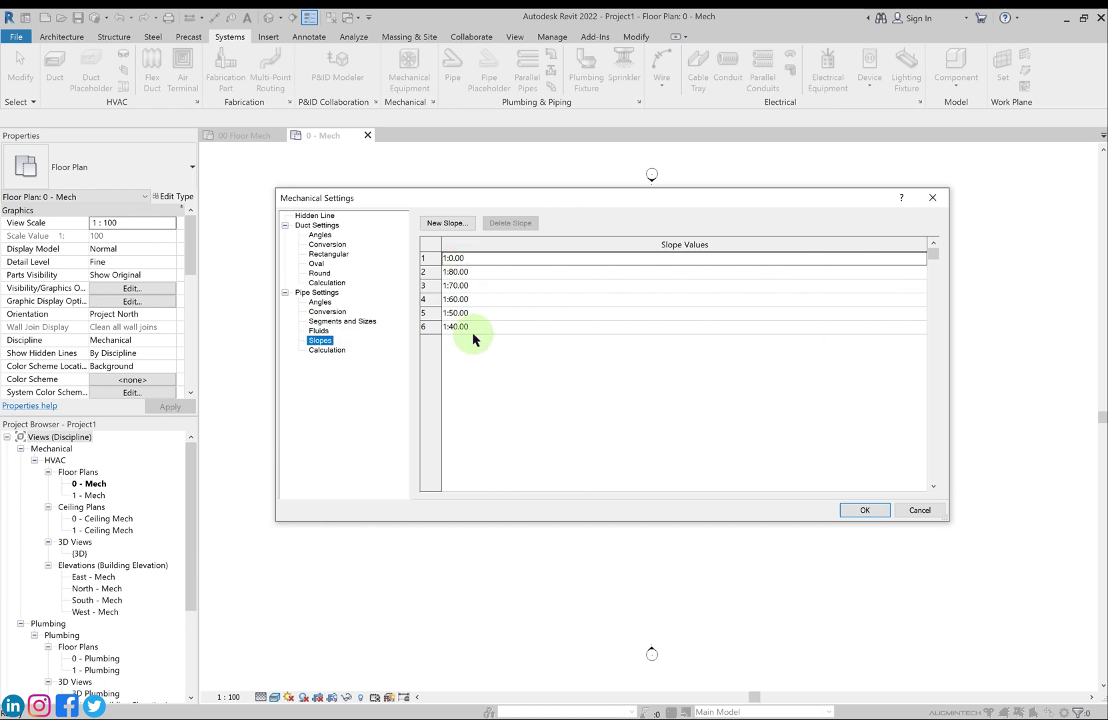
Review the pipe calculation settings for hydronic networks, pressure drop and flow methods, and close the Mechanical Settings
left_click(327, 350)
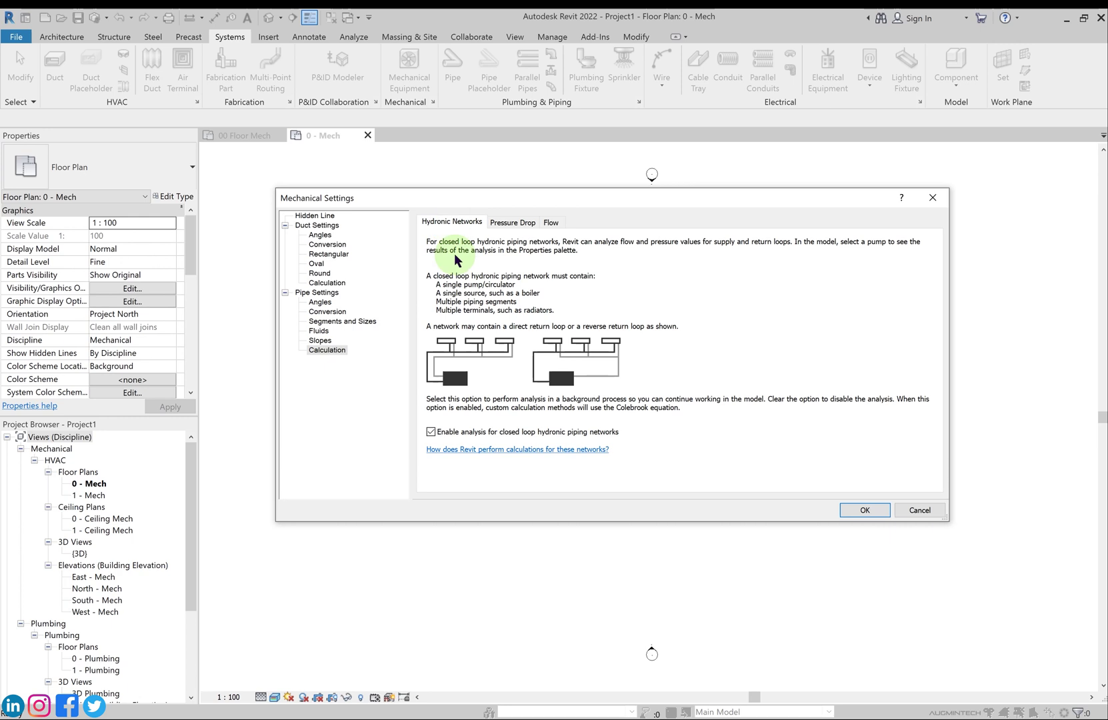
left_click(512, 222)
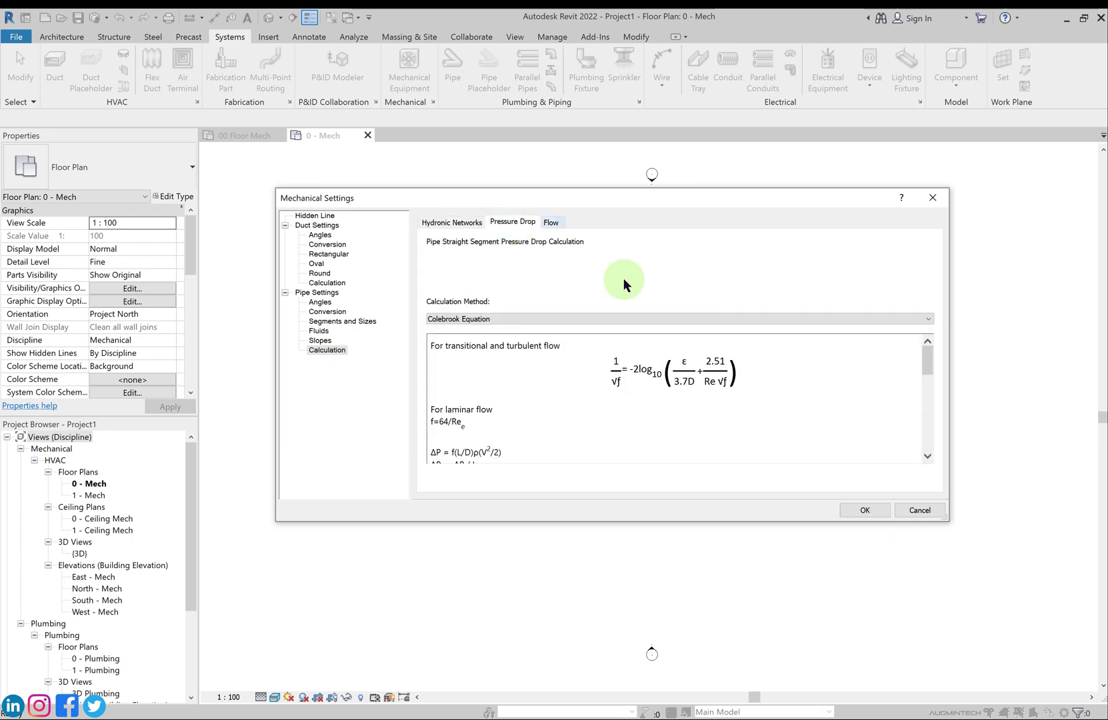
left_click(531, 319)
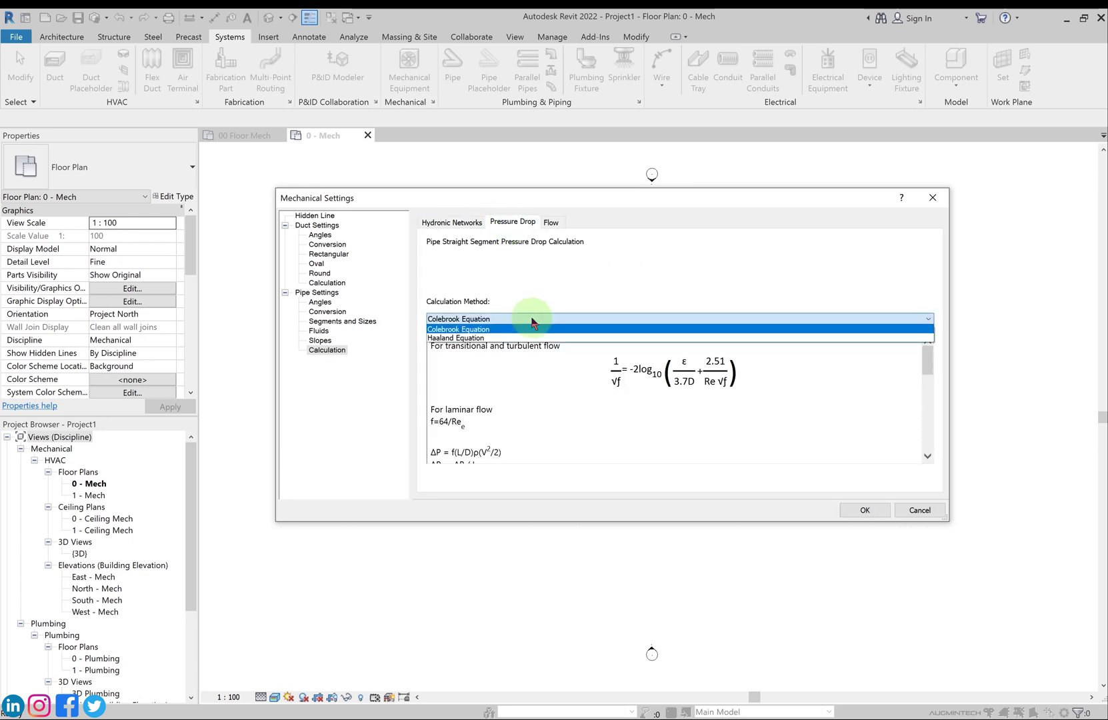
left_click(508, 318)
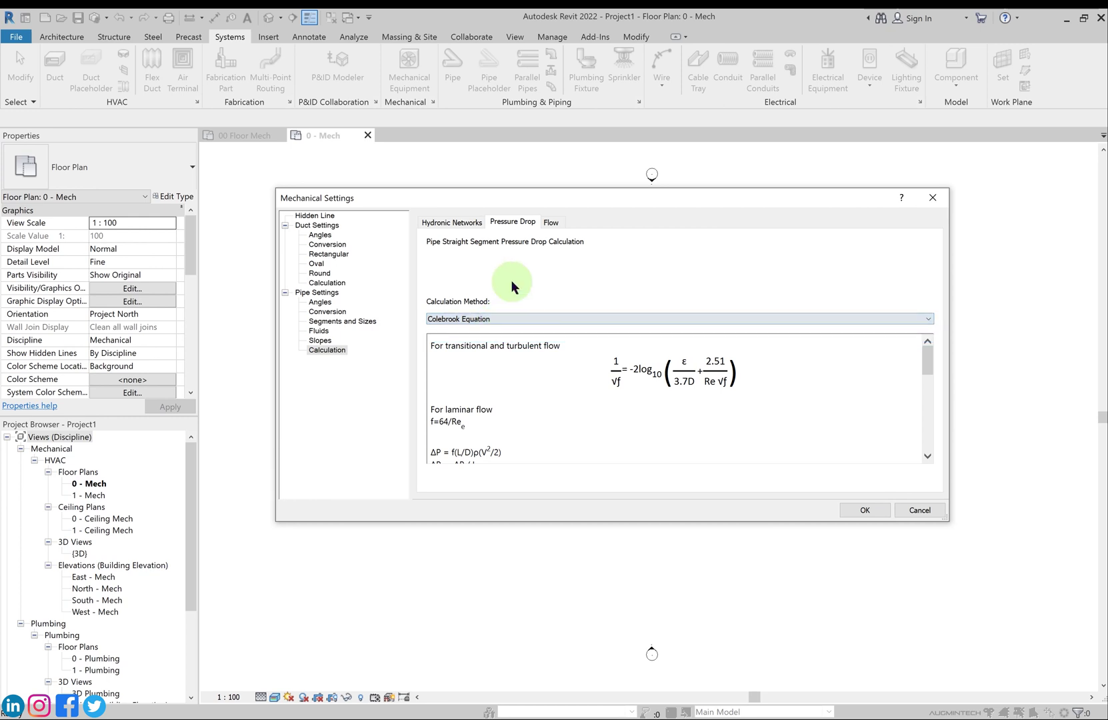
left_click(552, 223)
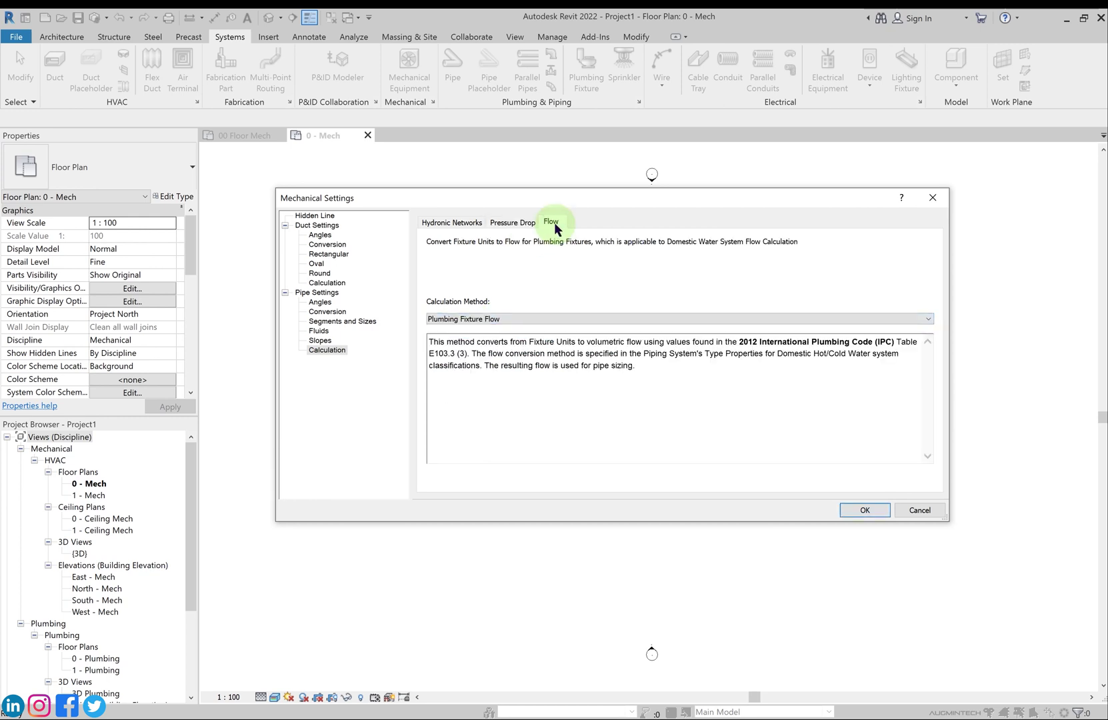
left_click(542, 317)
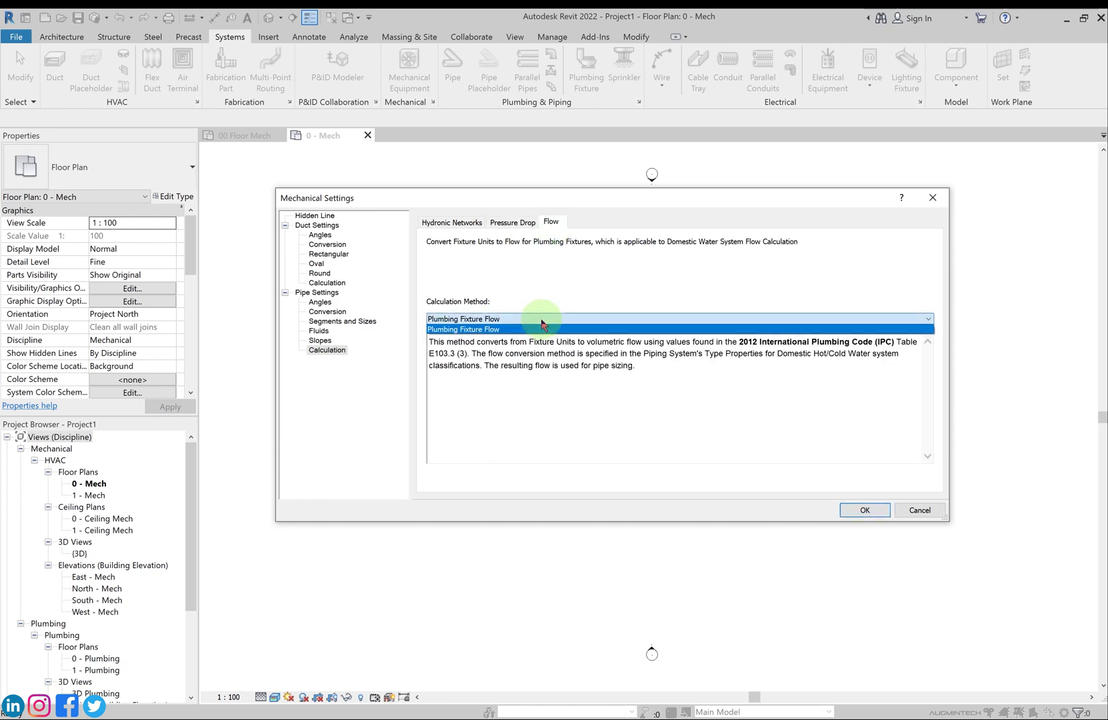
left_click(540, 320)
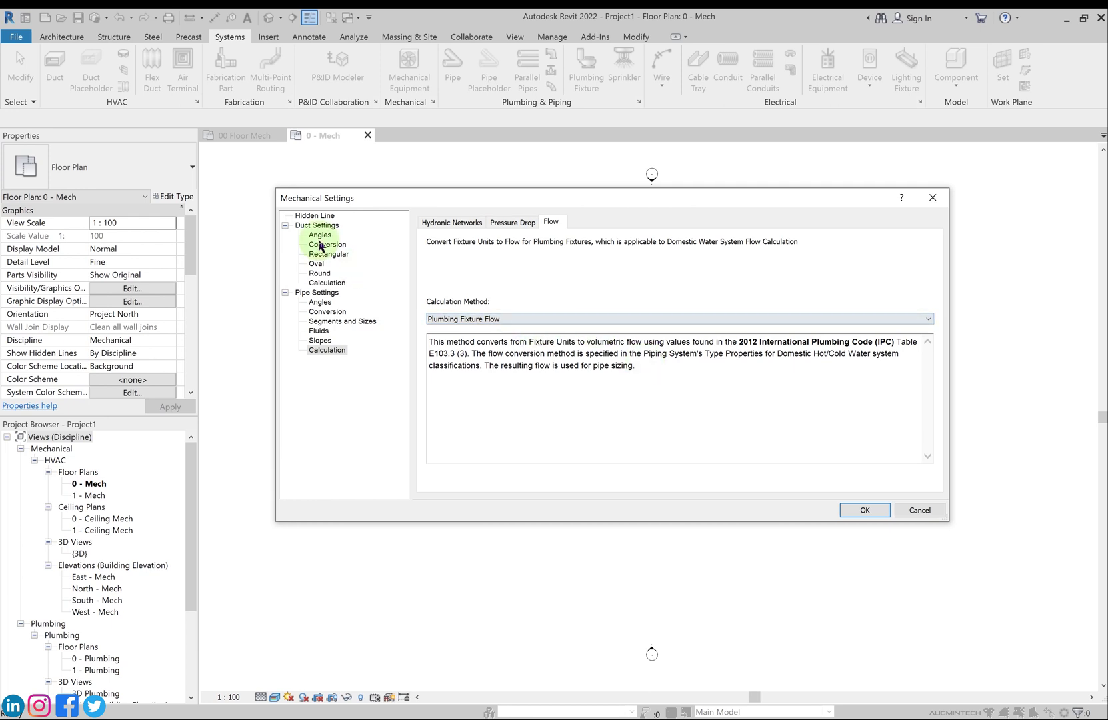
left_click(863, 512)
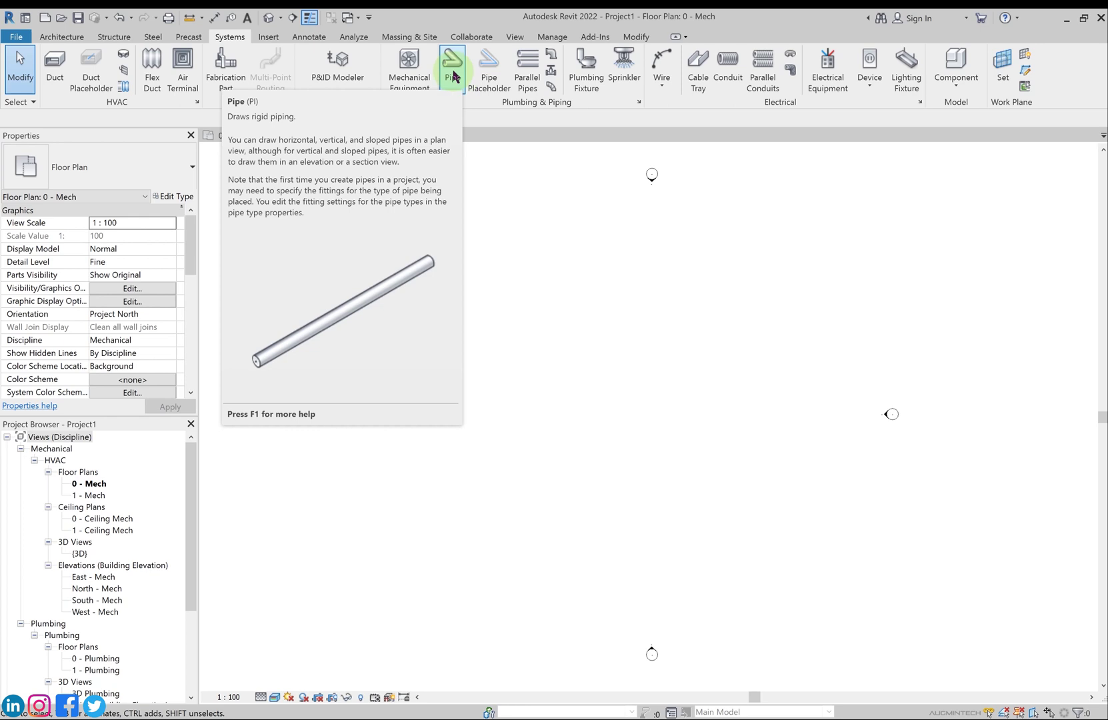
Draw an L-shaped Plastic pipe run, 150 mm in diameter at 3500 mm elevation, with a horizontal leg of about 15000 mm and a leg going down the plan
left_click(452, 74)
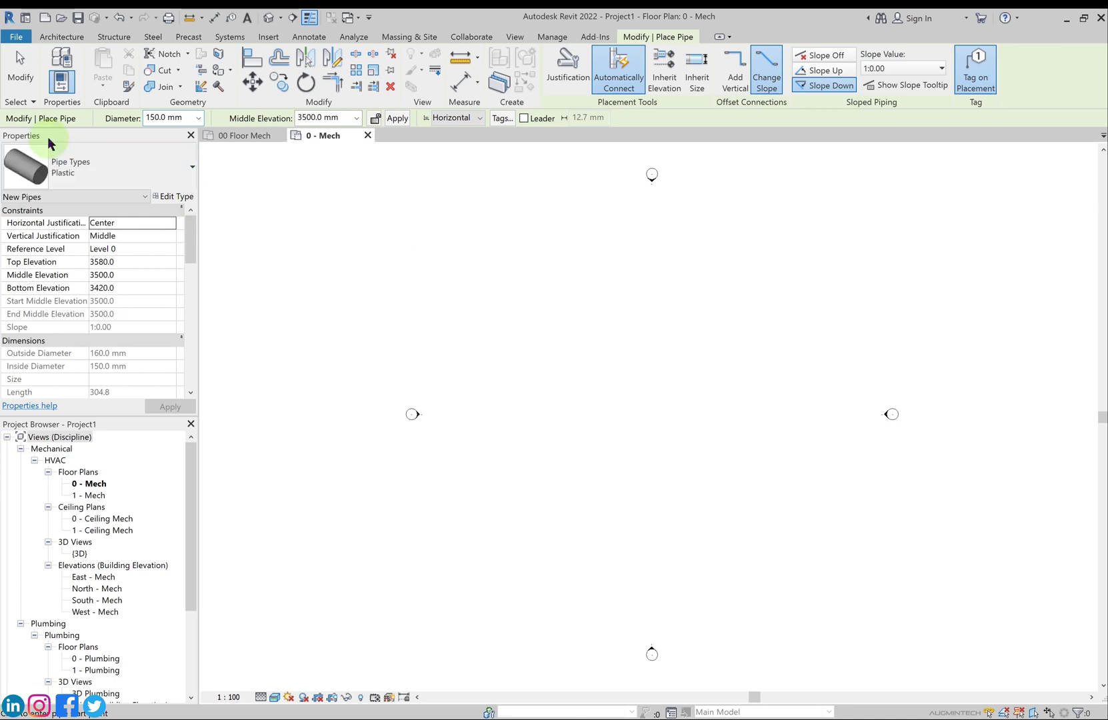
left_click(189, 175)
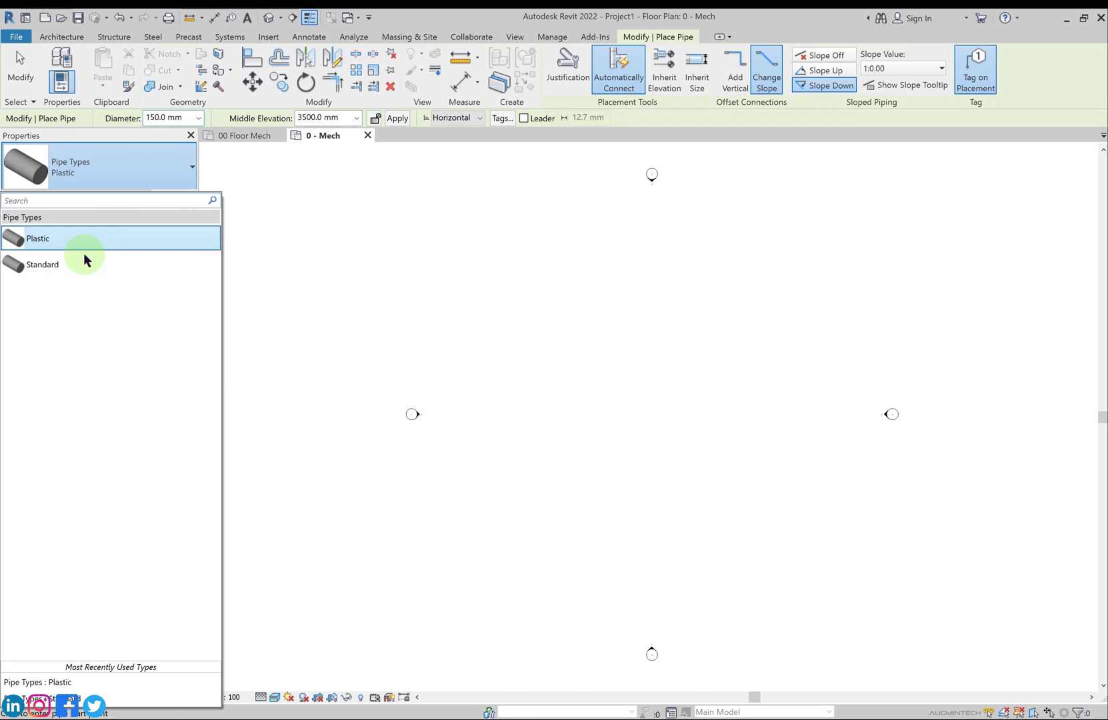
mouse_move(90, 264)
left_click(70, 239)
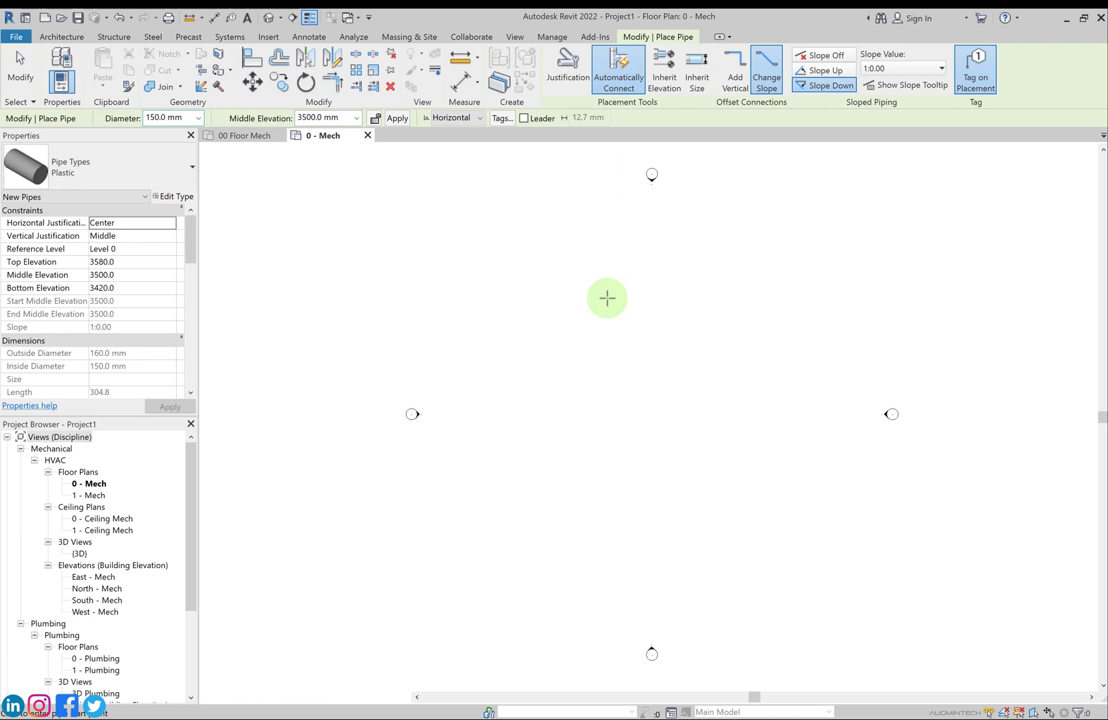
left_click(470, 253)
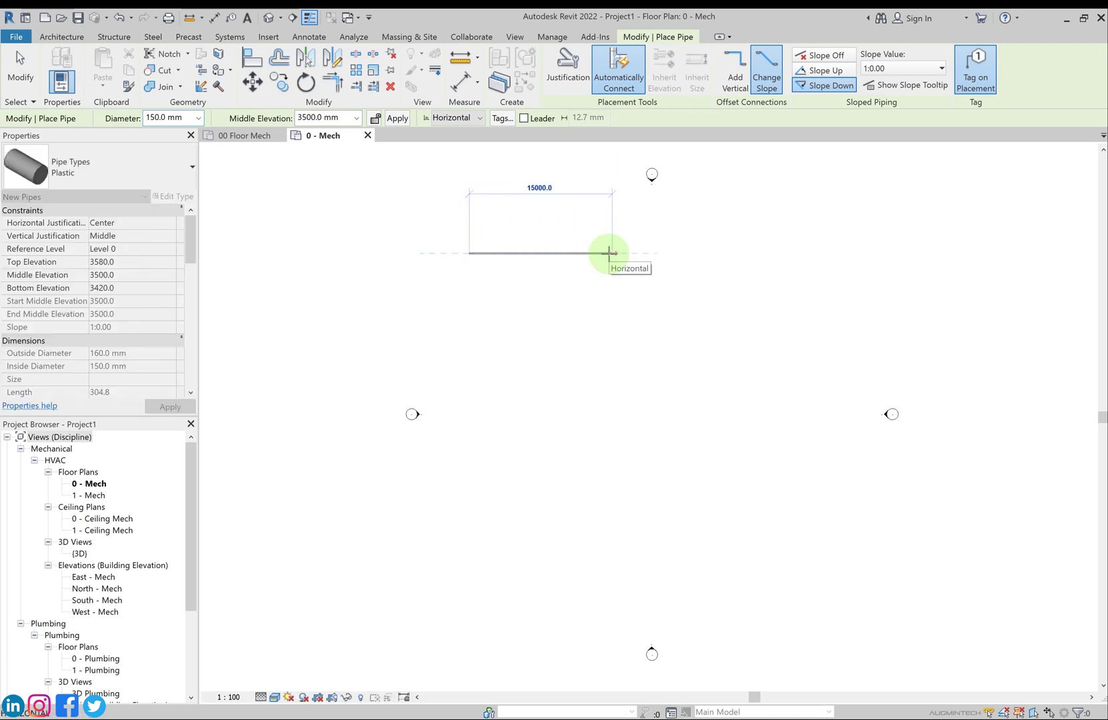
left_click(610, 253)
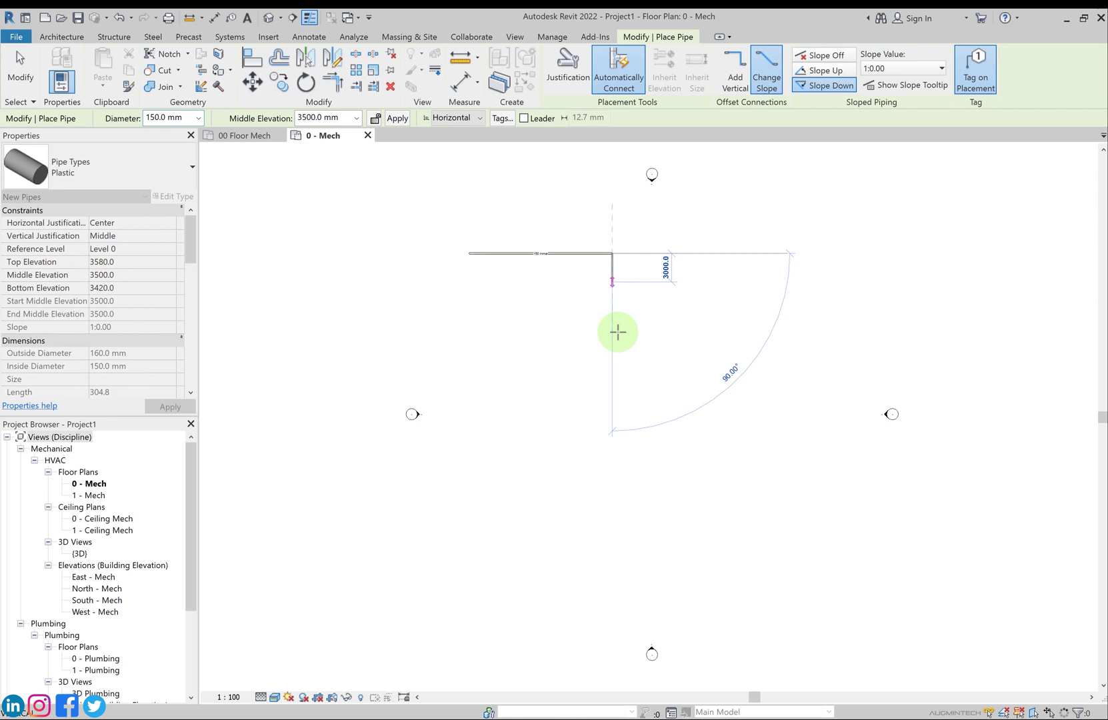
left_click(615, 409)
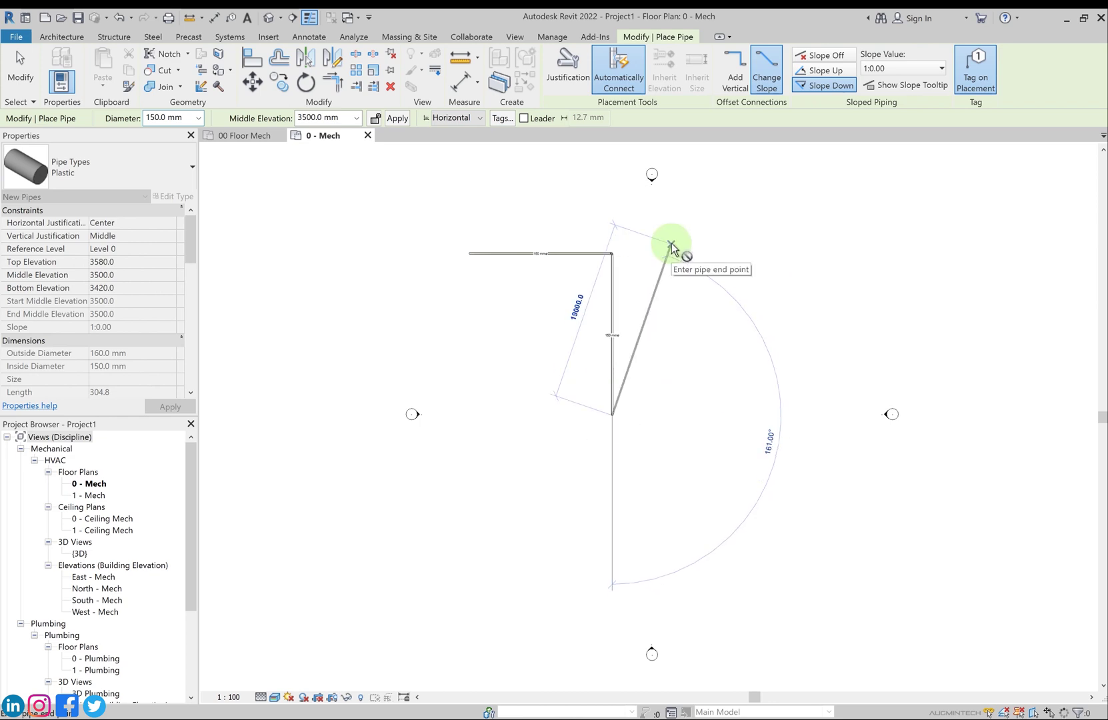
right_click(699, 228)
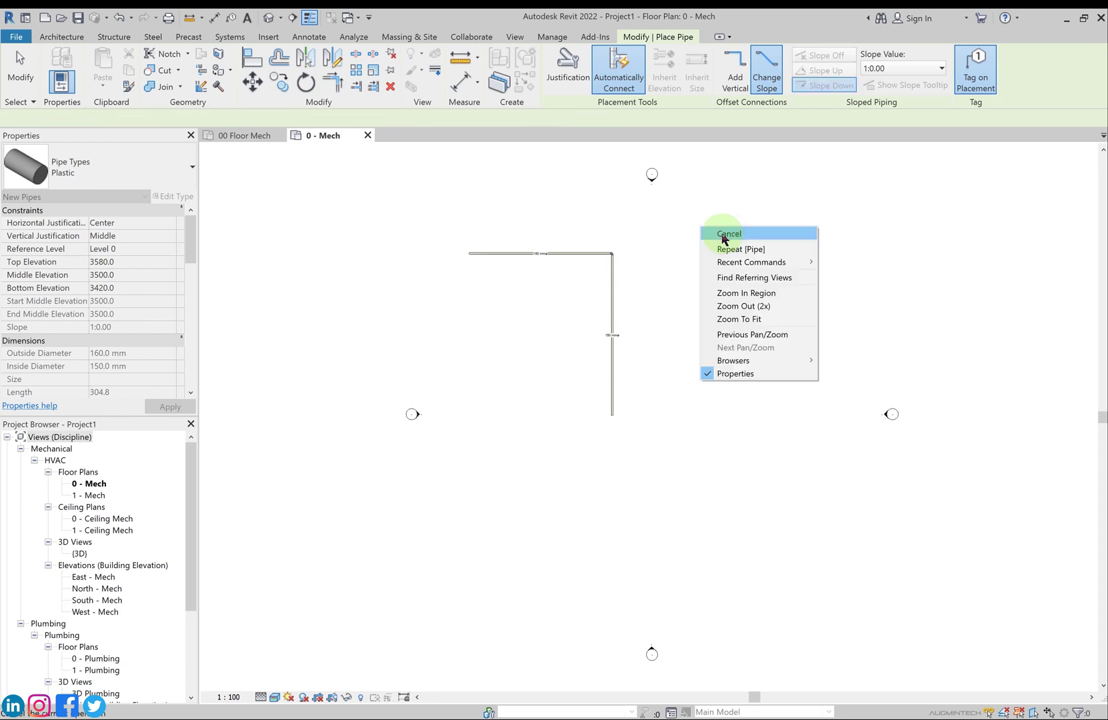
left_click(723, 233)
Create a similar pipe branching about 7900 mm perpendicularly down the plan from the horizontal pipe
scroll(557, 236, "up", 3)
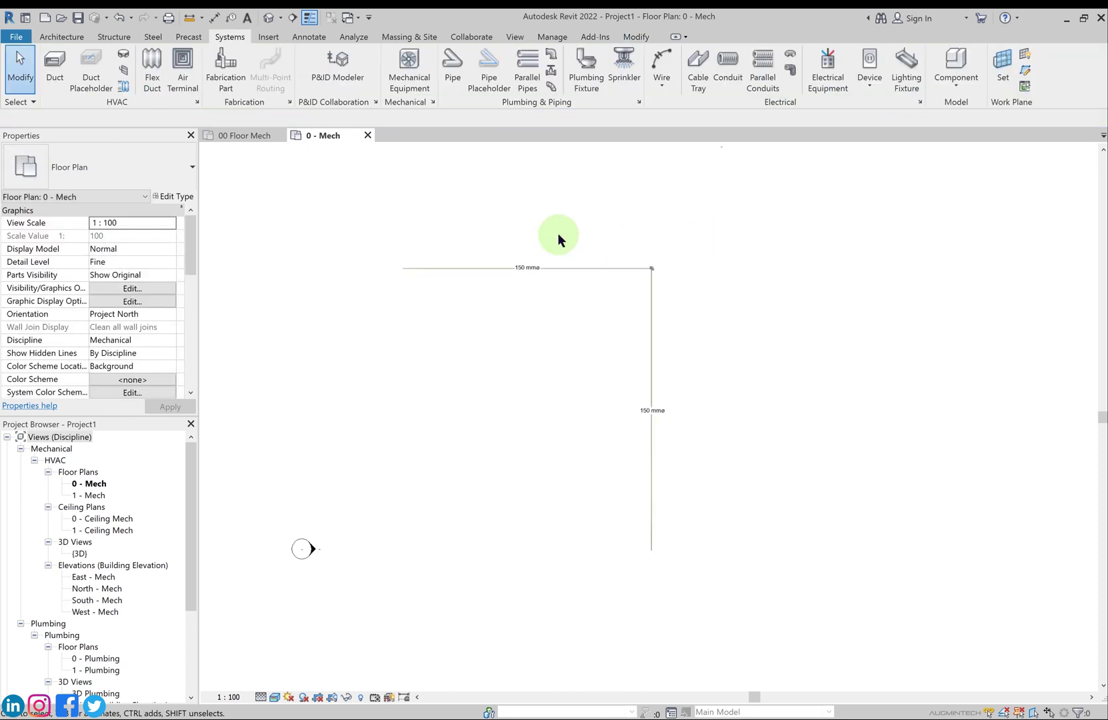
scroll(568, 232, "up", 1)
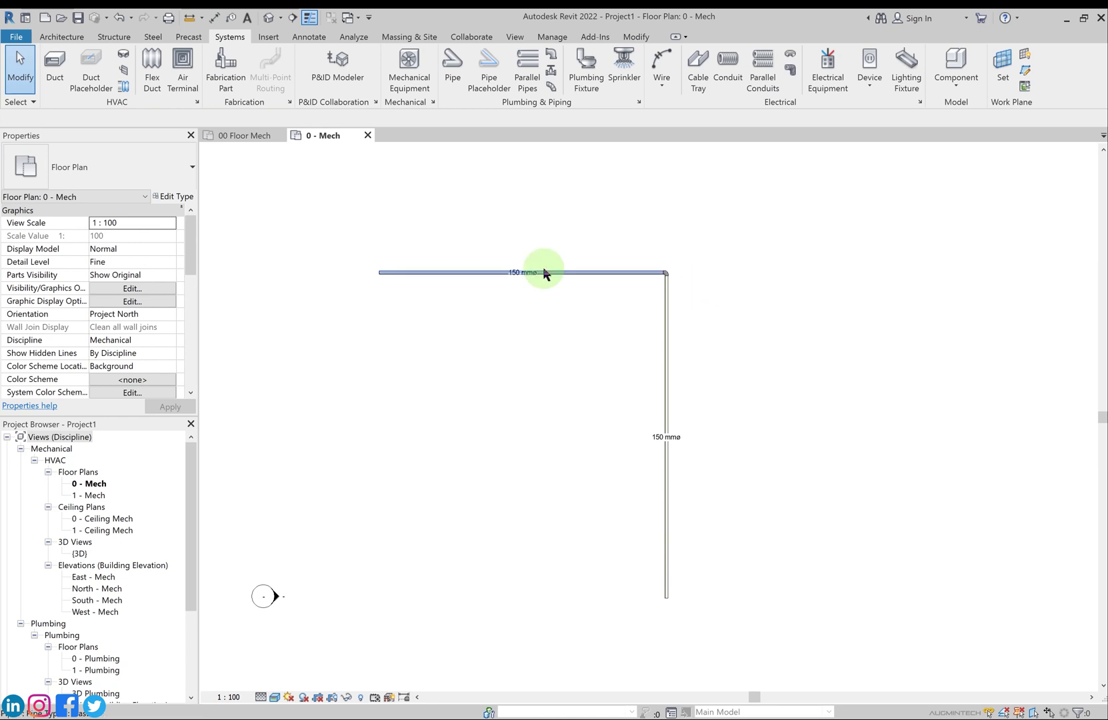
right_click(453, 274)
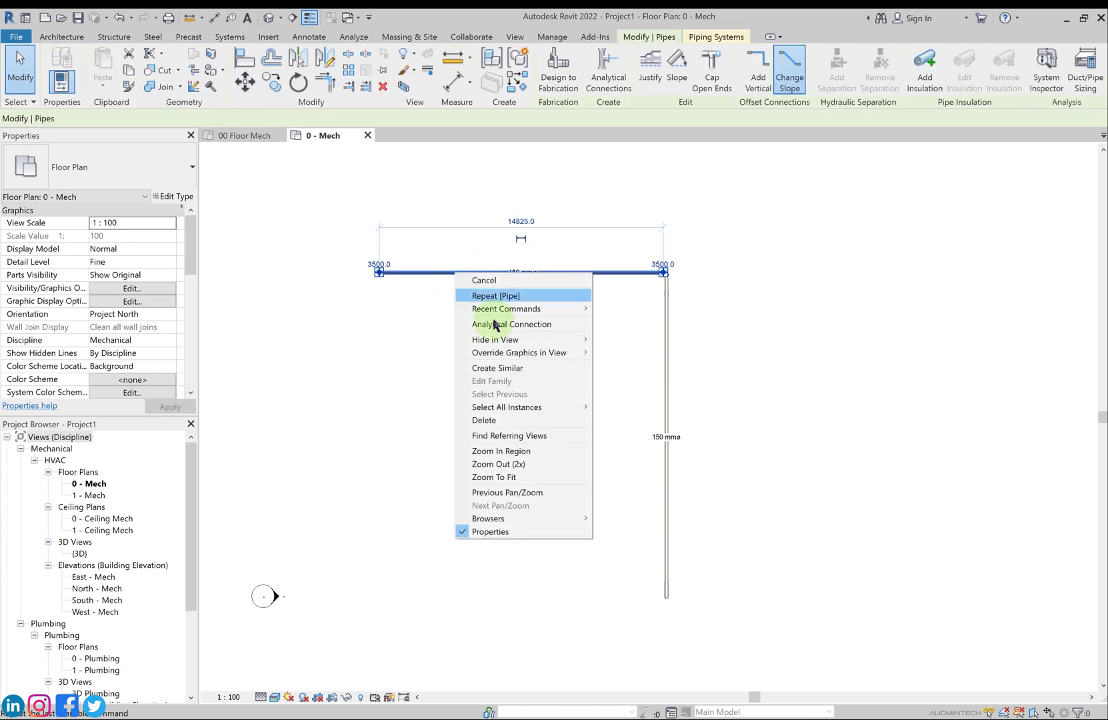
left_click(516, 369)
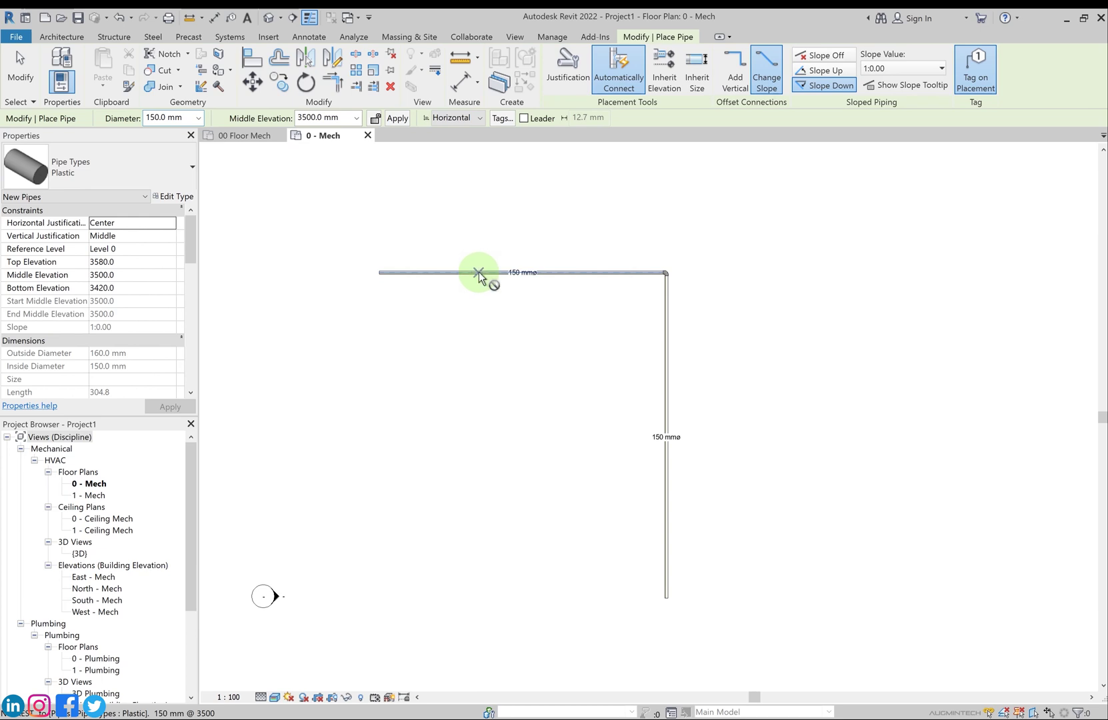
left_click(479, 272)
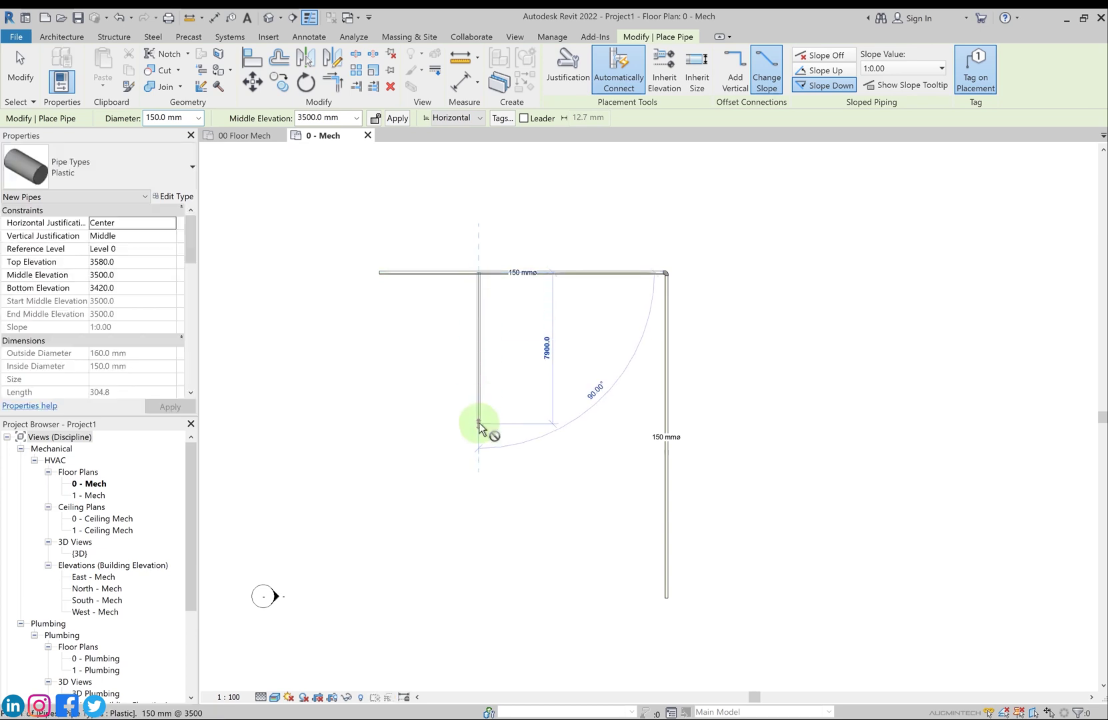
left_click(480, 421)
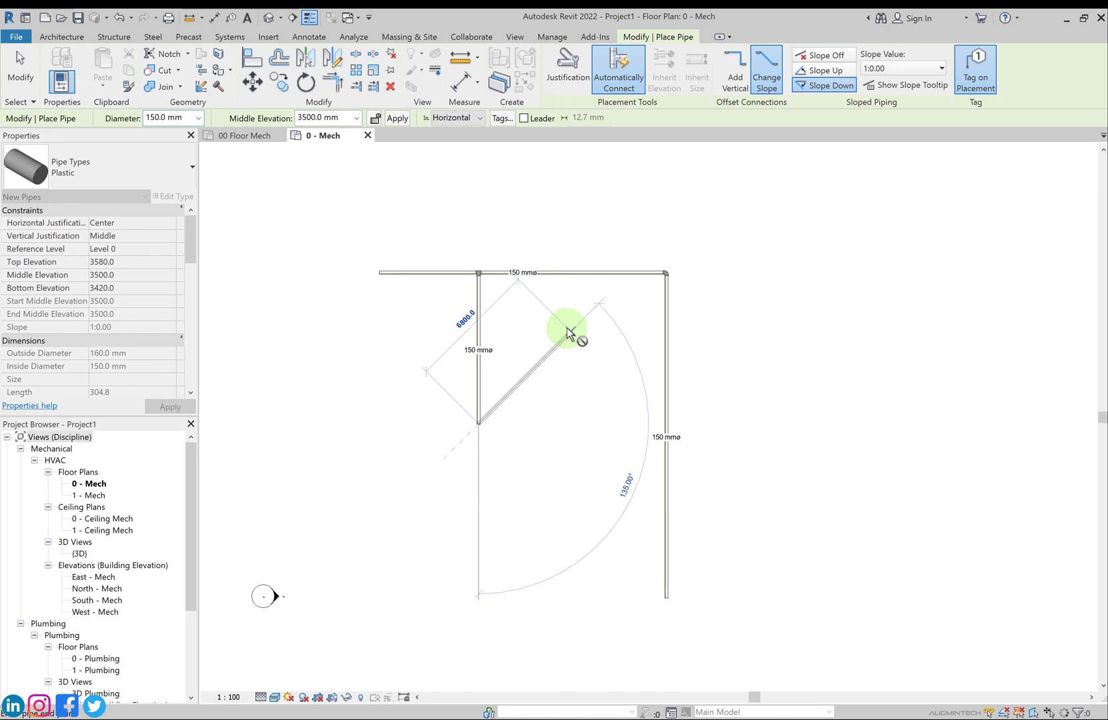
key("Escape")
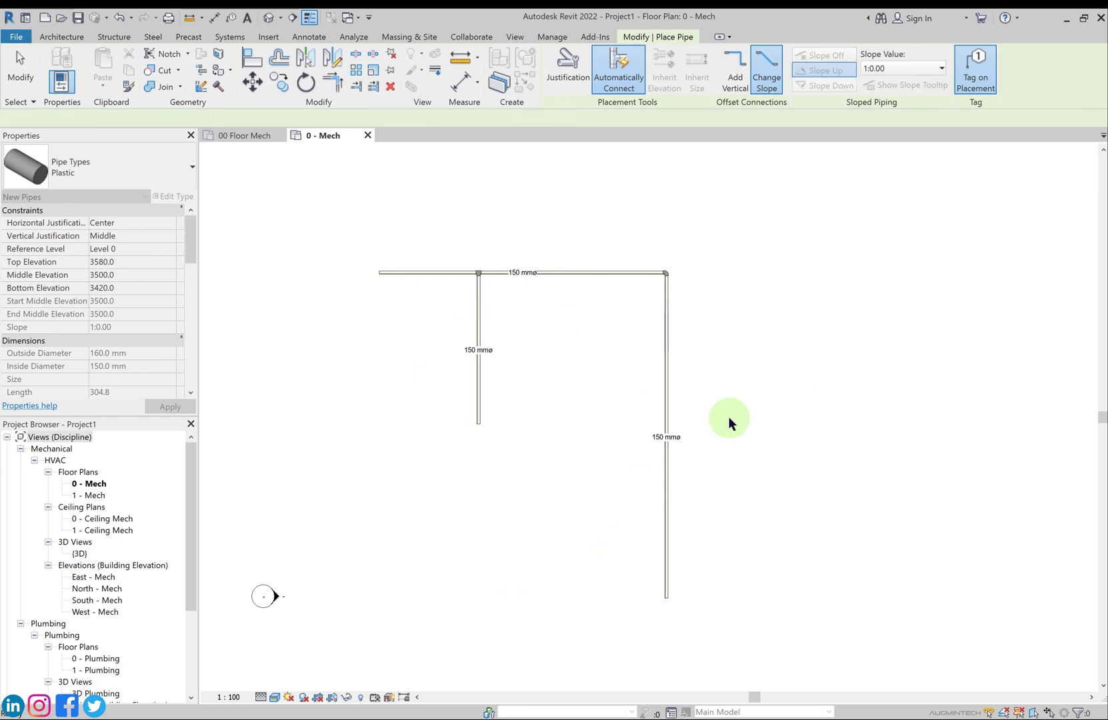
Draw a horizontal pipe to the right from the lower end of the long vertical leg in plan
left_click(668, 597)
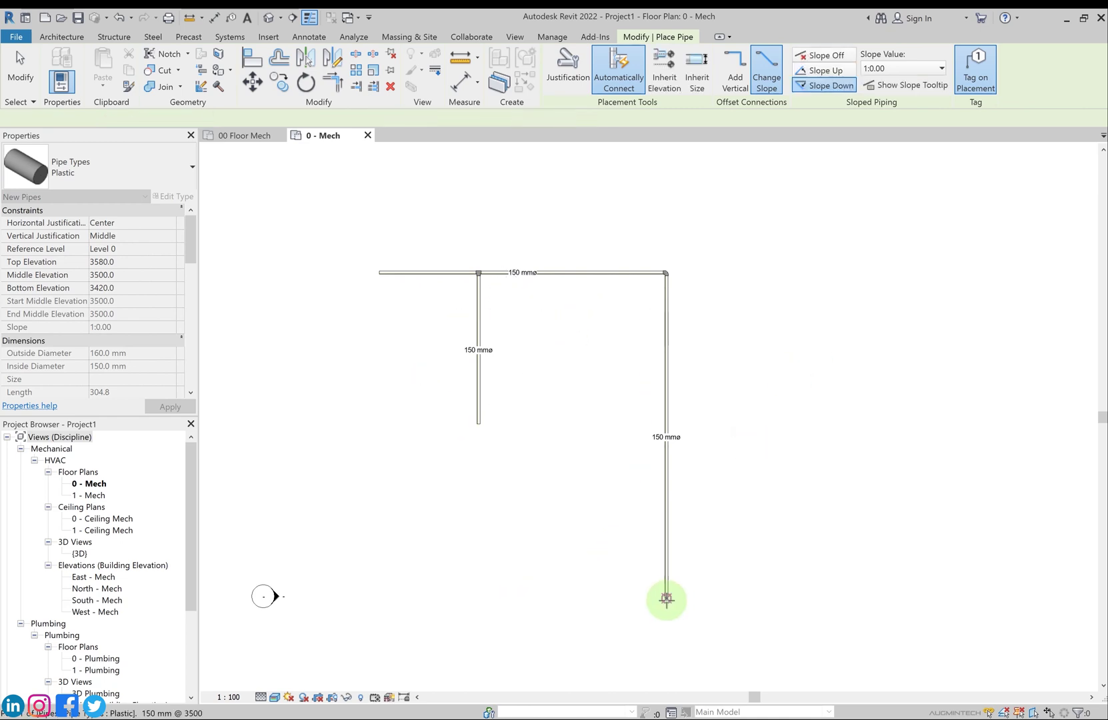
left_click(857, 596)
right_click(816, 398)
left_click(824, 395)
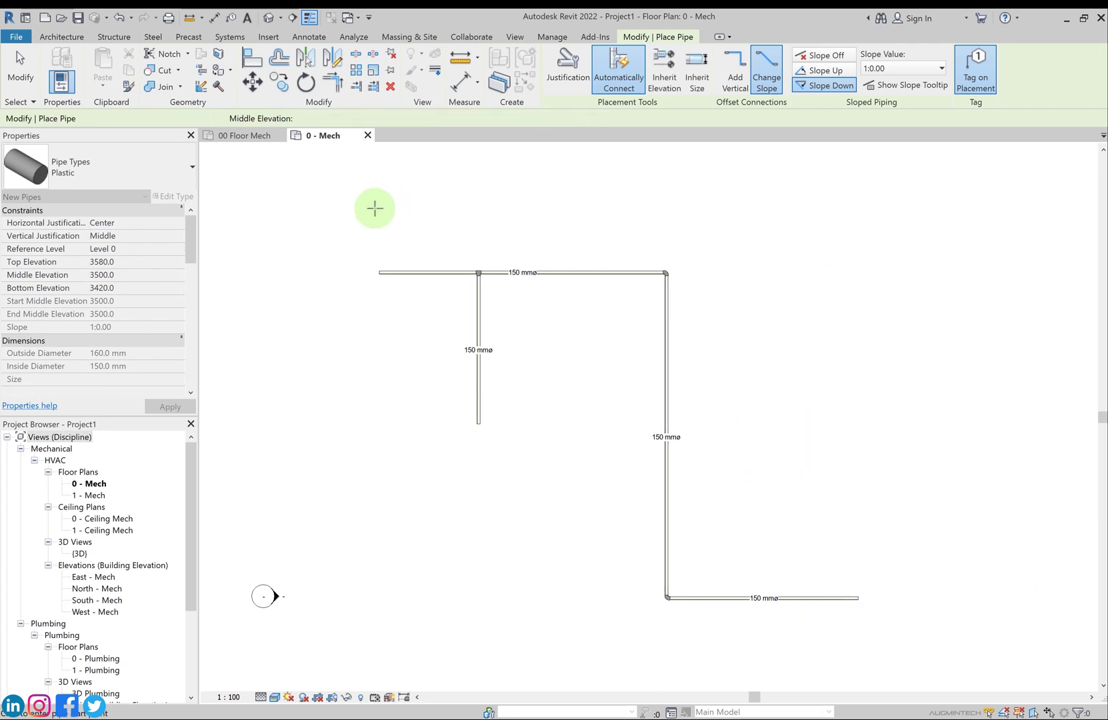
Draw a three-leg Standard pipe run, 159 mm in diameter, with a leg about 10100 mm down the plan and a final horizontal leg about 7700 mm
left_click(180, 172)
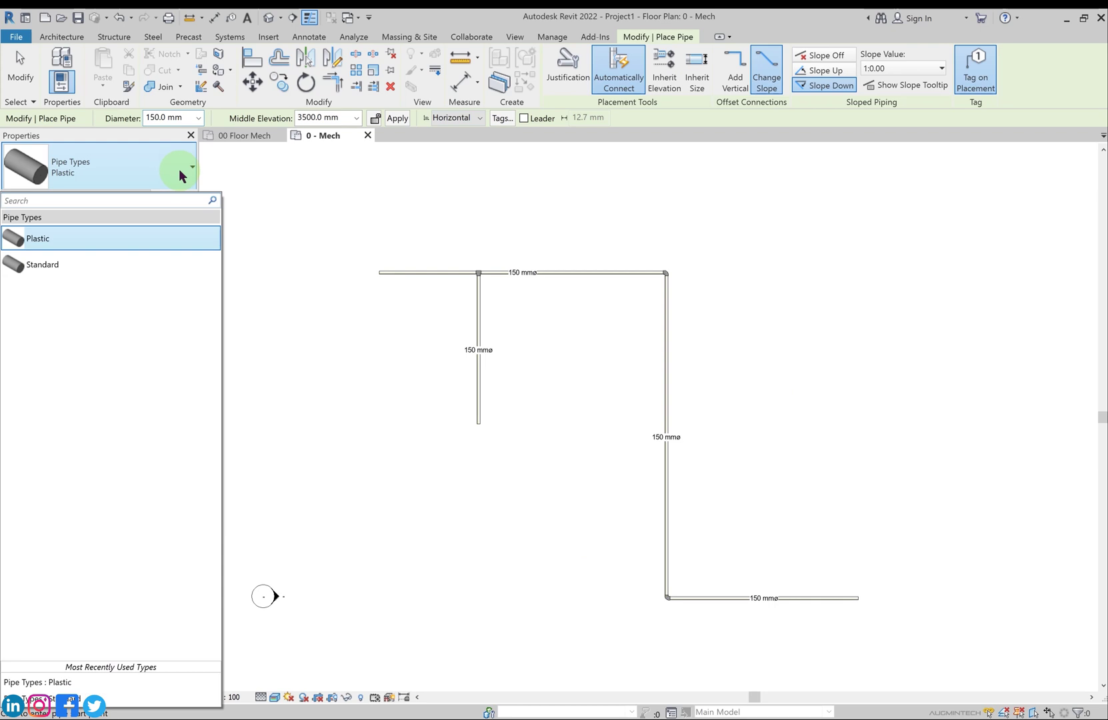
left_click(51, 264)
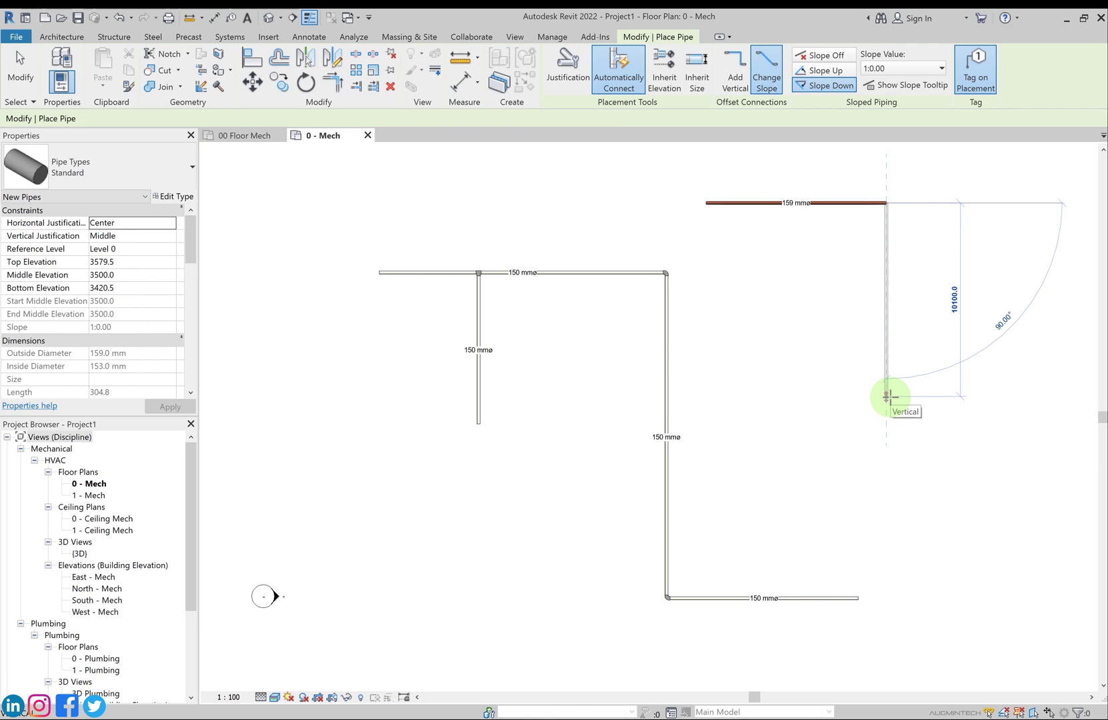
left_click(1016, 397)
left_click(1033, 398)
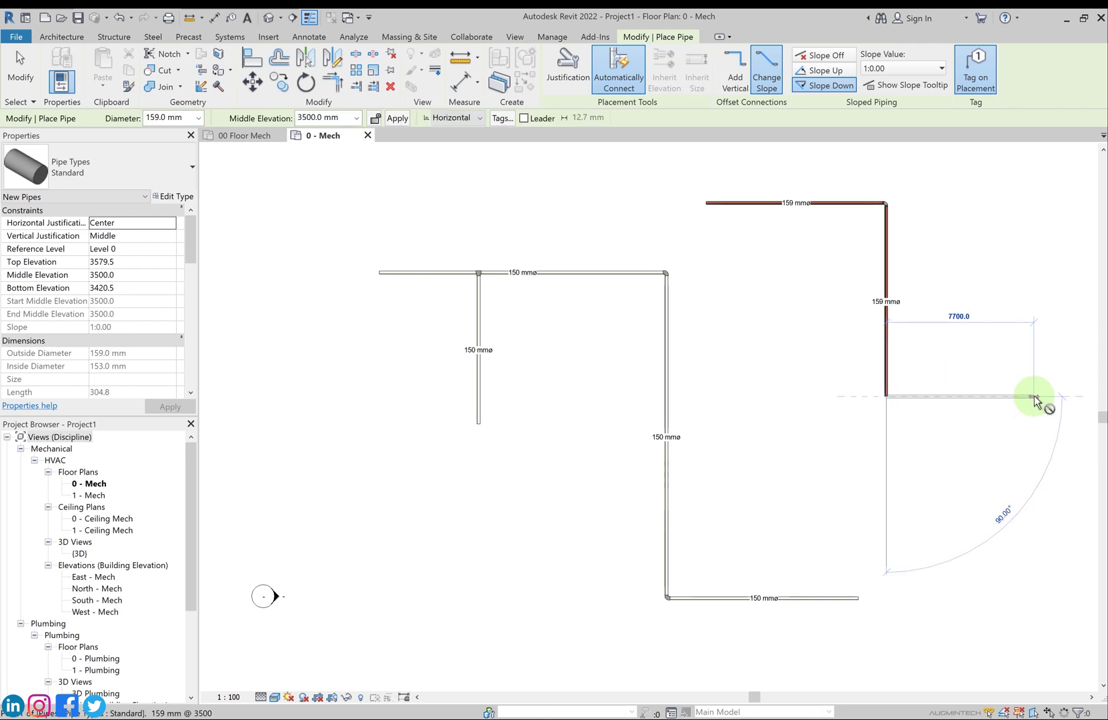
right_click(967, 254)
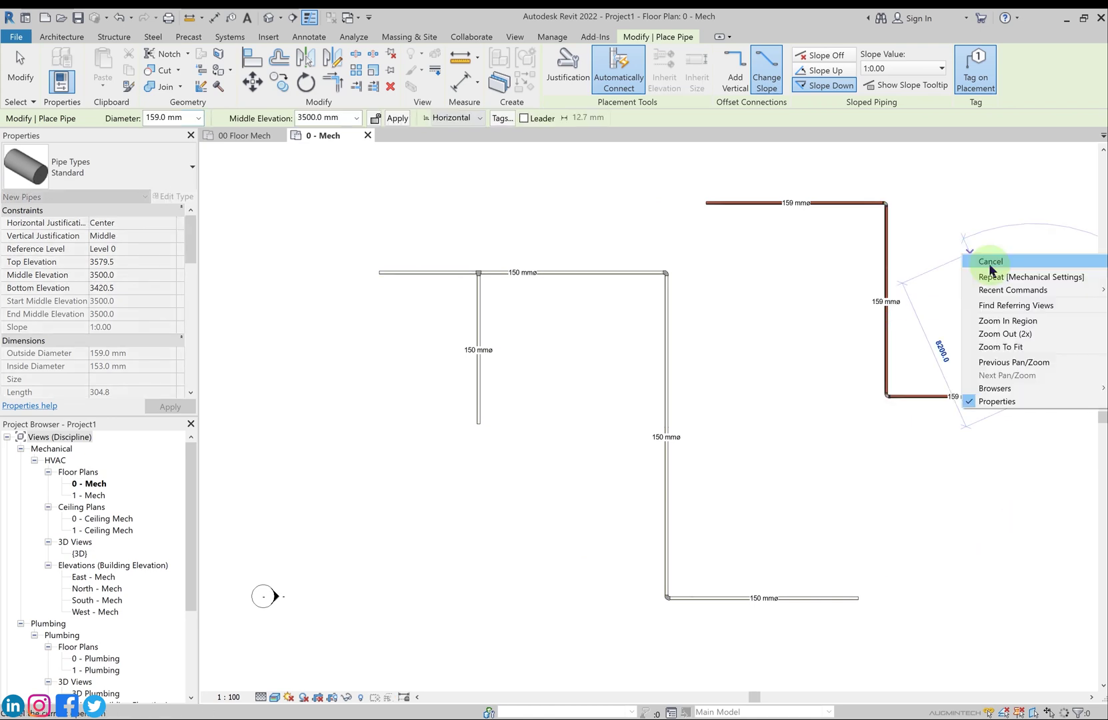
left_click(990, 263)
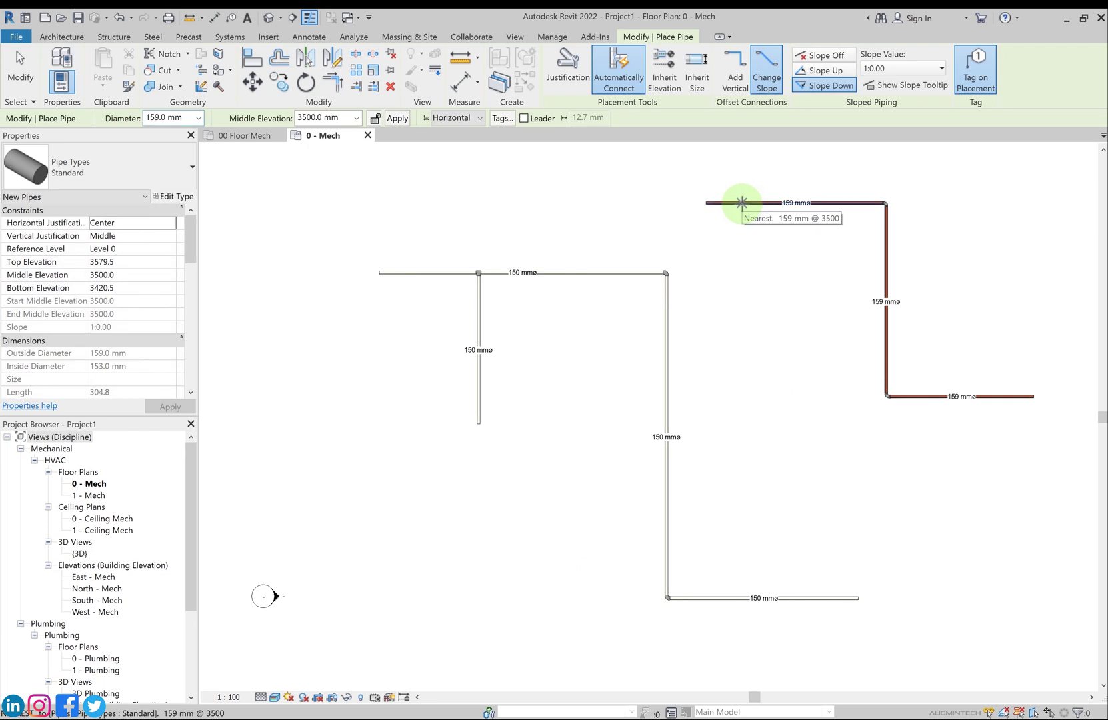
Create a similar pipe branching perpendicularly down the plan from the upper horizontal pipe of the Standard run
right_click(742, 203)
key("Escape")
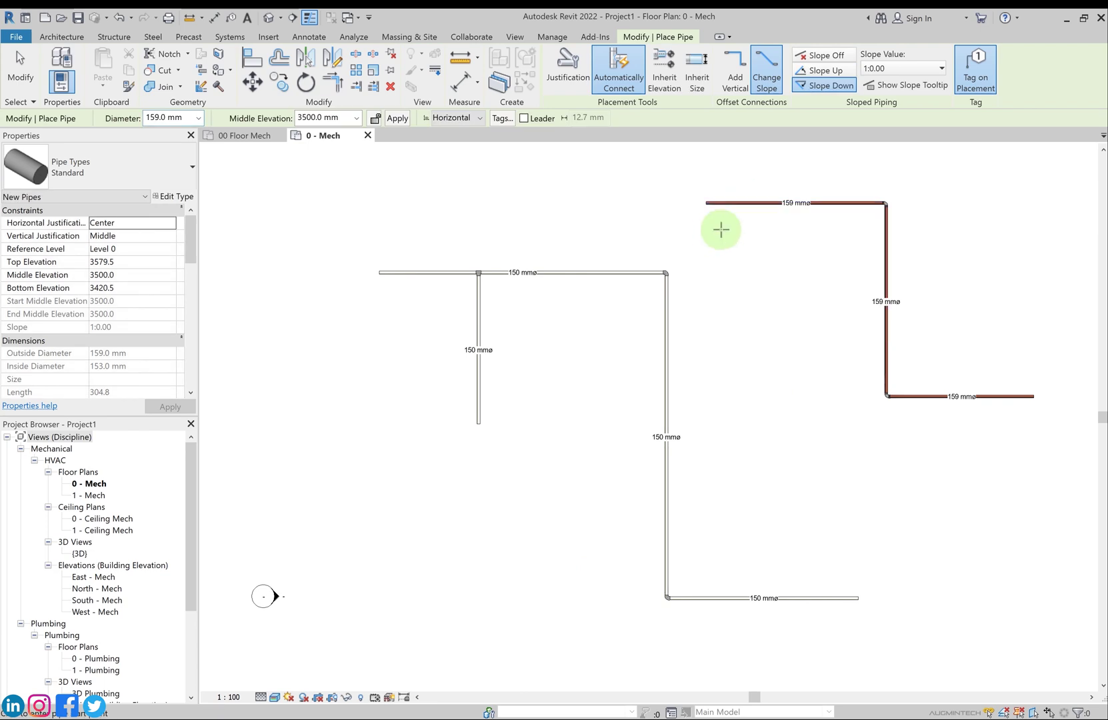
scroll(759, 185, "up", 4)
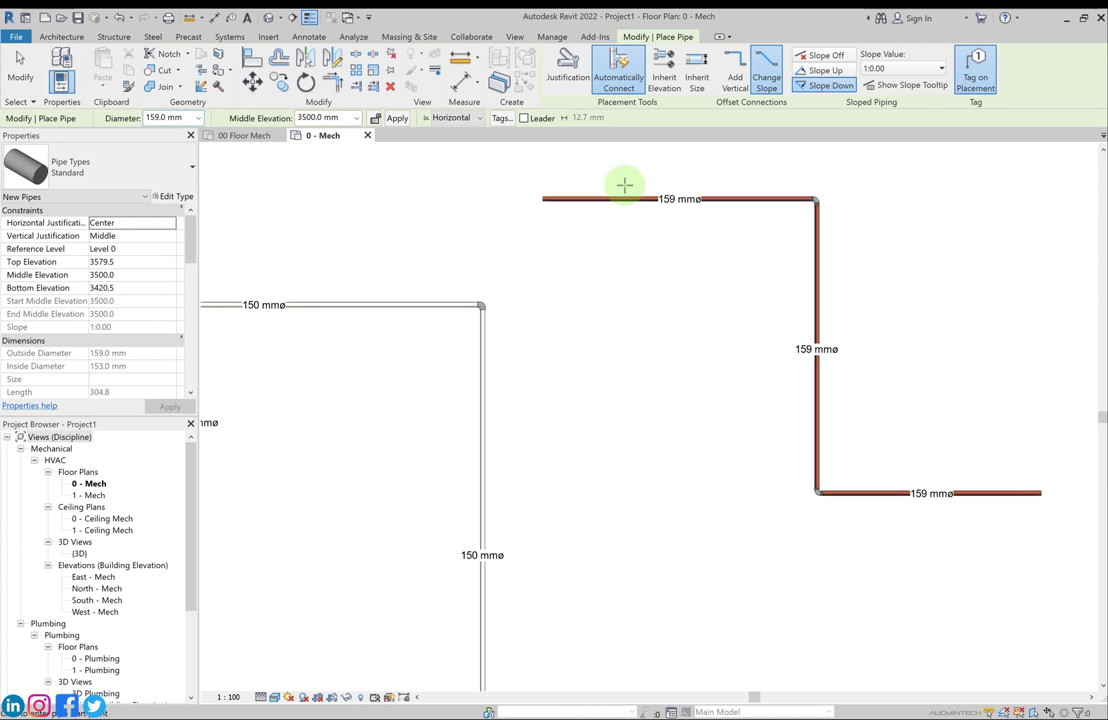
key("Escape")
key("Escape")
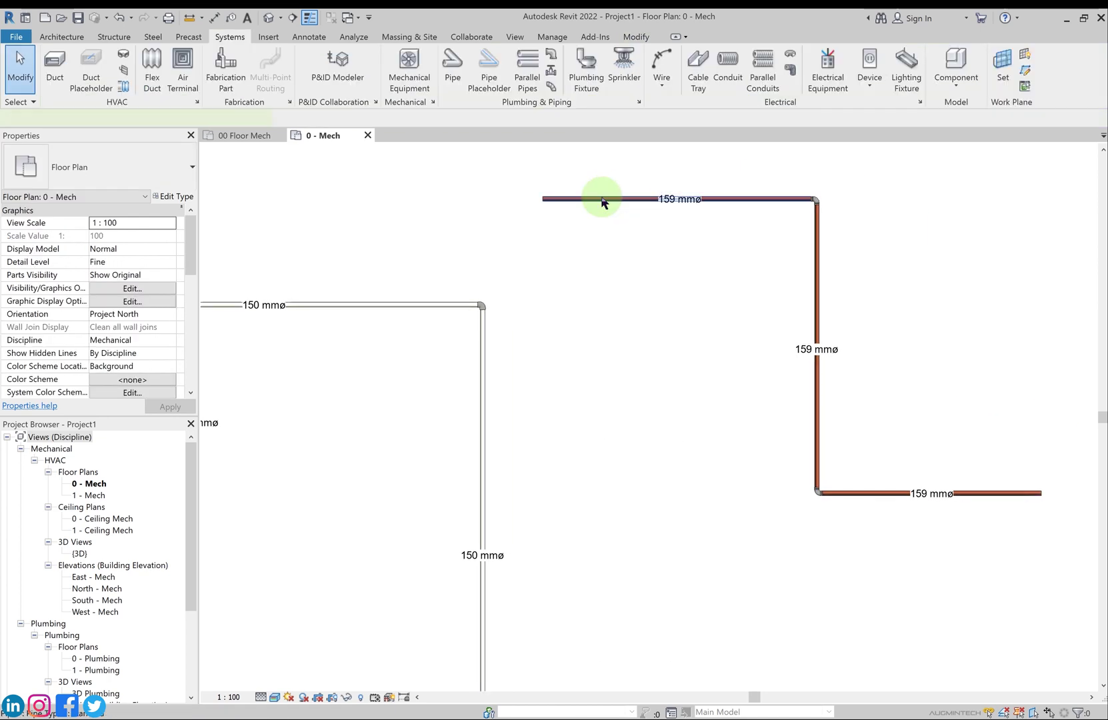
right_click(602, 202)
key("Escape")
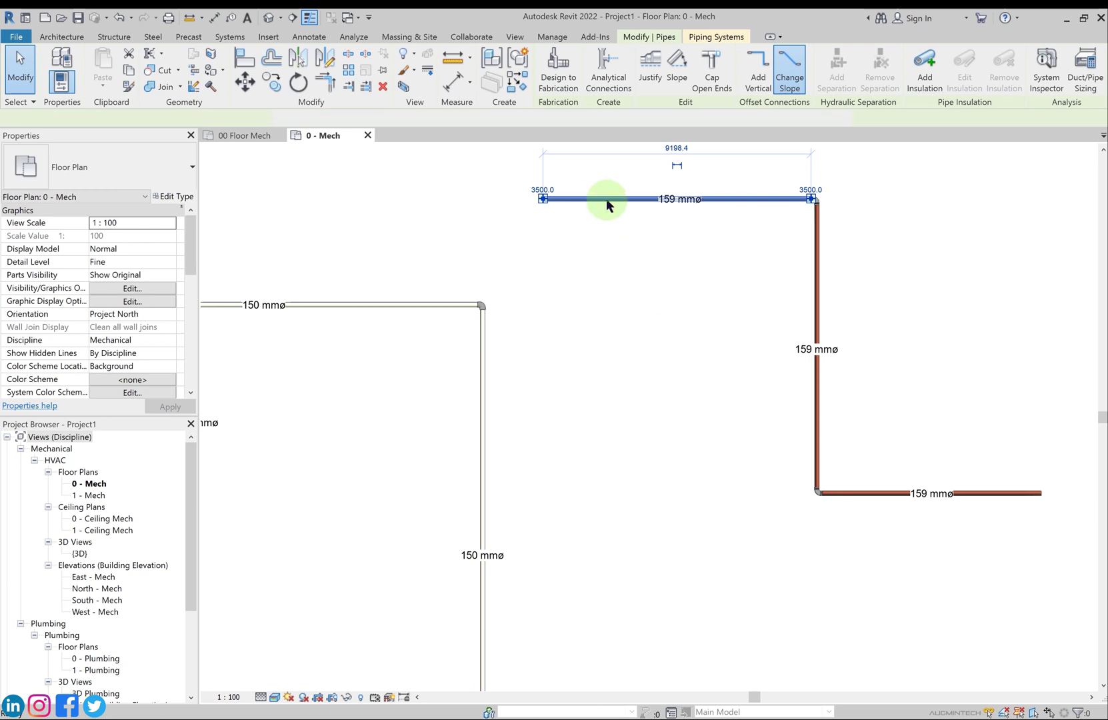
key("c")
key("s")
left_click(606, 200)
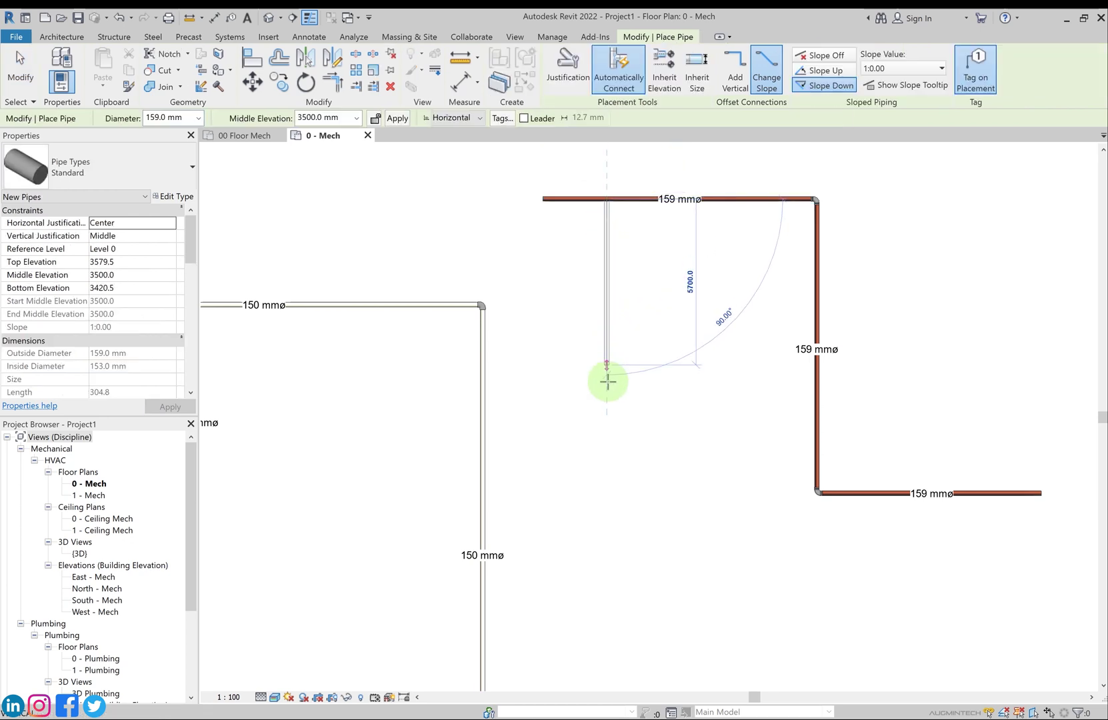
left_click(606, 386)
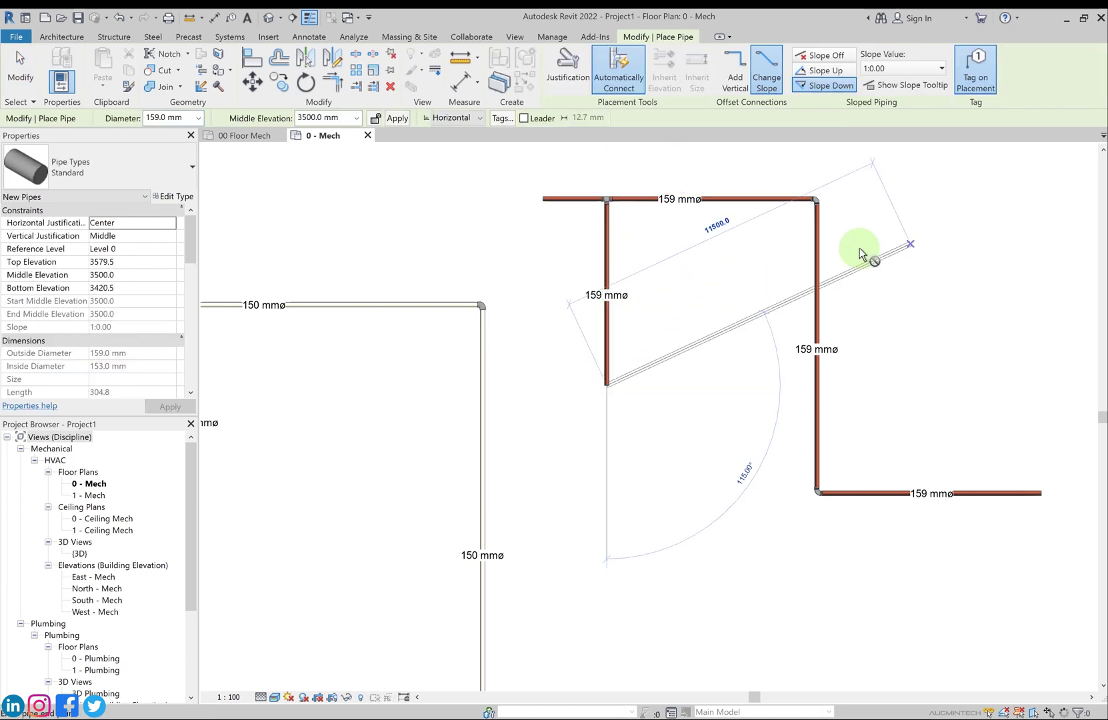
key("Escape")
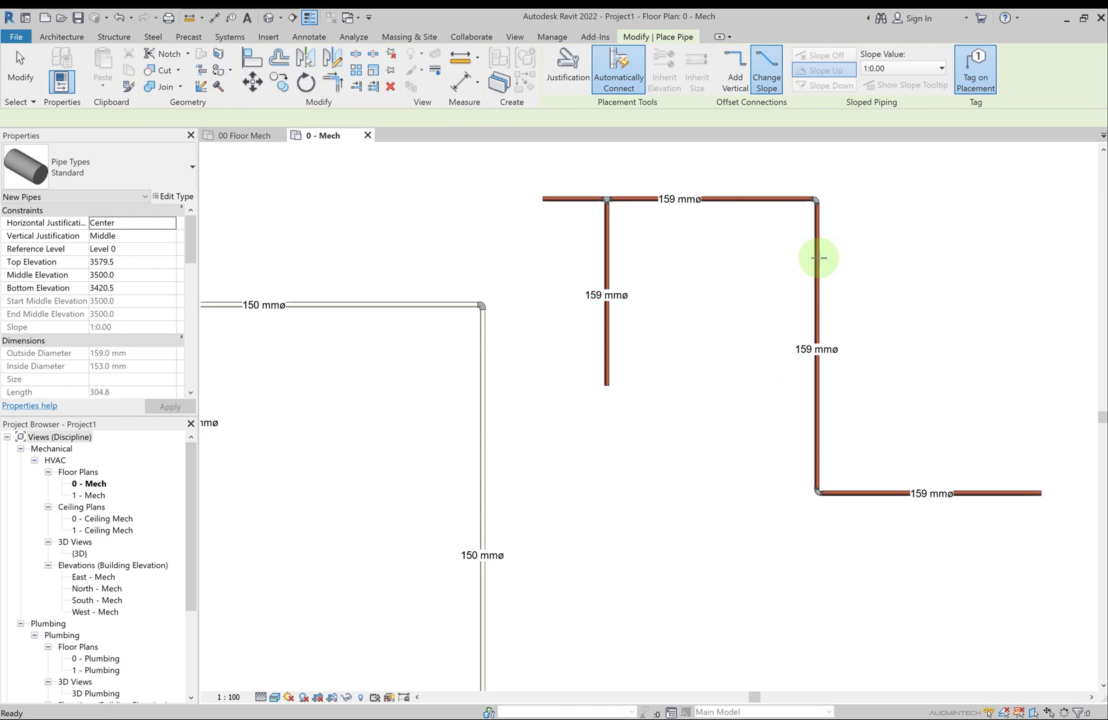
Draw an angled branch from the upper part of the Standard run's long vertical pipe, ending in a leg about 3800 mm down the plan
left_click(816, 258)
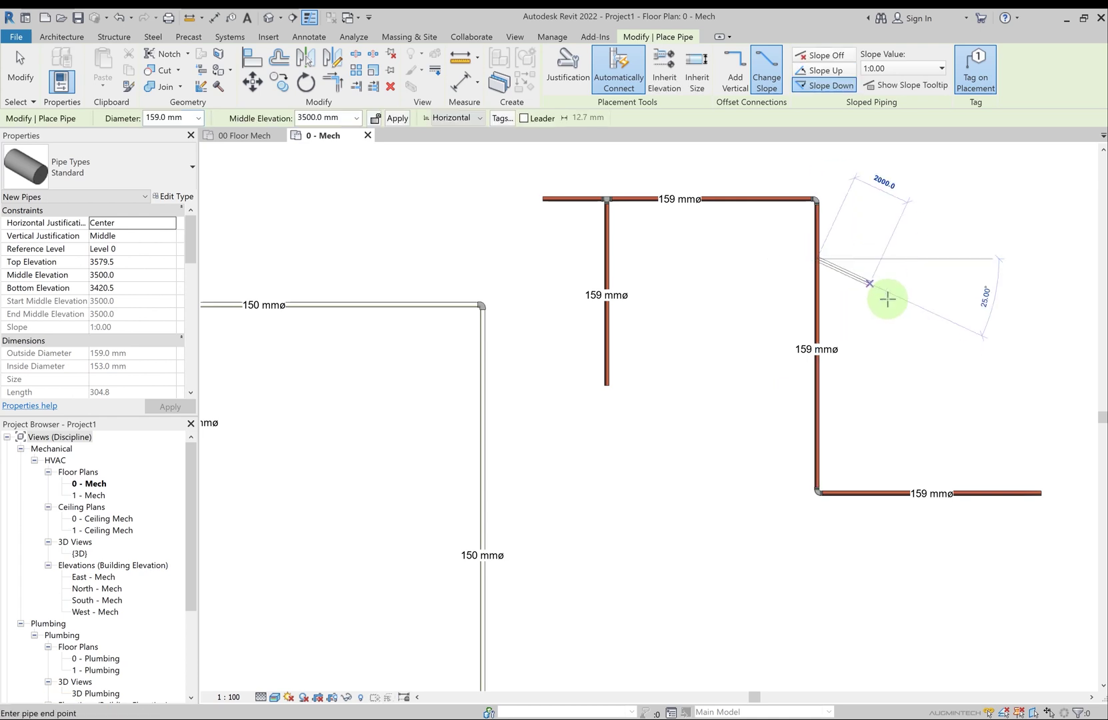
left_click(891, 413)
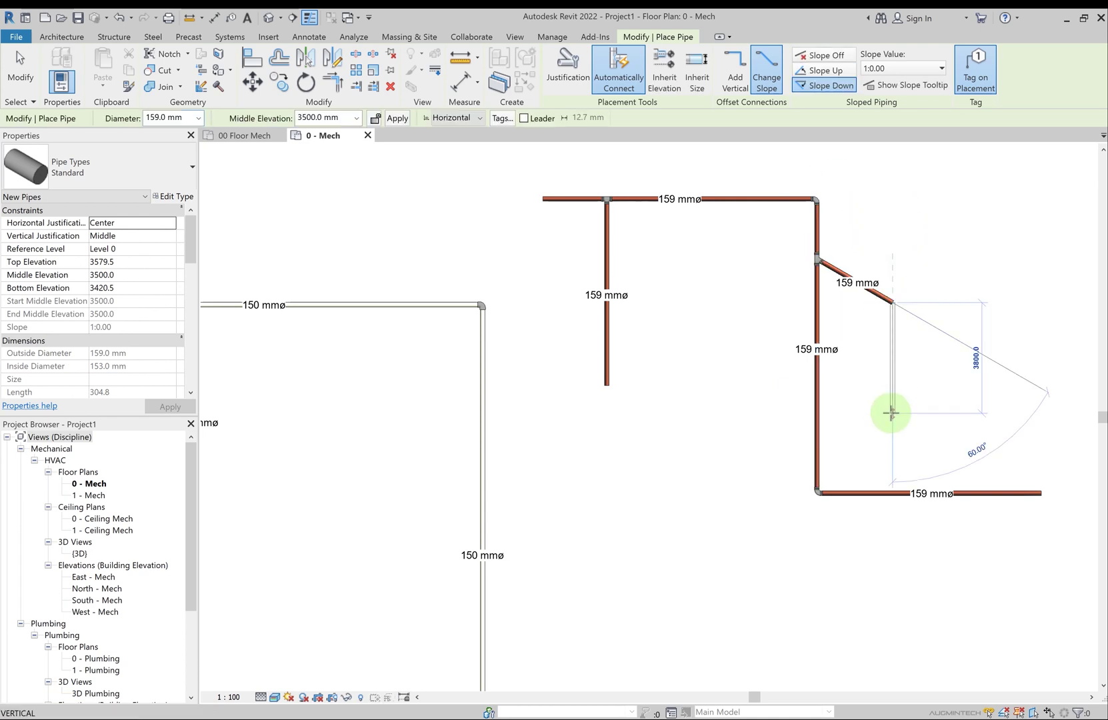
left_click(891, 413)
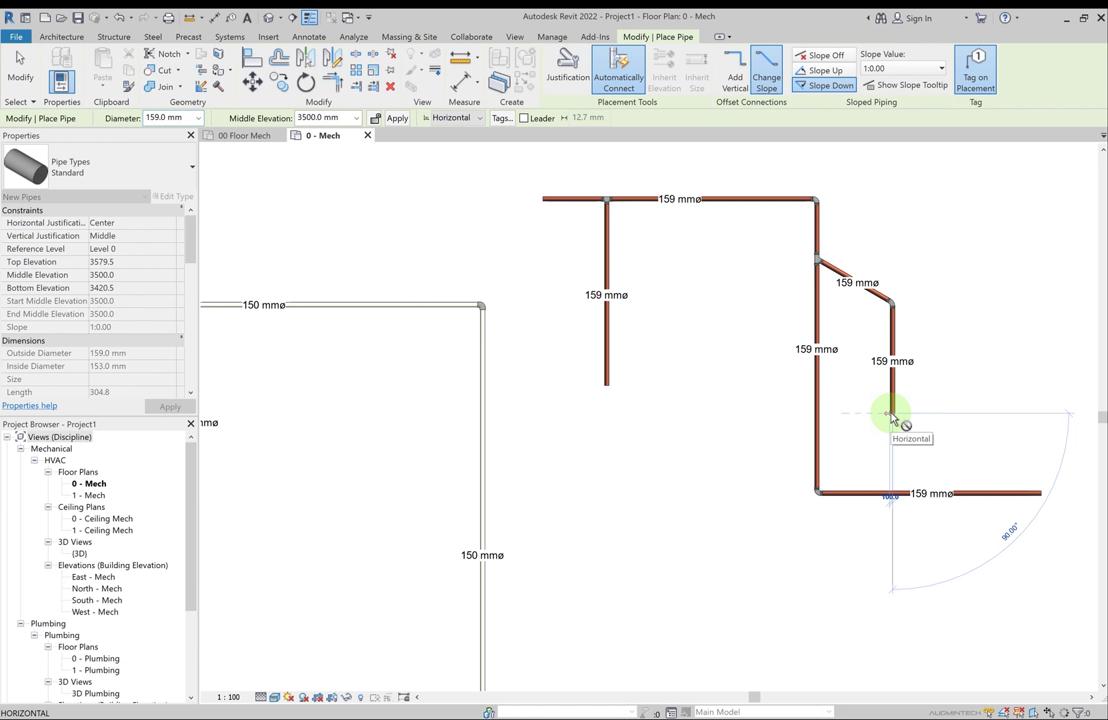
key("Escape")
key("Escape")
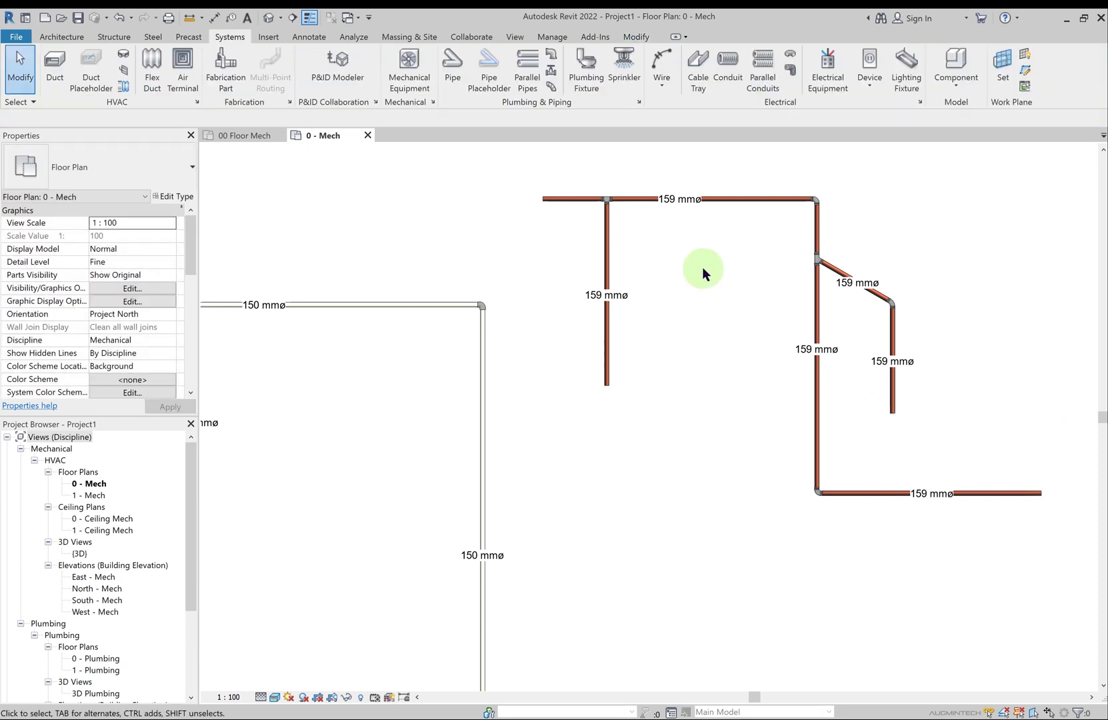
Extend the lower horizontal Standard pipe about 4600 mm to the right with the middle elevation set to 2750 mm and Change Slope active
scroll(701, 268, "down", 3)
mouse_move(703, 267)
middle_mouse_down()
mouse_move(695, 240)
mouse_move(704, 255)
middle_mouse_up()
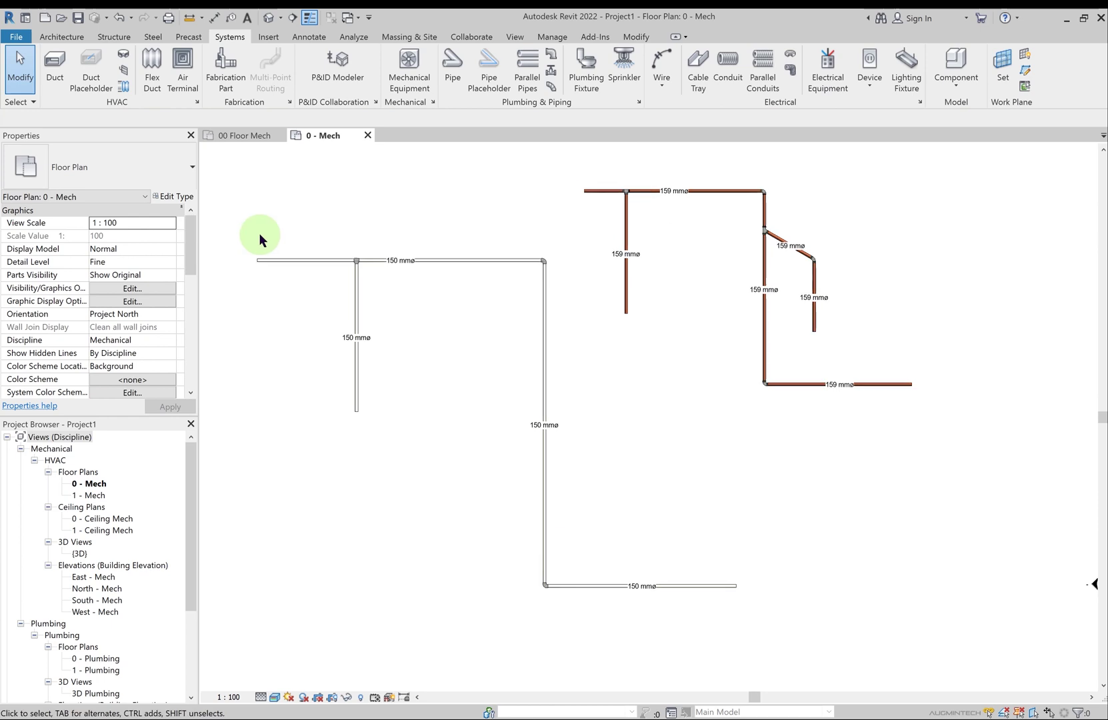
left_click(452, 75)
left_click(174, 175)
mouse_move(96, 264)
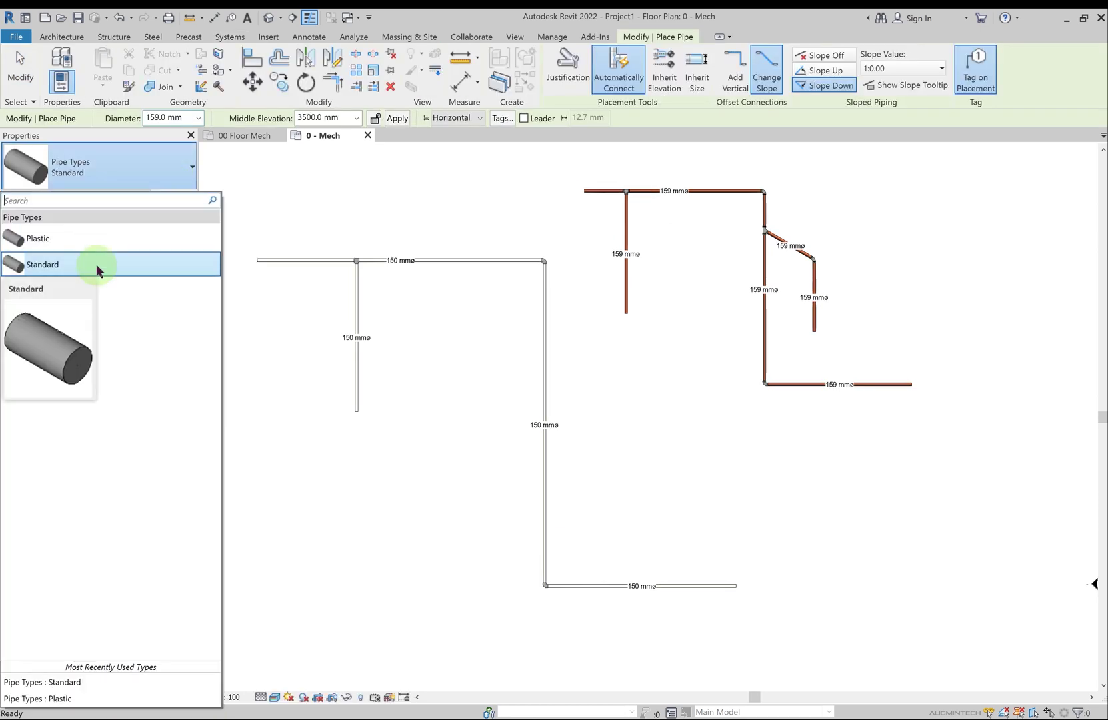
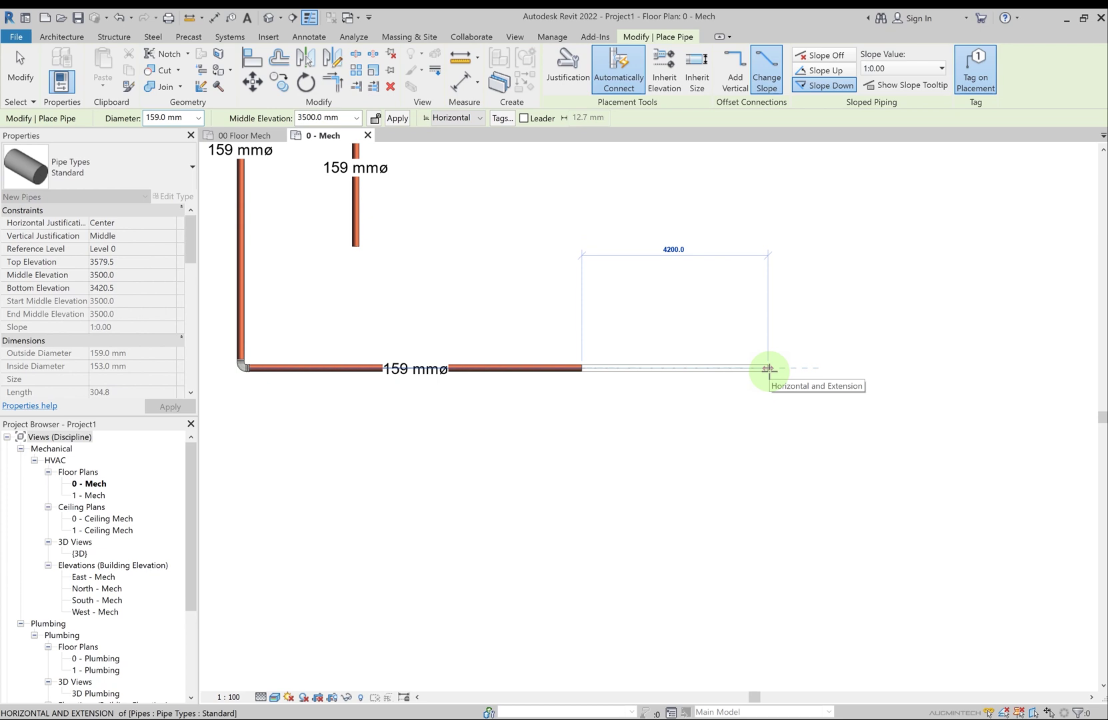
left_click(357, 117)
left_click(319, 125)
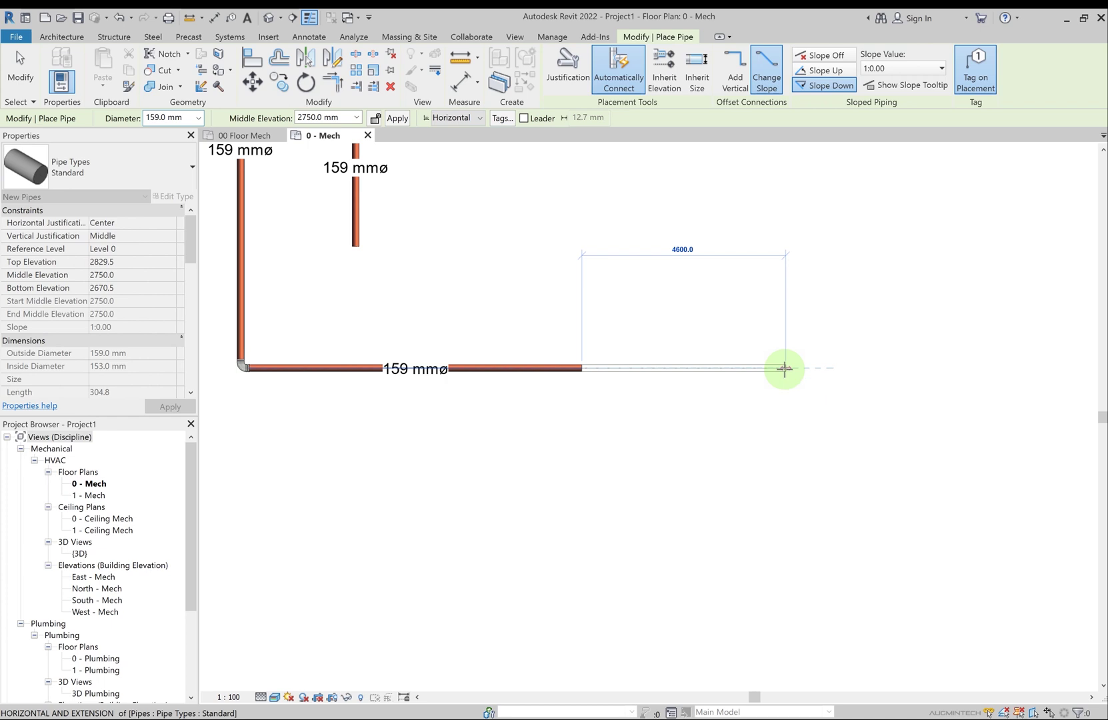
left_click(784, 368)
right_click(869, 274)
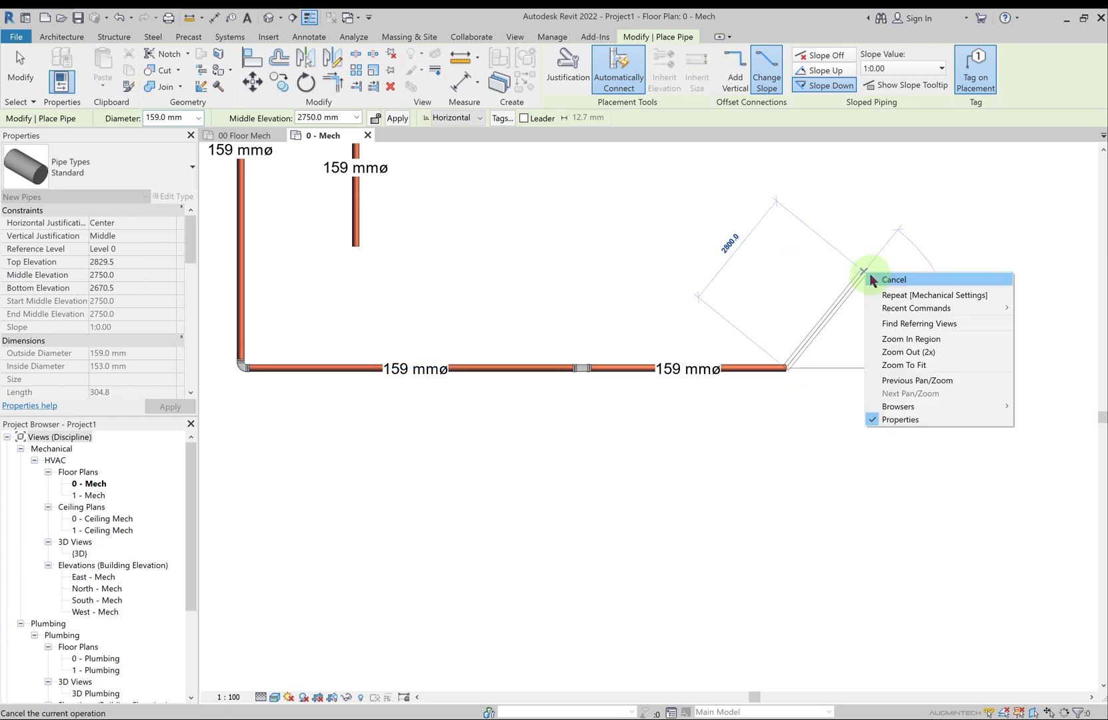
left_click(870, 277)
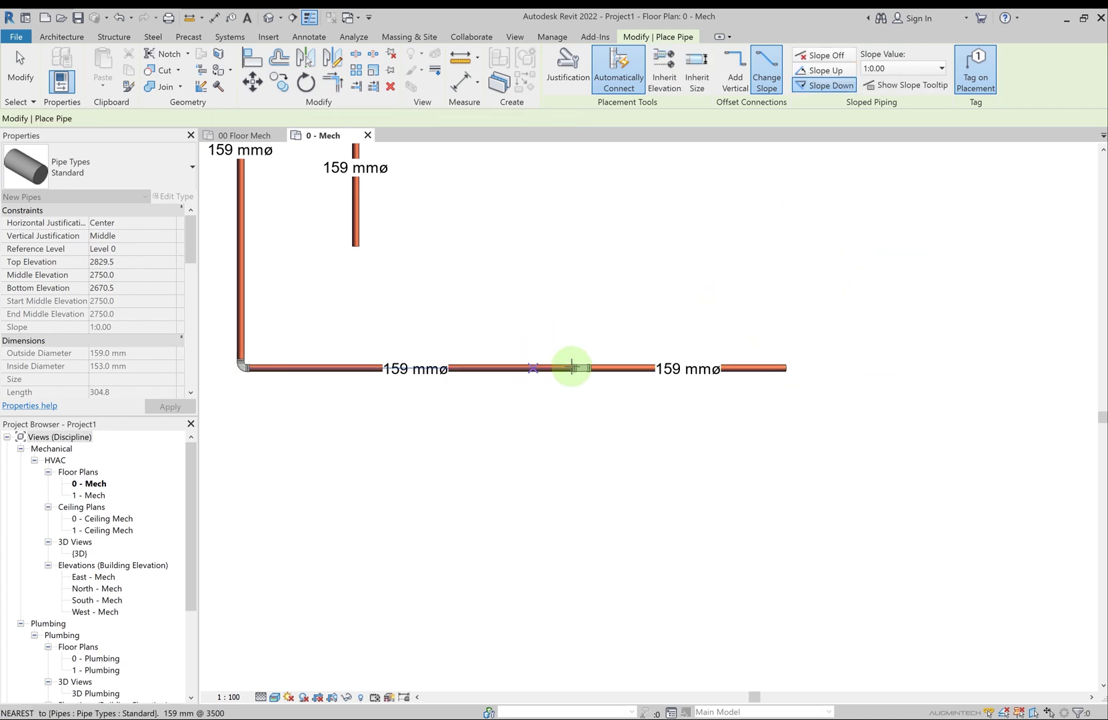
right_click(674, 244)
left_click(693, 251)
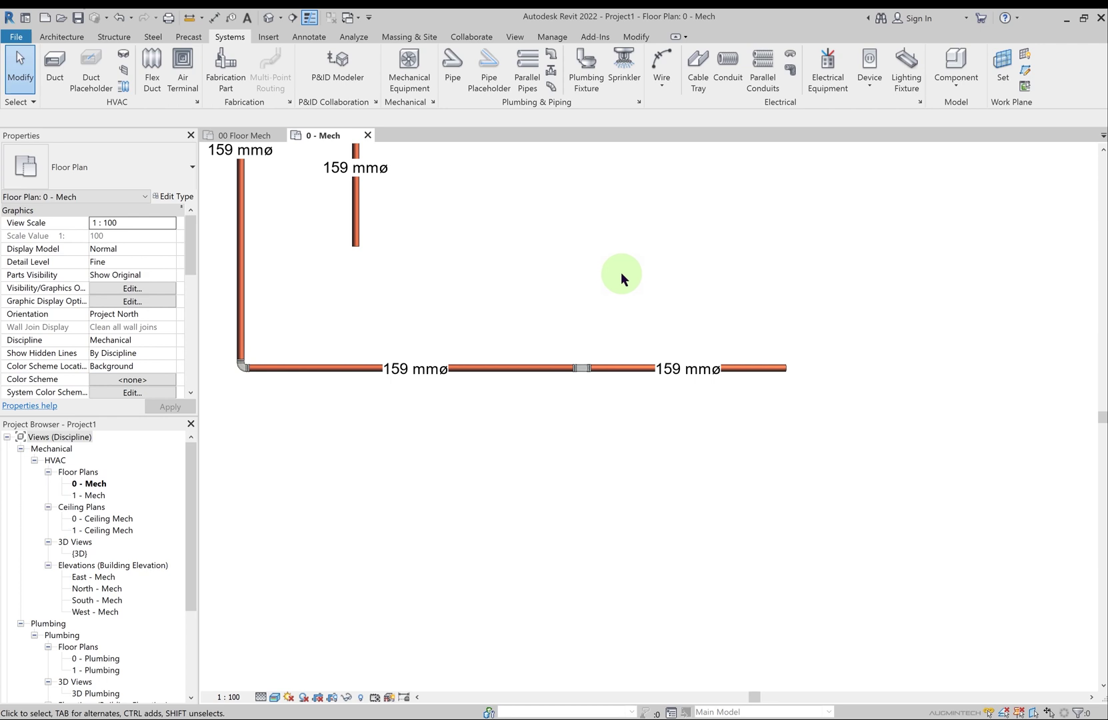
Review the Change Slope and Slope Down options of the Pipe tool and inspect the sloped pipe extension in the 3D view
left_click(456, 75)
left_click(770, 90)
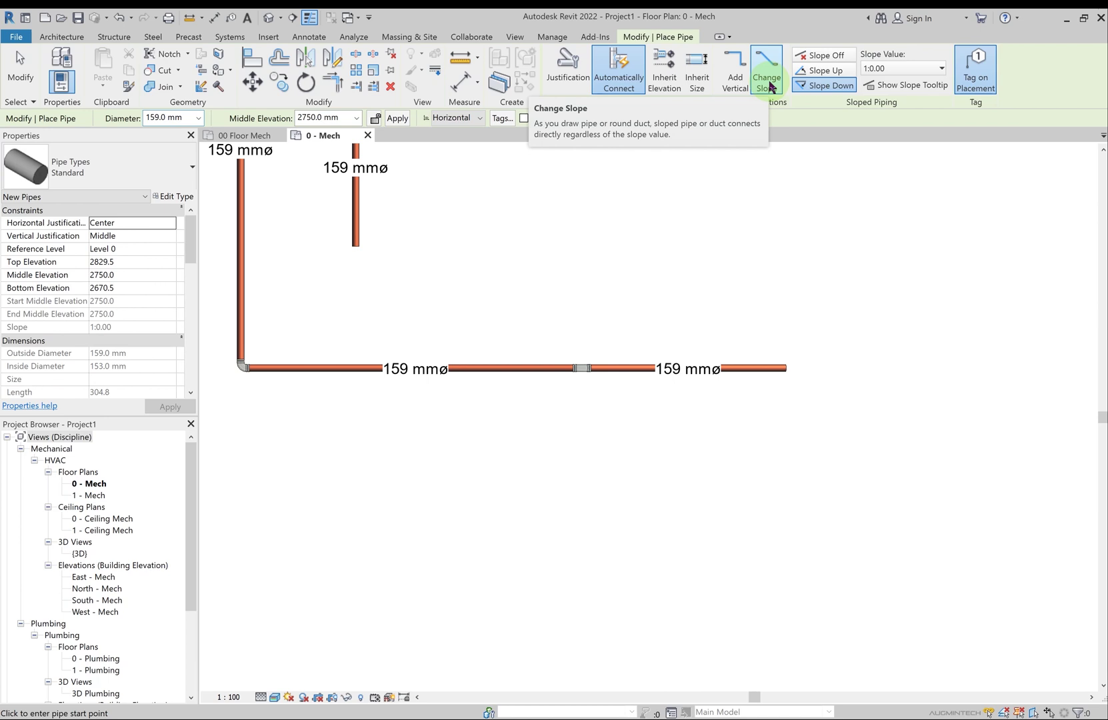
left_click(826, 85)
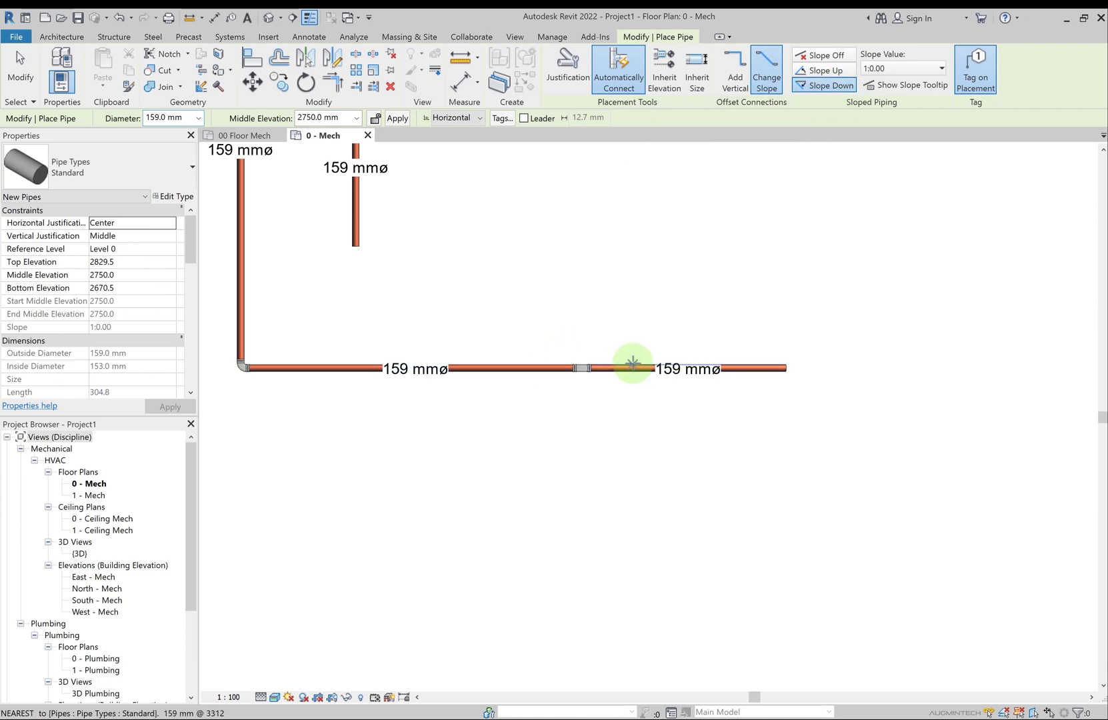
left_click(269, 18)
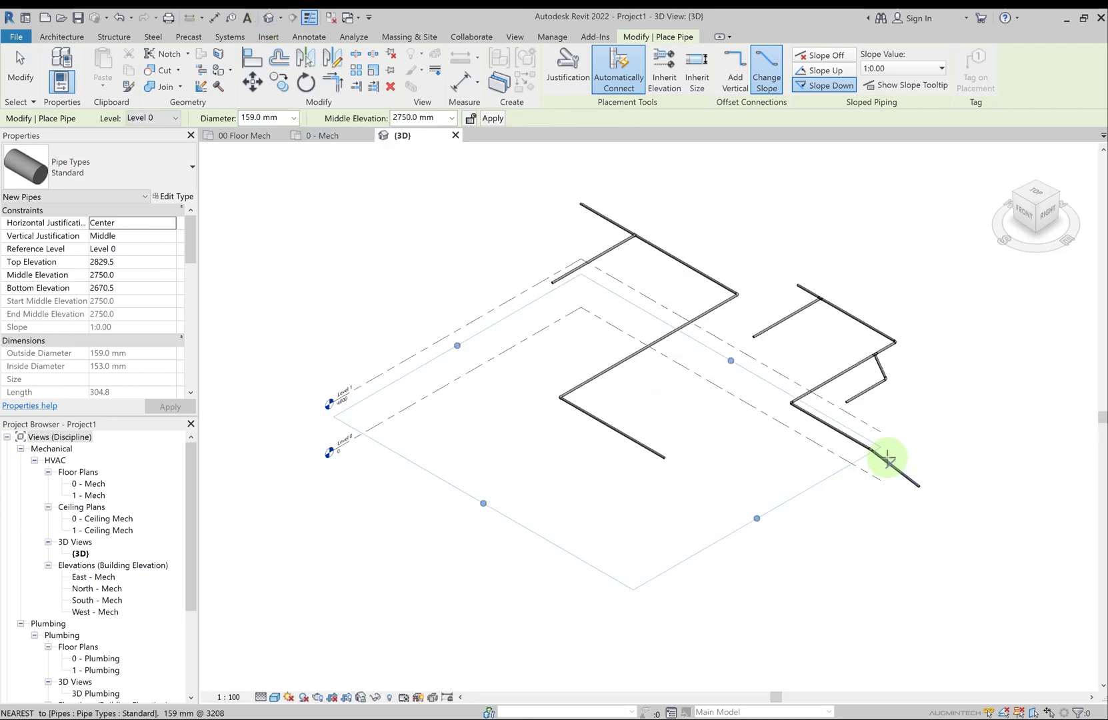
scroll(697, 458, "up", 5)
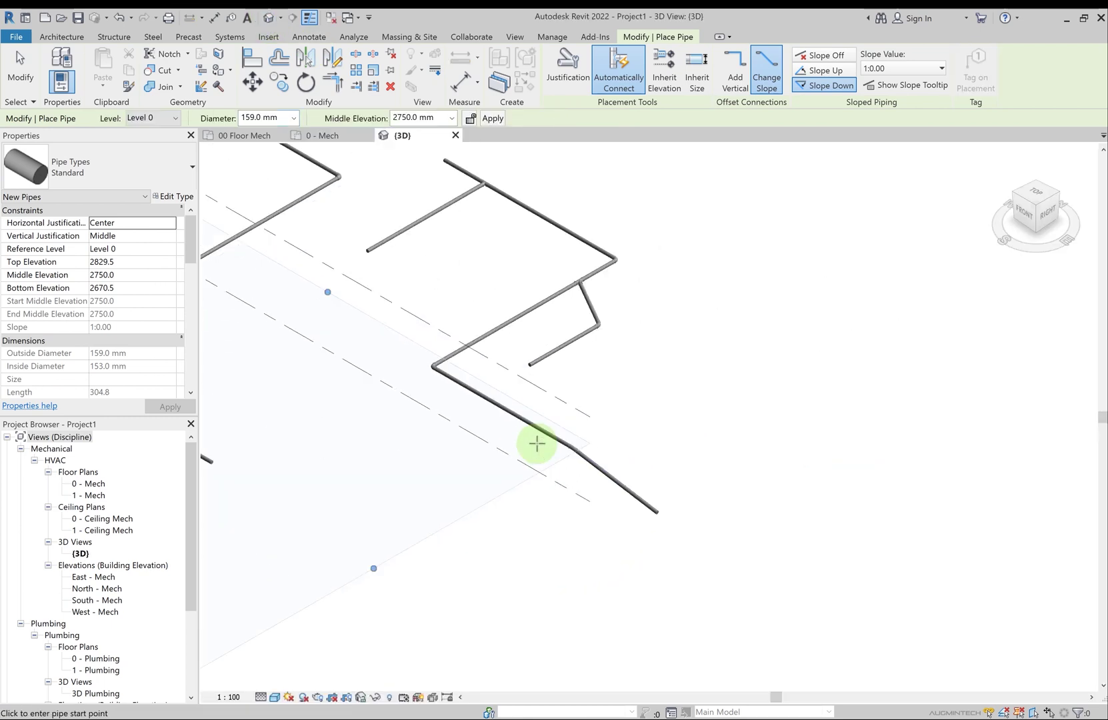
scroll(537, 444, "up", 3)
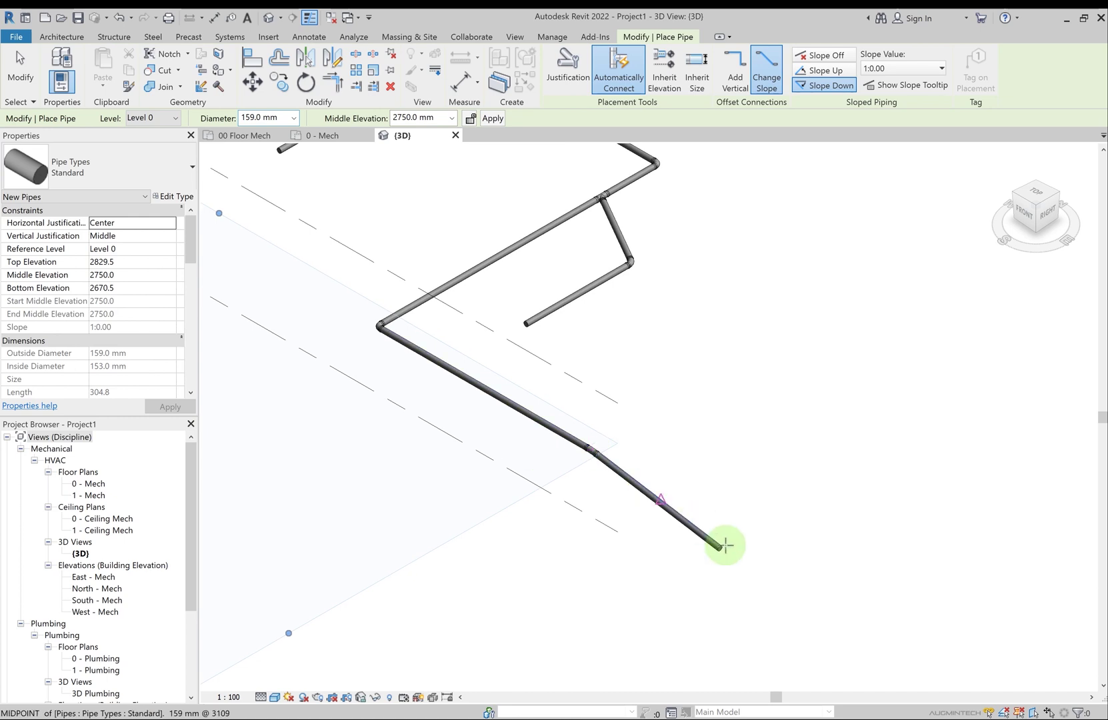
In the 0 - Mech plan, draw a horizontal pipe at 2750 mm elevation from the angled branch's lower end using Add Vertical, and show it in 3D
left_click(323, 135)
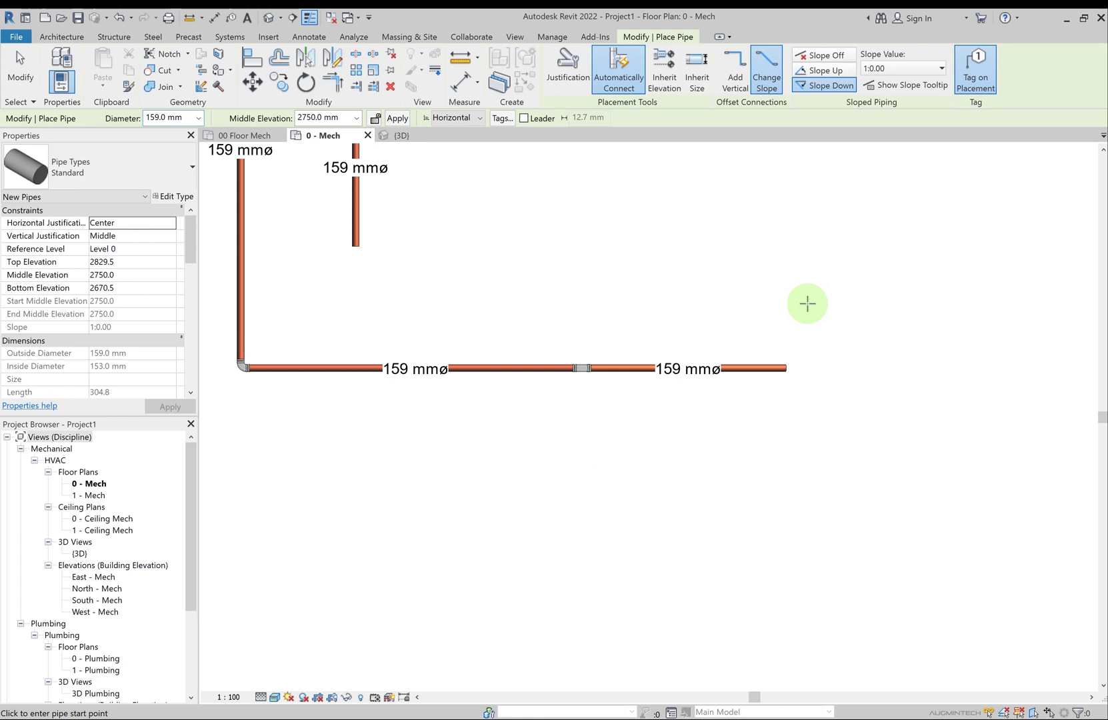
scroll(807, 304, "down", 3)
scroll(808, 502, "up", 2)
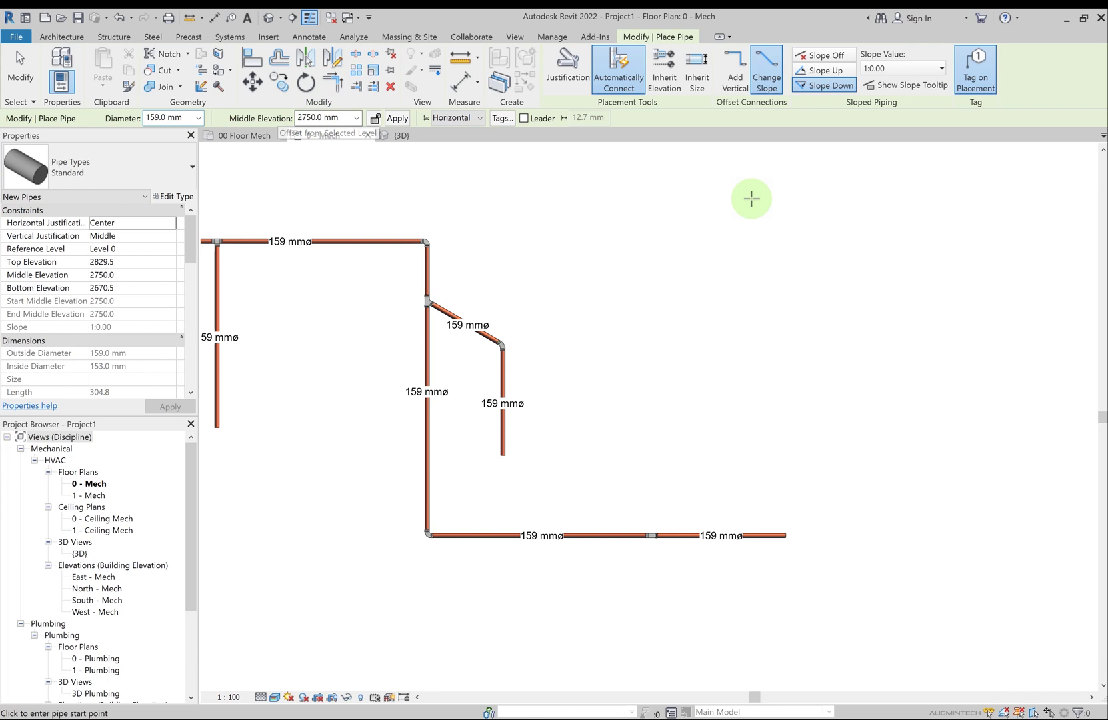
left_click(736, 77)
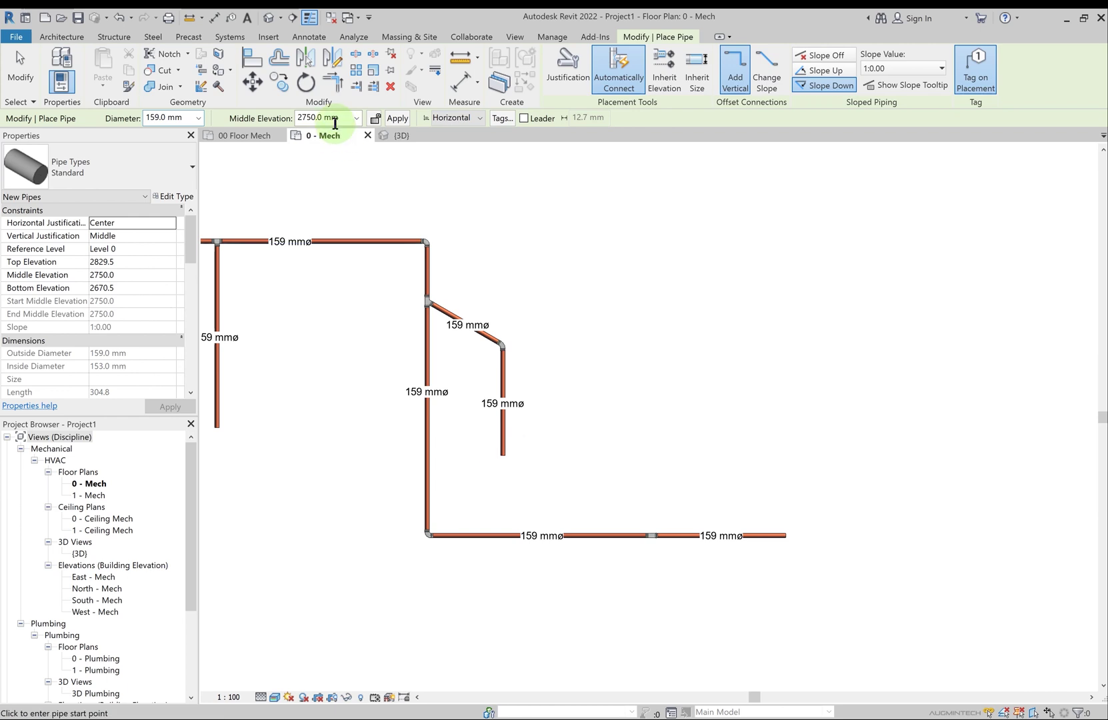
left_click(503, 456)
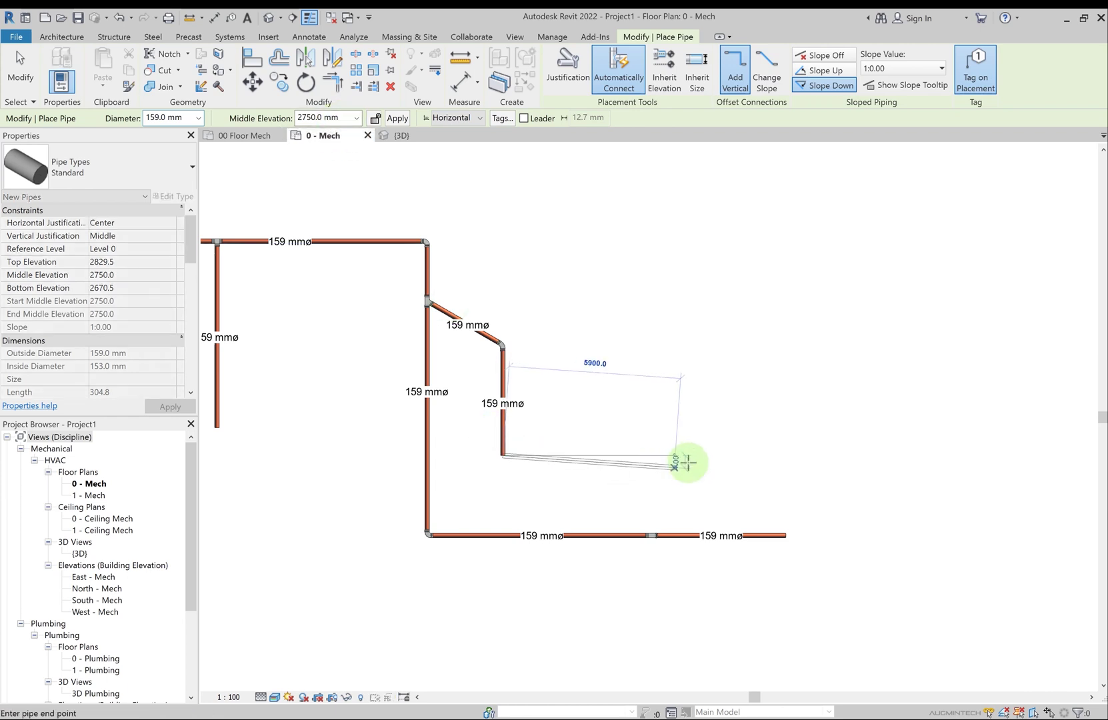
left_click(704, 456)
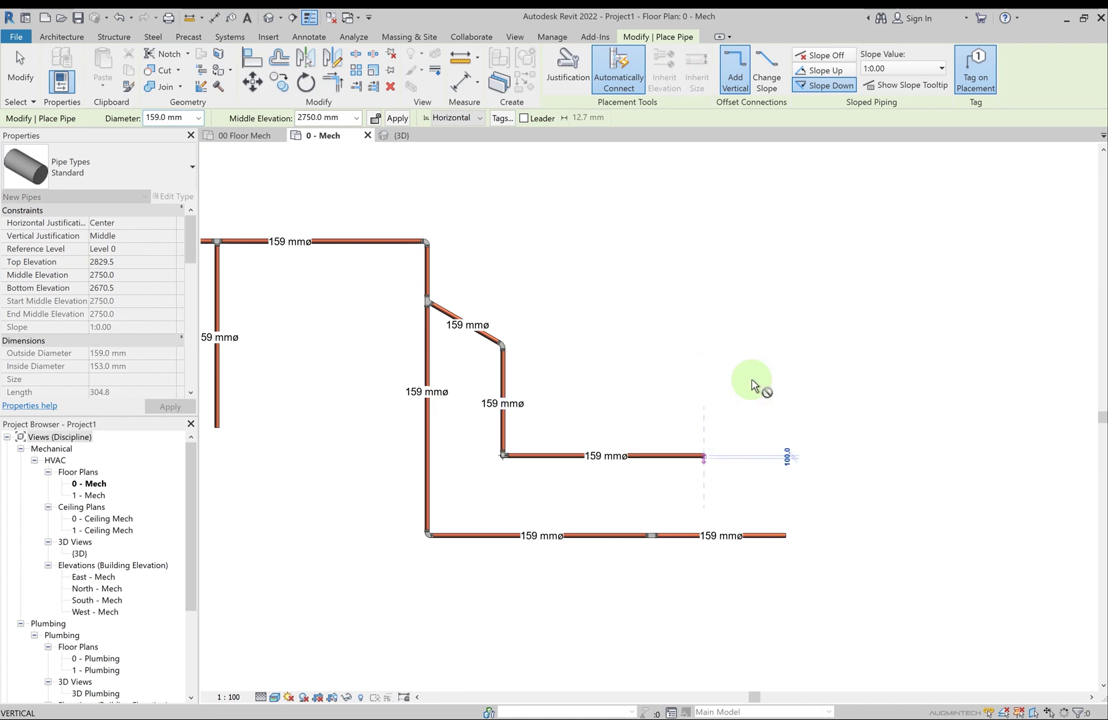
right_click(768, 362)
left_click(783, 364)
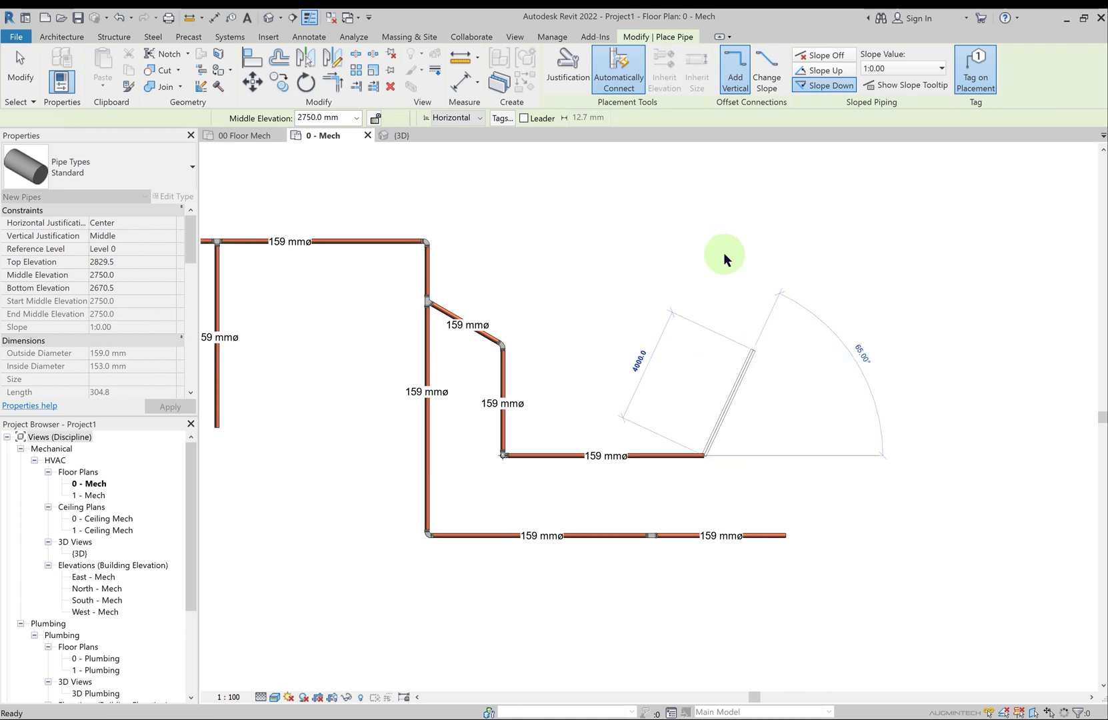
right_click(720, 250)
left_click(736, 252)
left_click(400, 136)
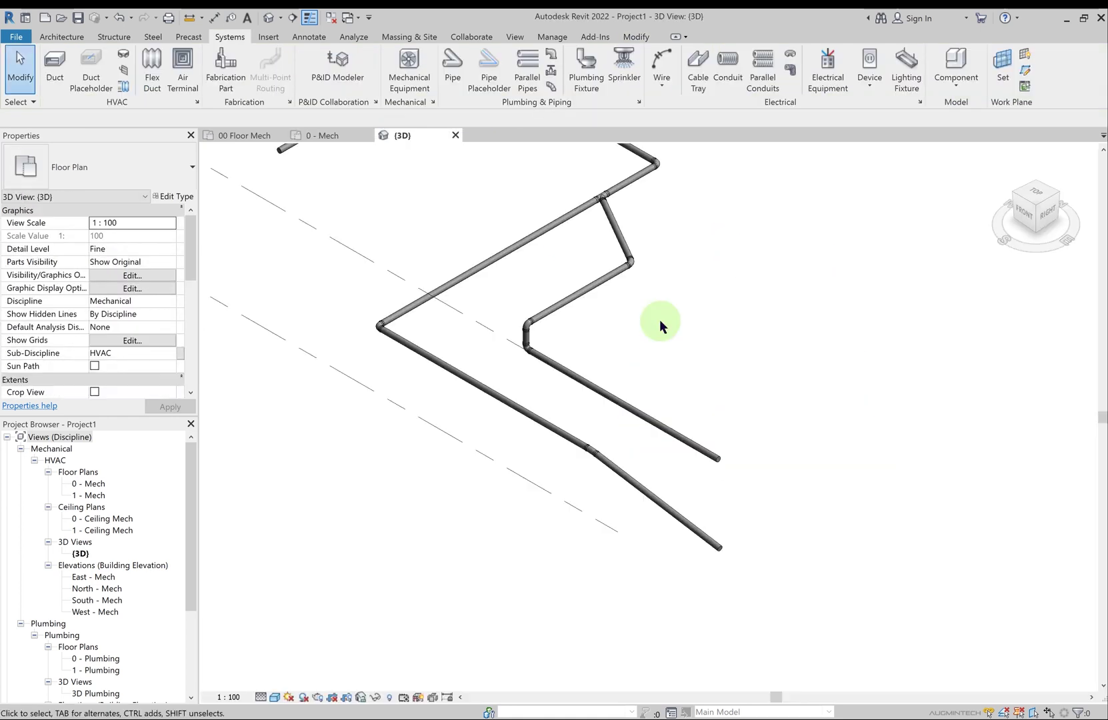
Inspect the vertical pipe connection in 3D, then start the Pipe tool in the 0 - Mech plan and set sloped piping to Slope Off
scroll(533, 334, "up", 2)
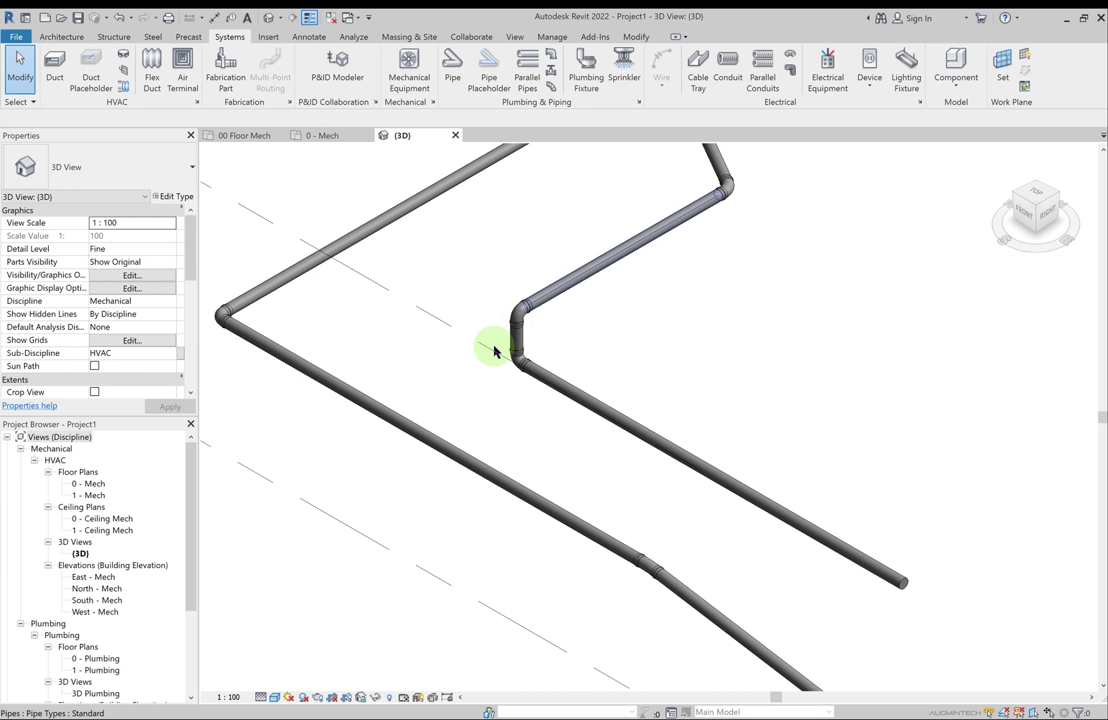
left_click(325, 137)
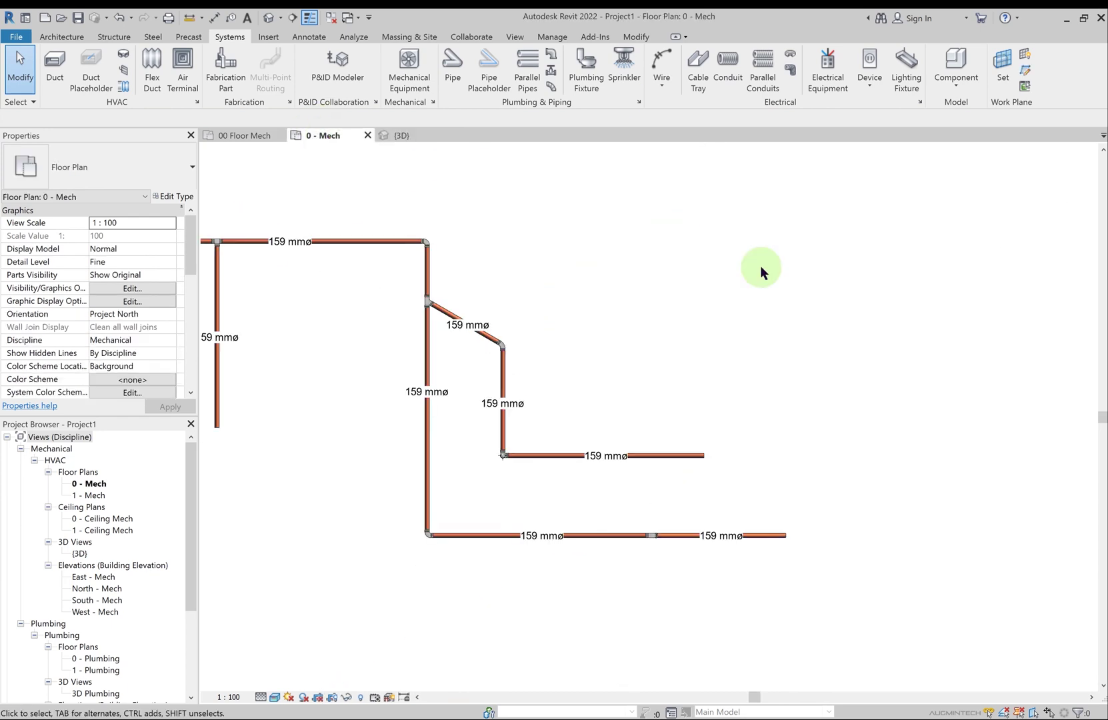
left_click(450, 73)
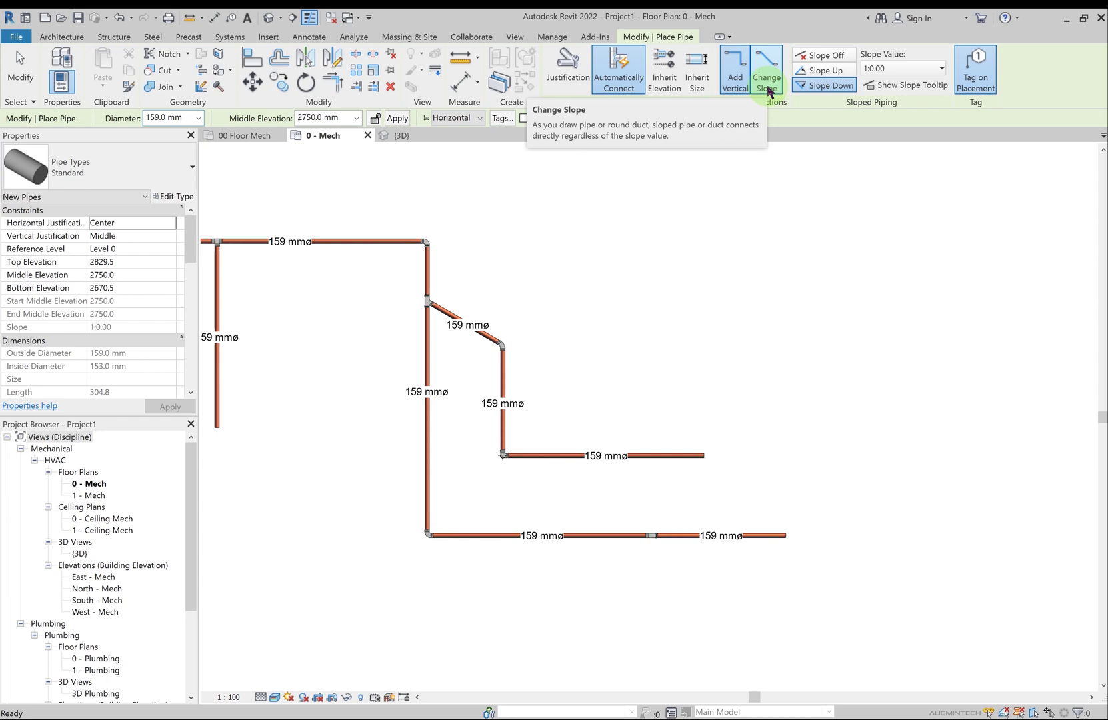
left_click(819, 56)
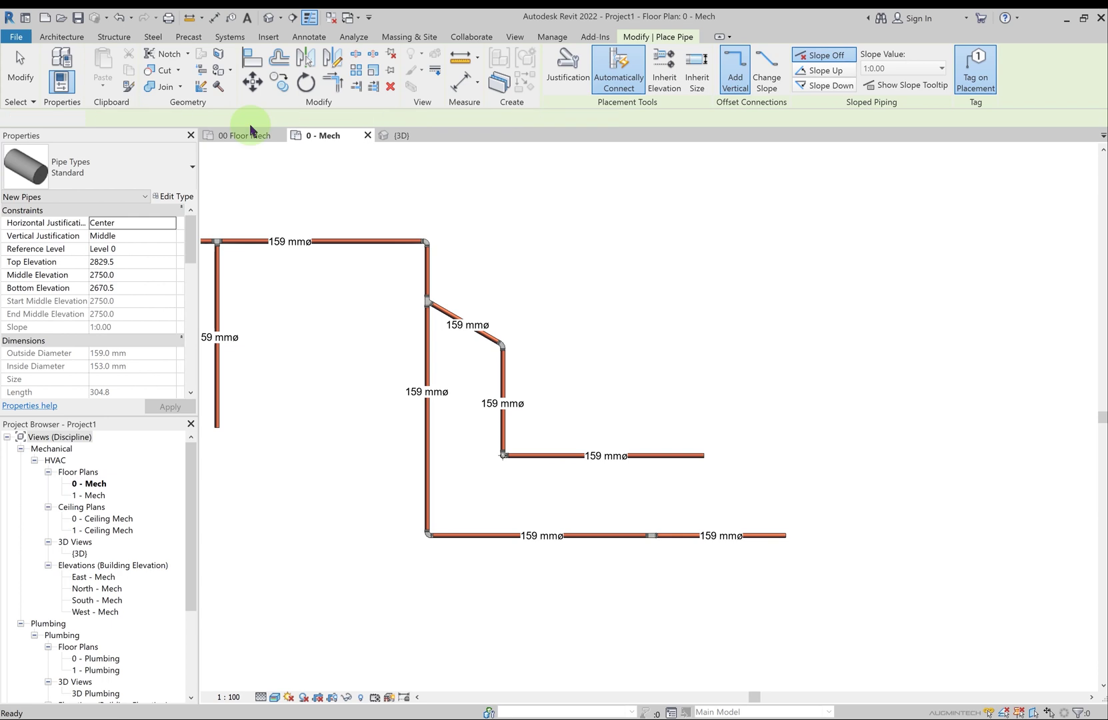
Restart the Pipe tool and review the available diameters and middle elevations for new pipes
key("Escape")
left_click(453, 67)
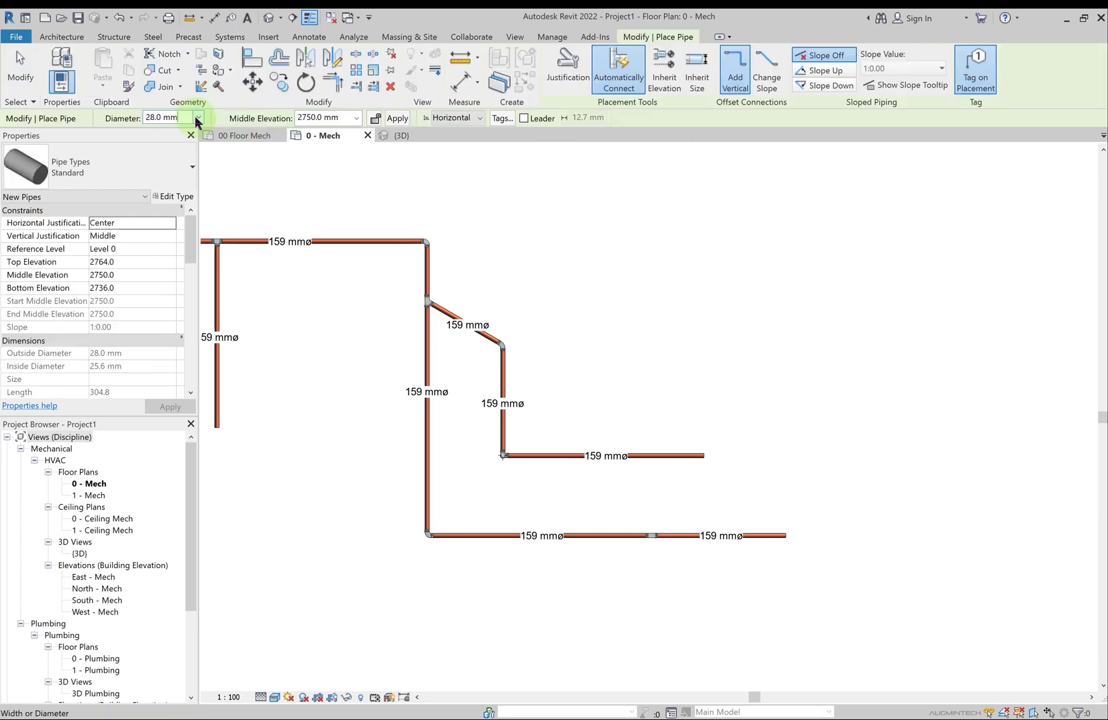
key("Escape")
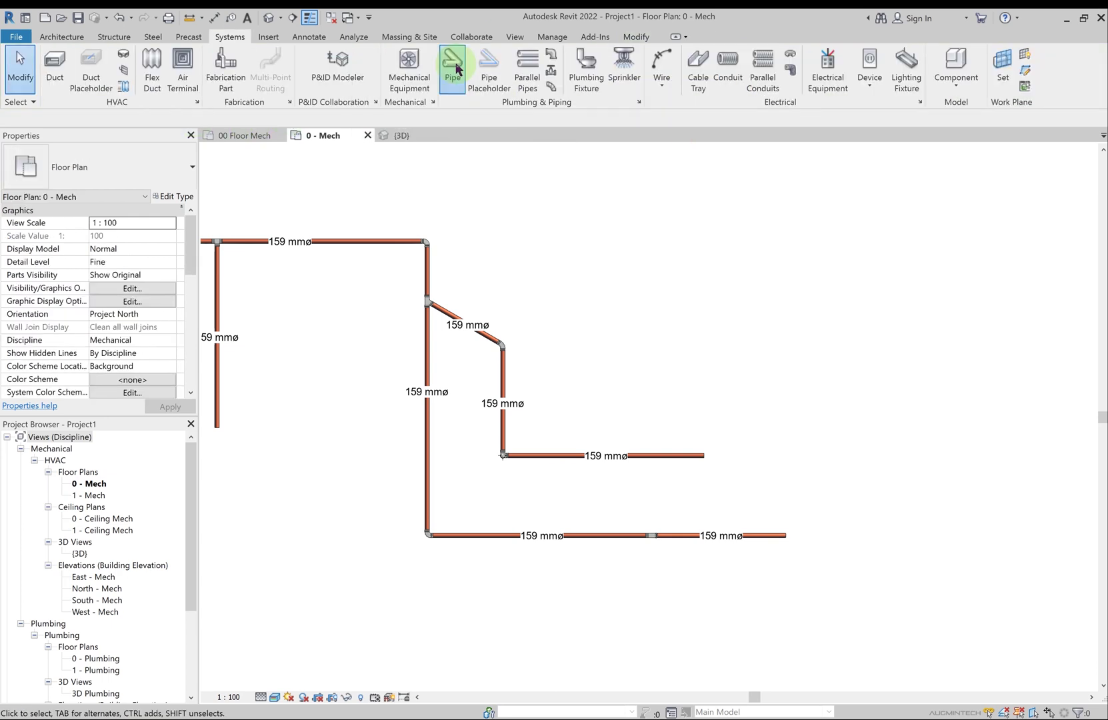
left_click(453, 67)
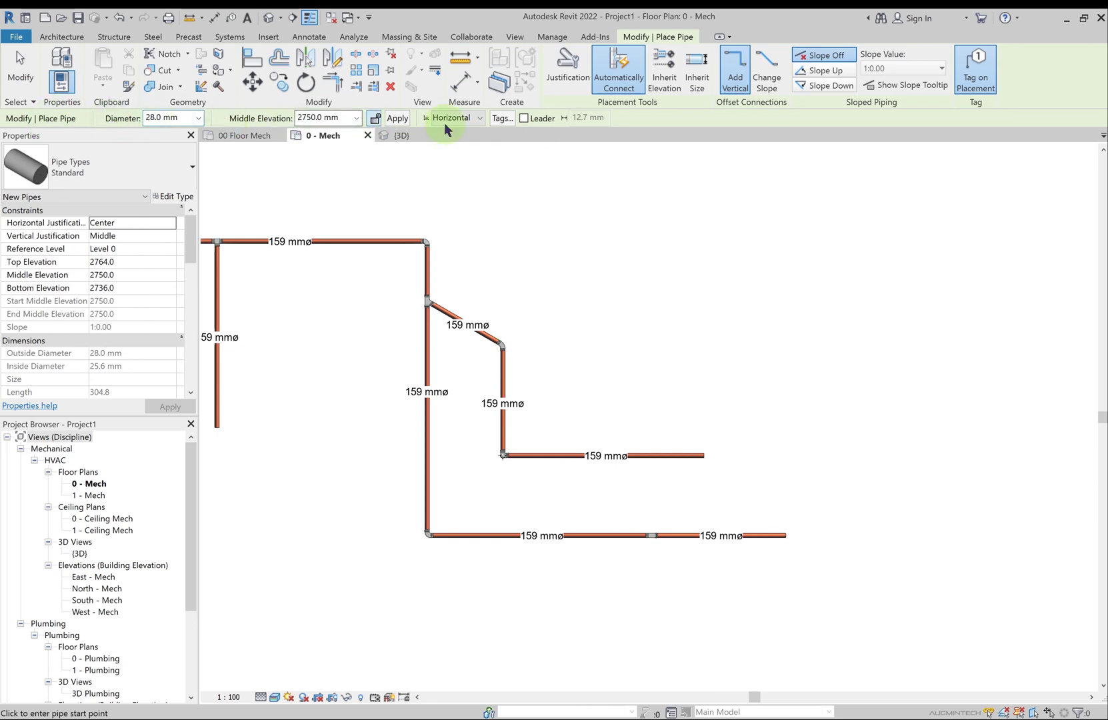
left_click(198, 118)
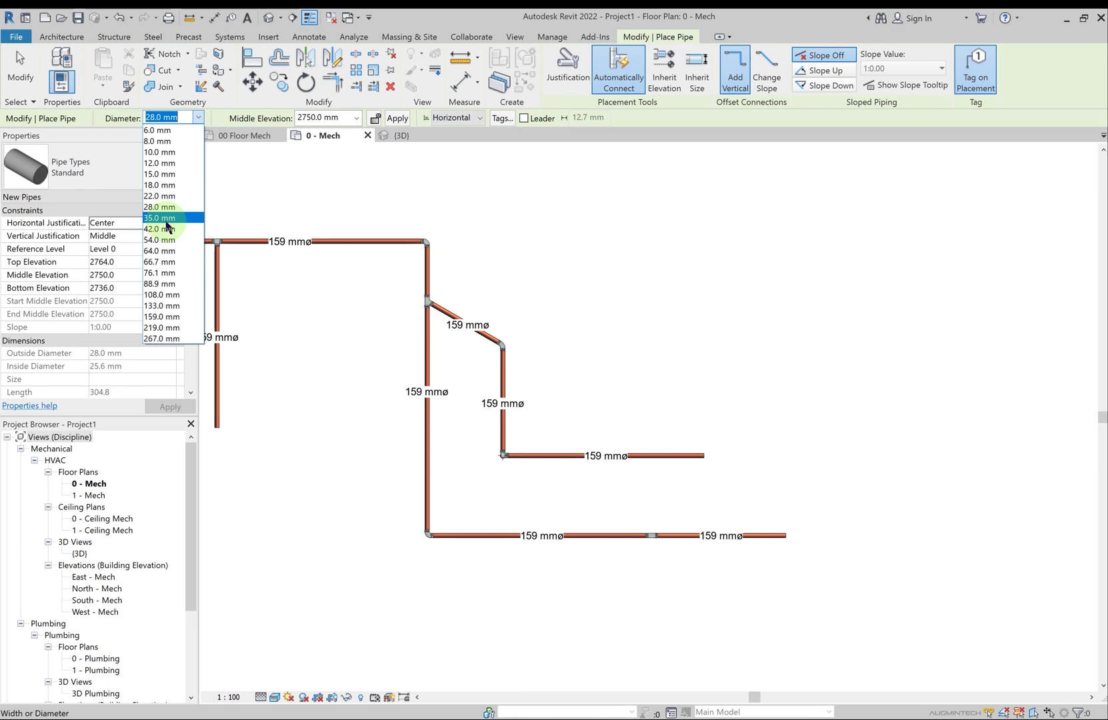
left_click(198, 118)
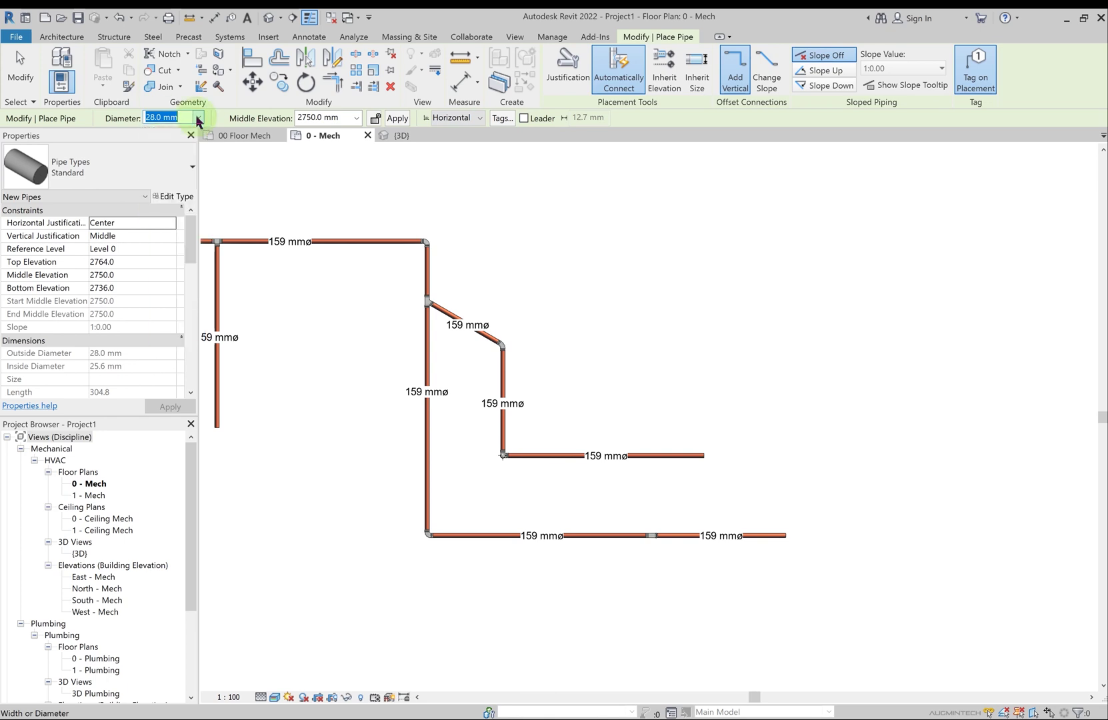
left_click(357, 119)
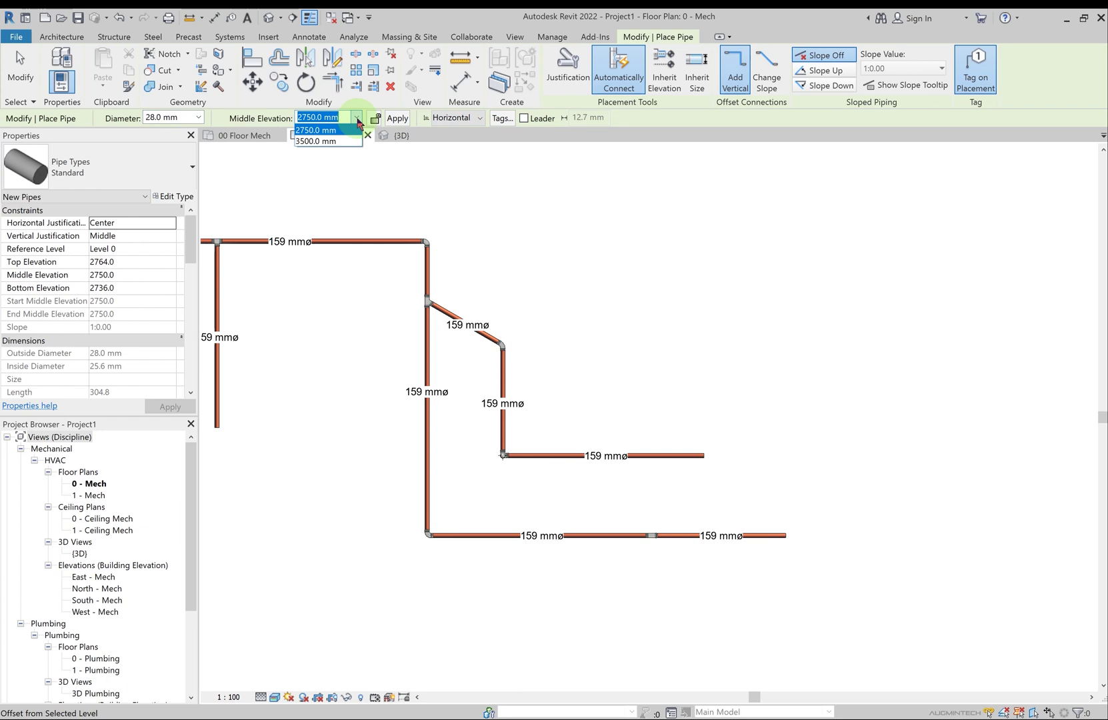
left_click(358, 118)
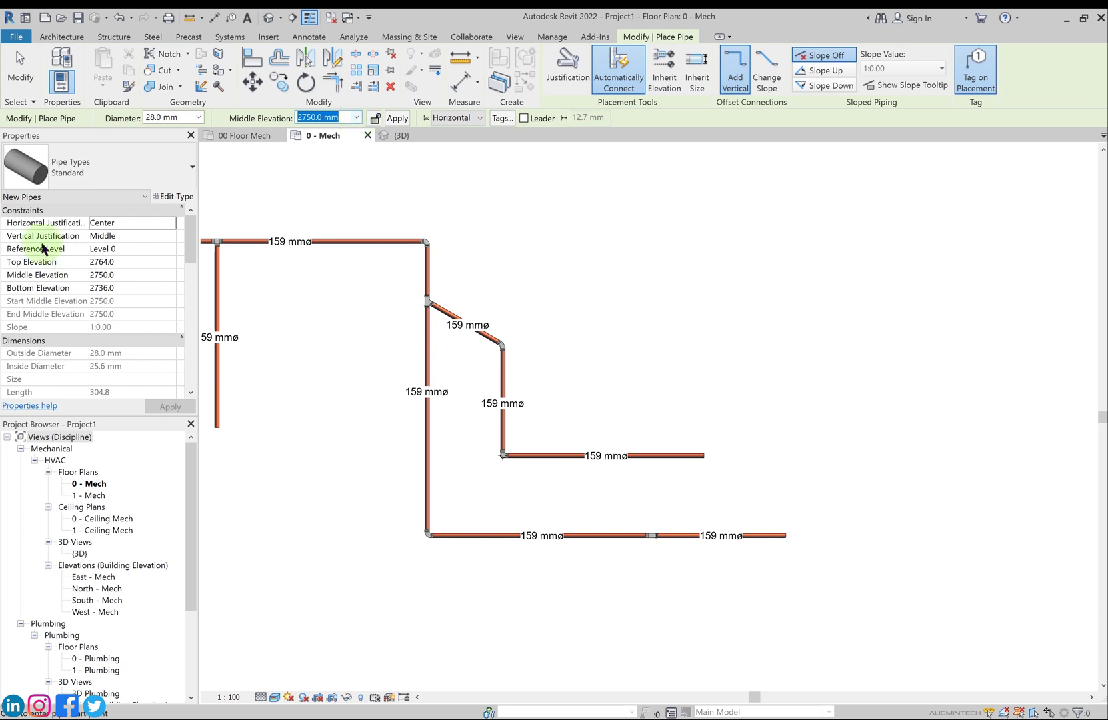
Set the vertical justification of new Standard pipes to Top
left_click(161, 236)
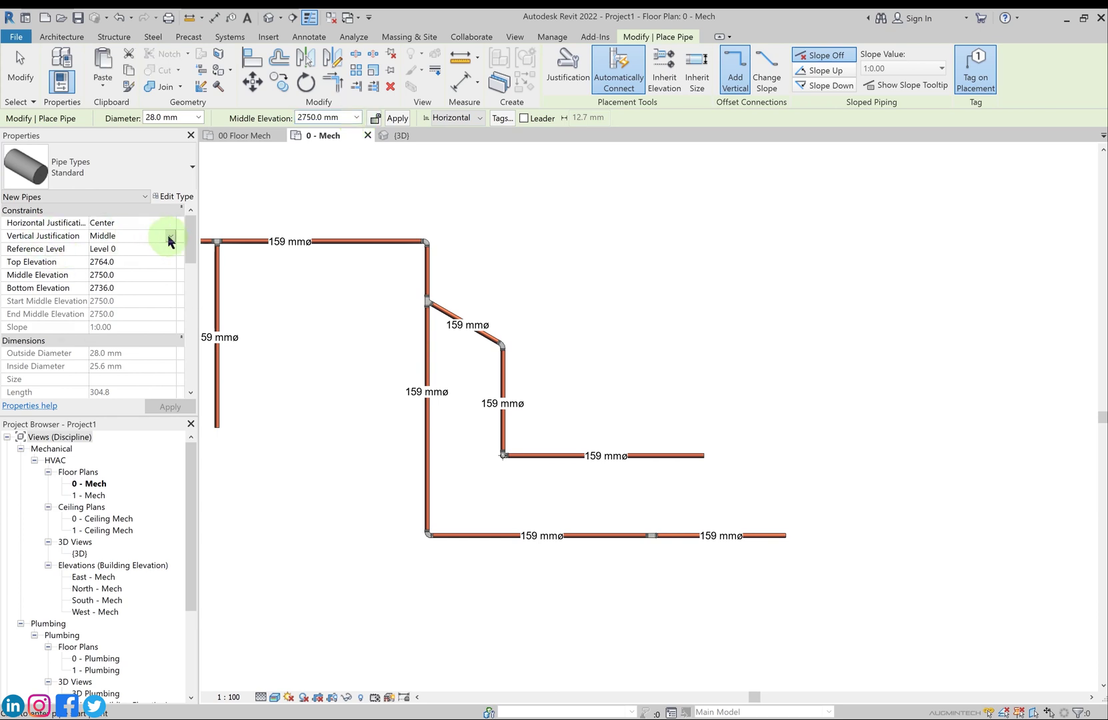
left_click(170, 237)
left_click(100, 248)
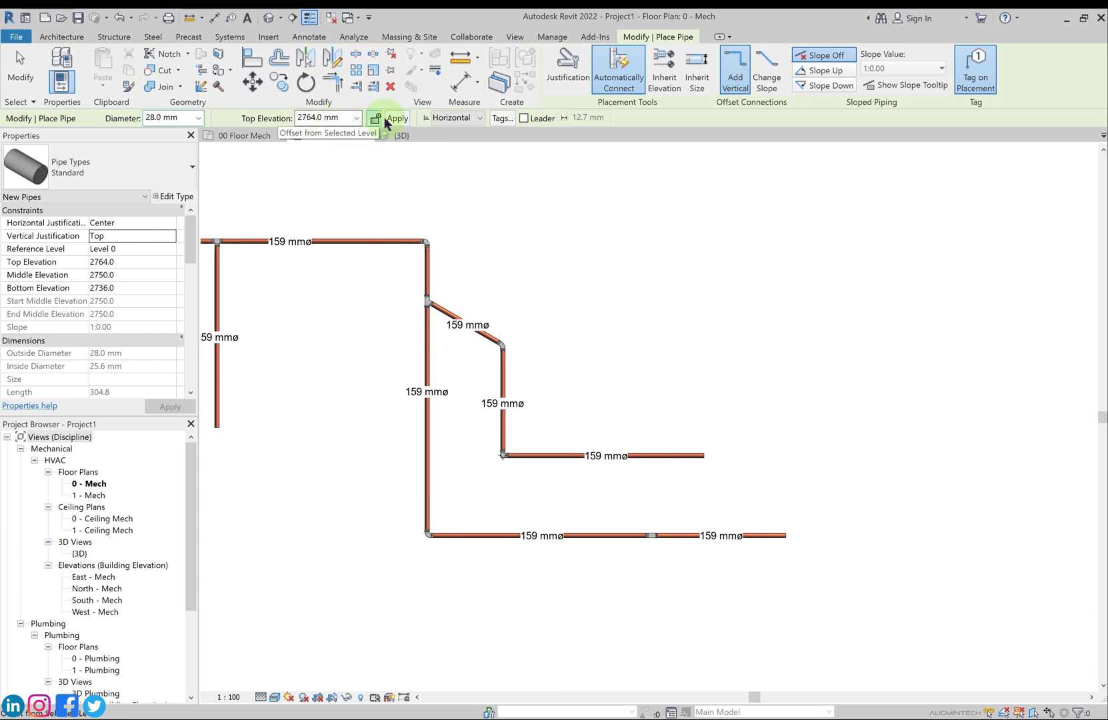
Review the tag orientation choices, keeping Horizontal, and switch Tag on Placement off and on again
left_click(478, 120)
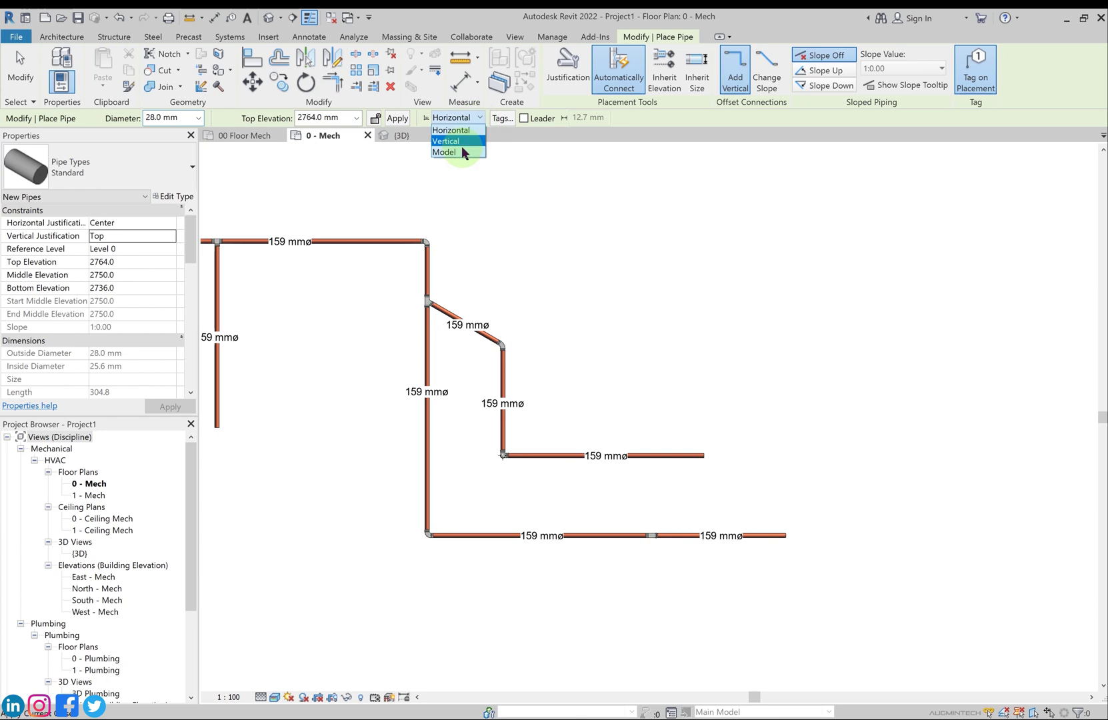
left_click(450, 130)
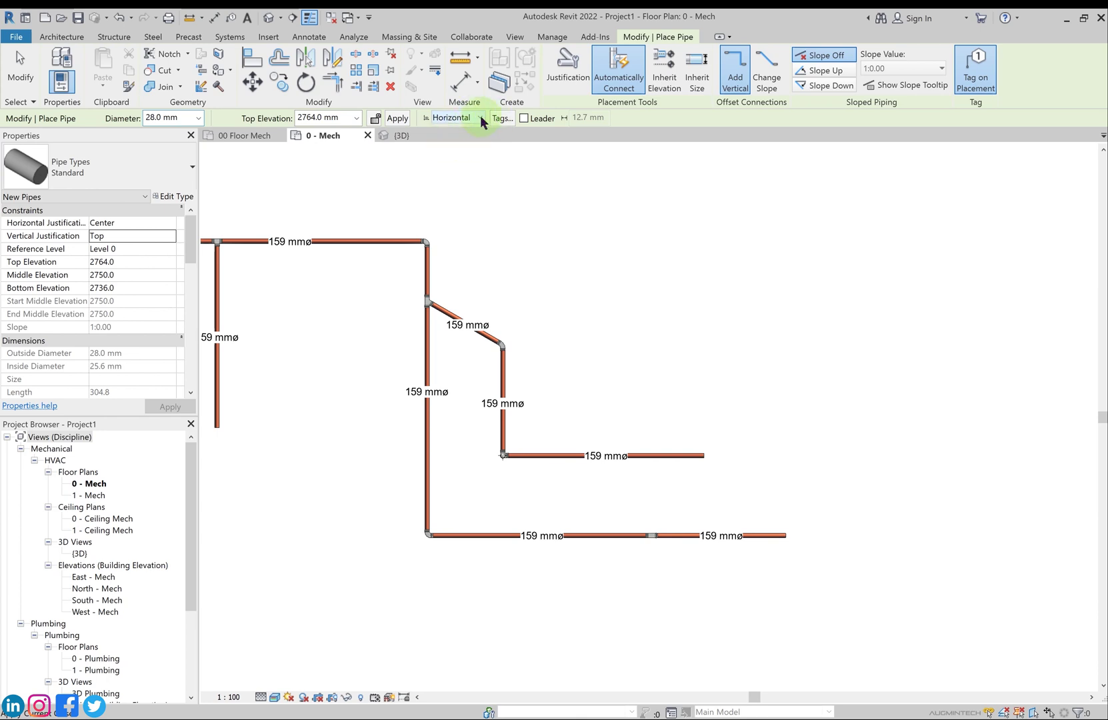
left_click(978, 91)
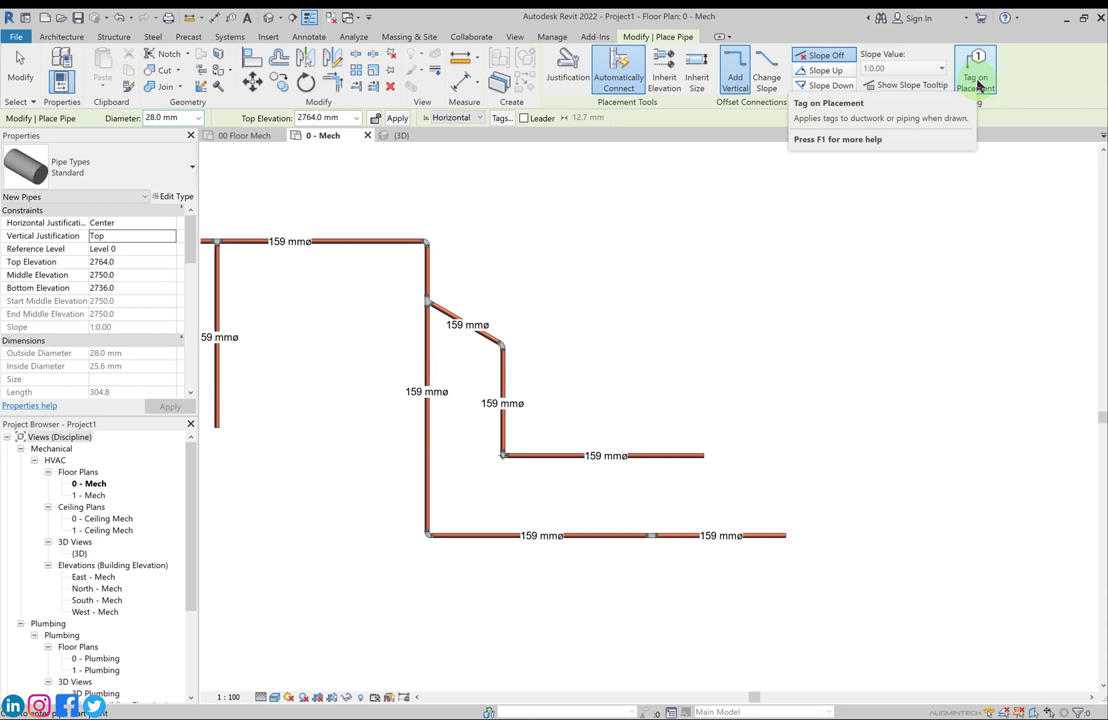
left_click(976, 80)
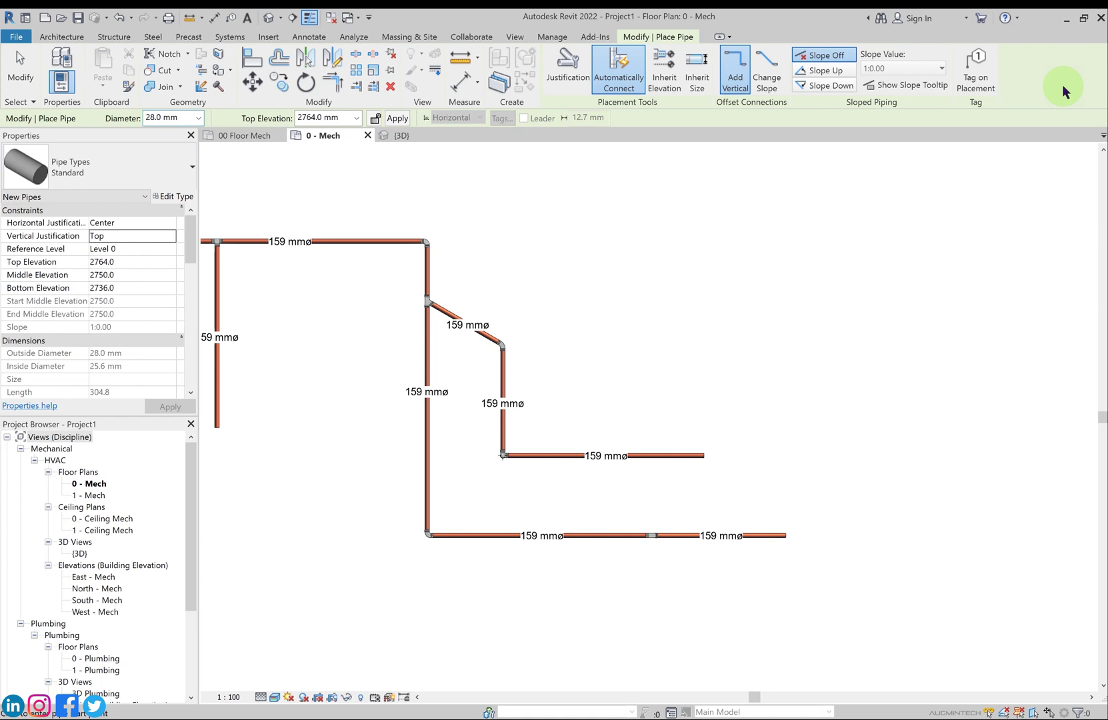
left_click(982, 71)
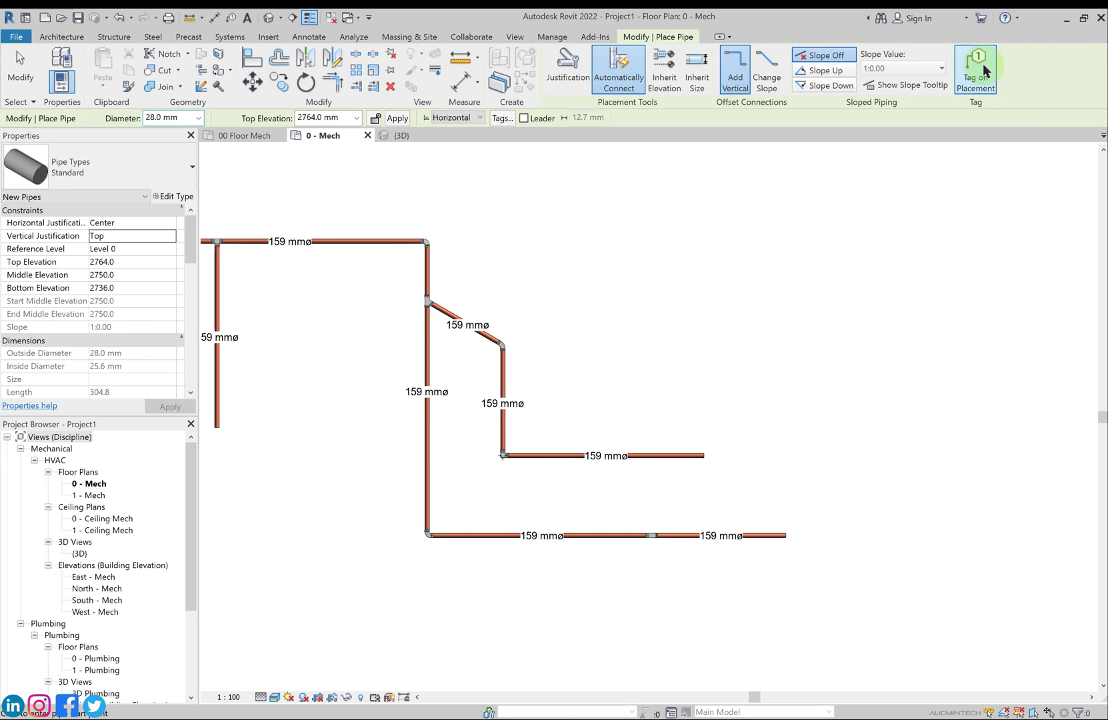
Set the tags placed on new pipes to Vertical orientation and enable their leader
left_click(480, 117)
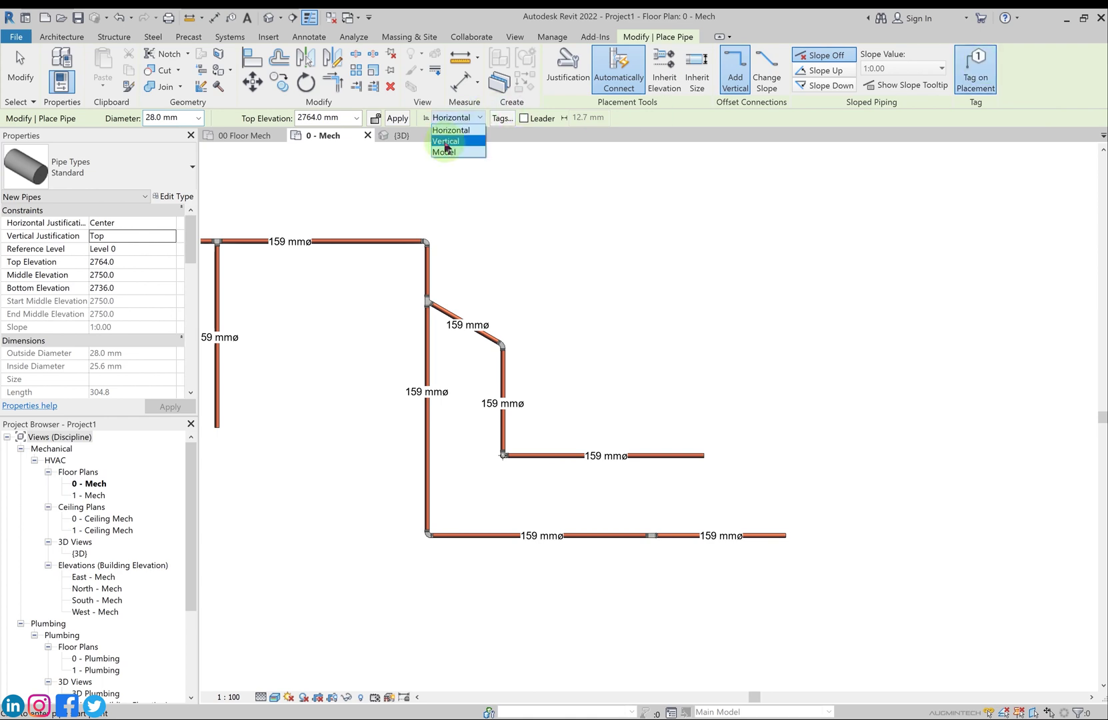
left_click(445, 143)
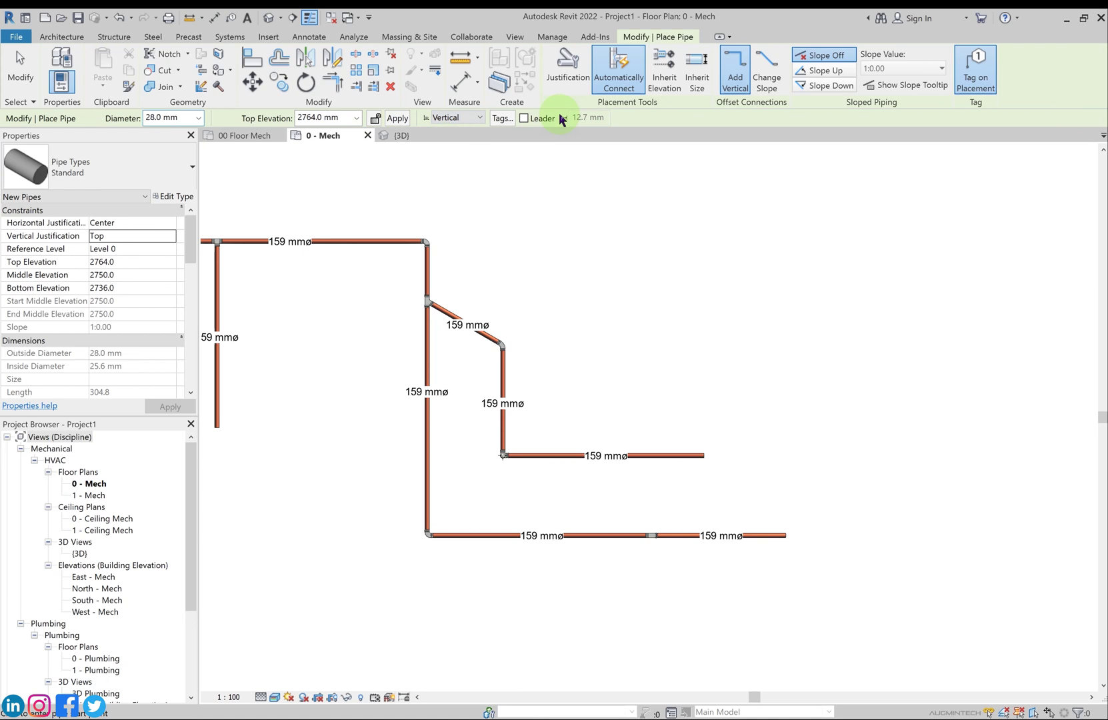
left_click(524, 119)
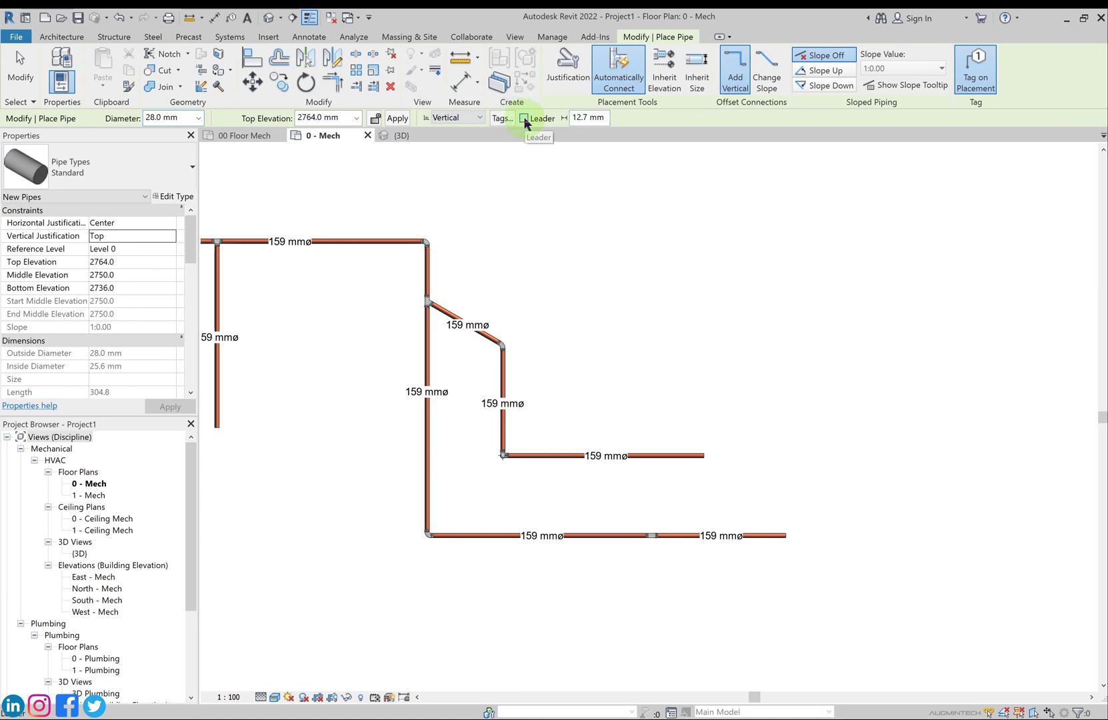
Draw a tagged 28 mm Standard pipe about 4700 mm long, running up the plan from just above the end of the angled branch's horizontal pipe
left_click(710, 435)
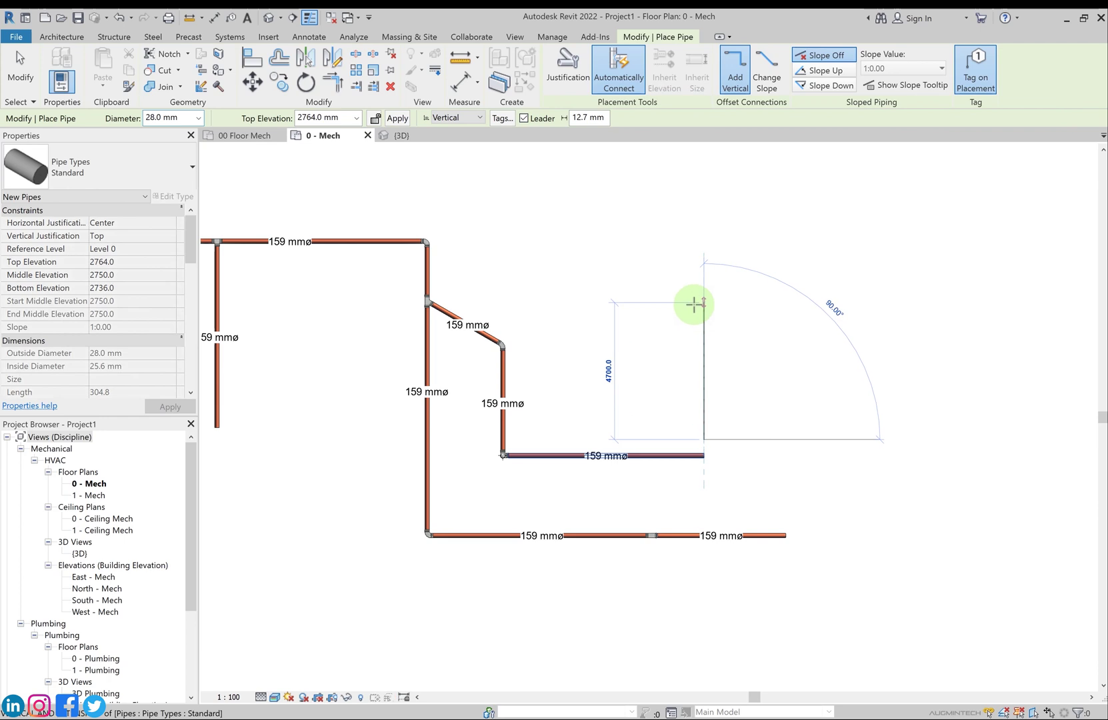
left_click(695, 306)
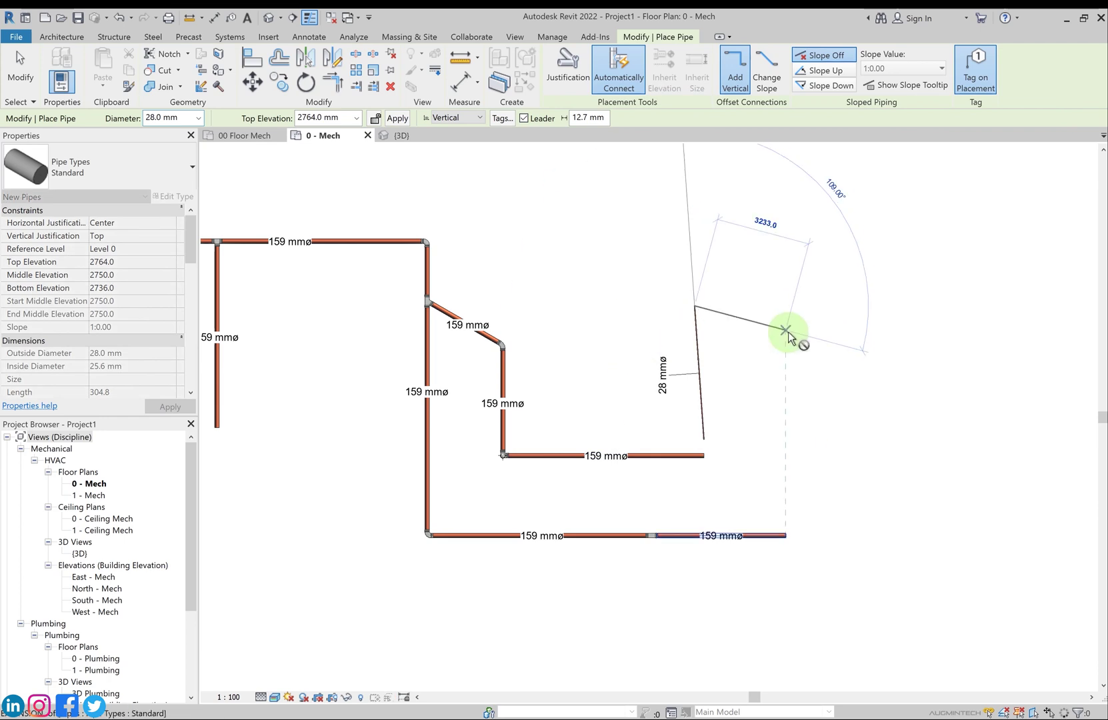
right_click(813, 325)
left_click(837, 326)
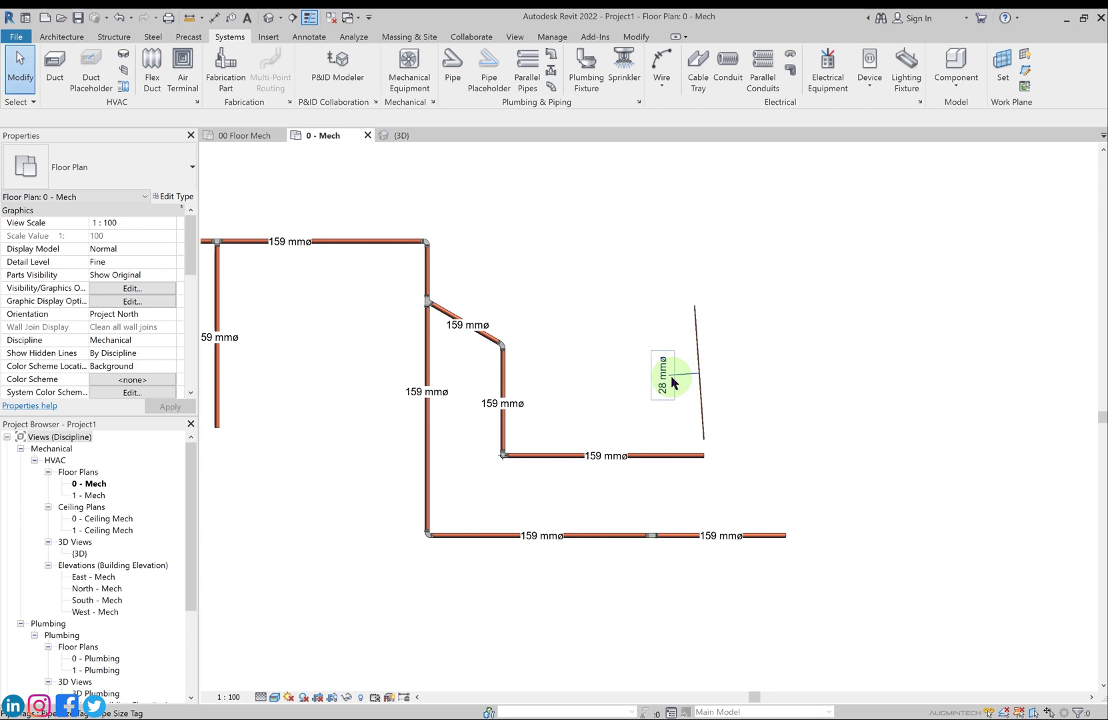
Delete the 28 mm pipe with its tag and all remaining pipe runs from the 0 - Mech plan
right_click(749, 244)
left_click(758, 248)
left_click_drag(625, 255, 729, 457)
key("Delete")
scroll(767, 316, "down", 3)
middle_click_drag(766, 317, 821, 321)
scroll(821, 321, "down", 1)
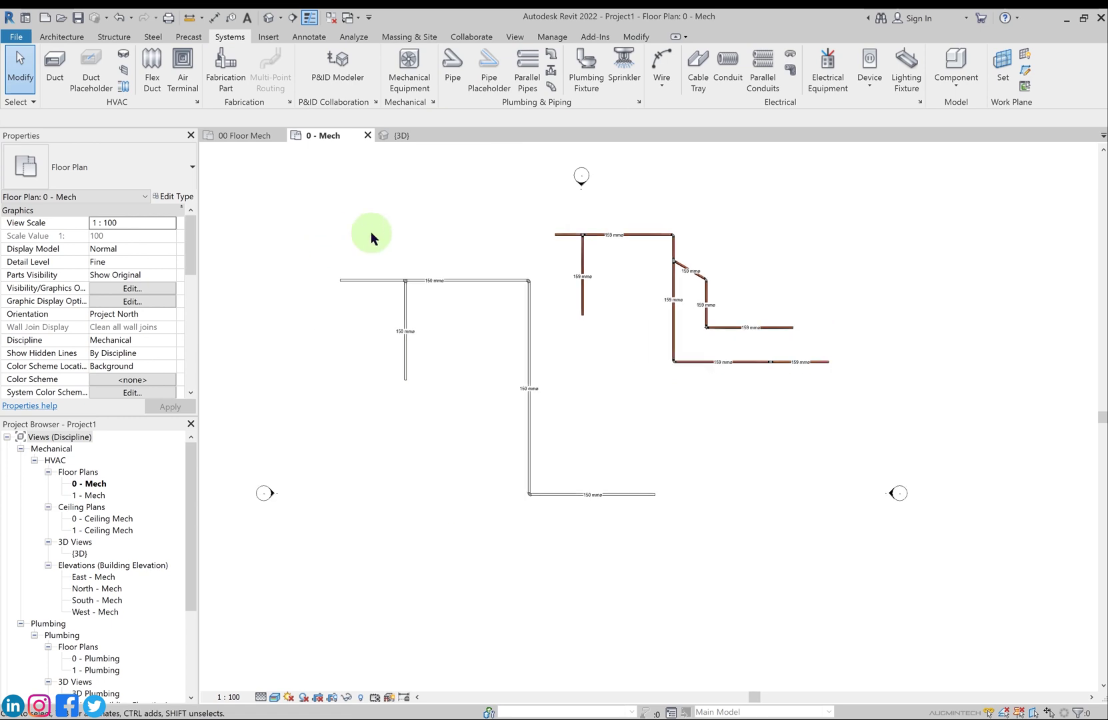
left_click_drag(321, 206, 860, 557)
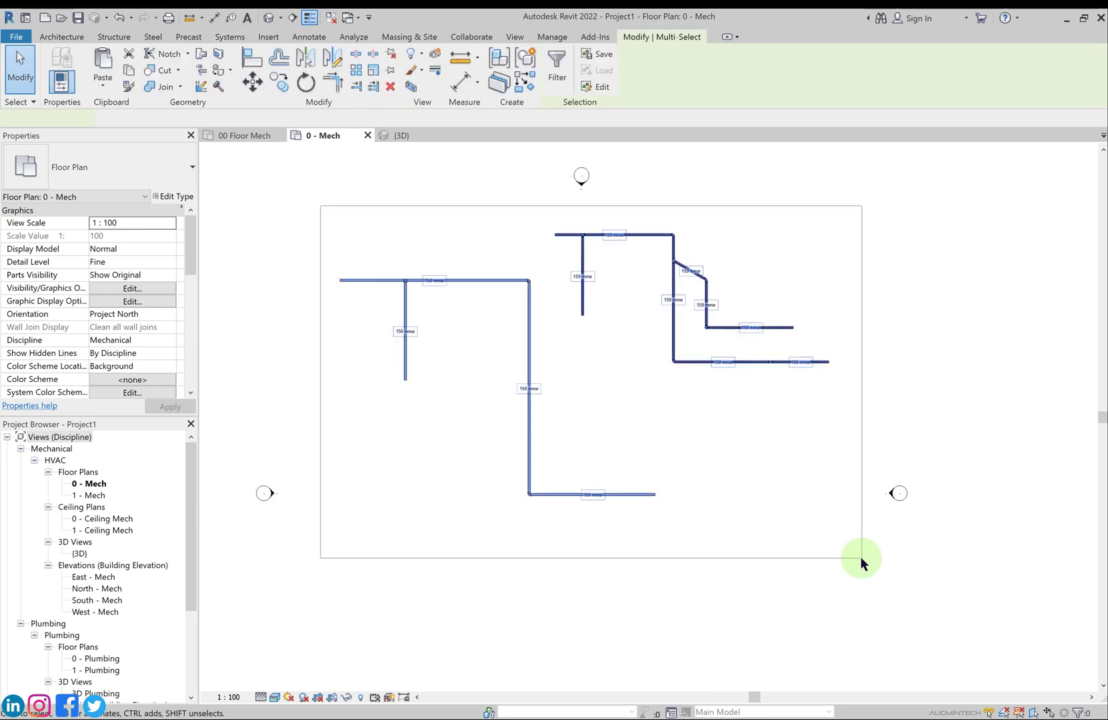
key("Delete")
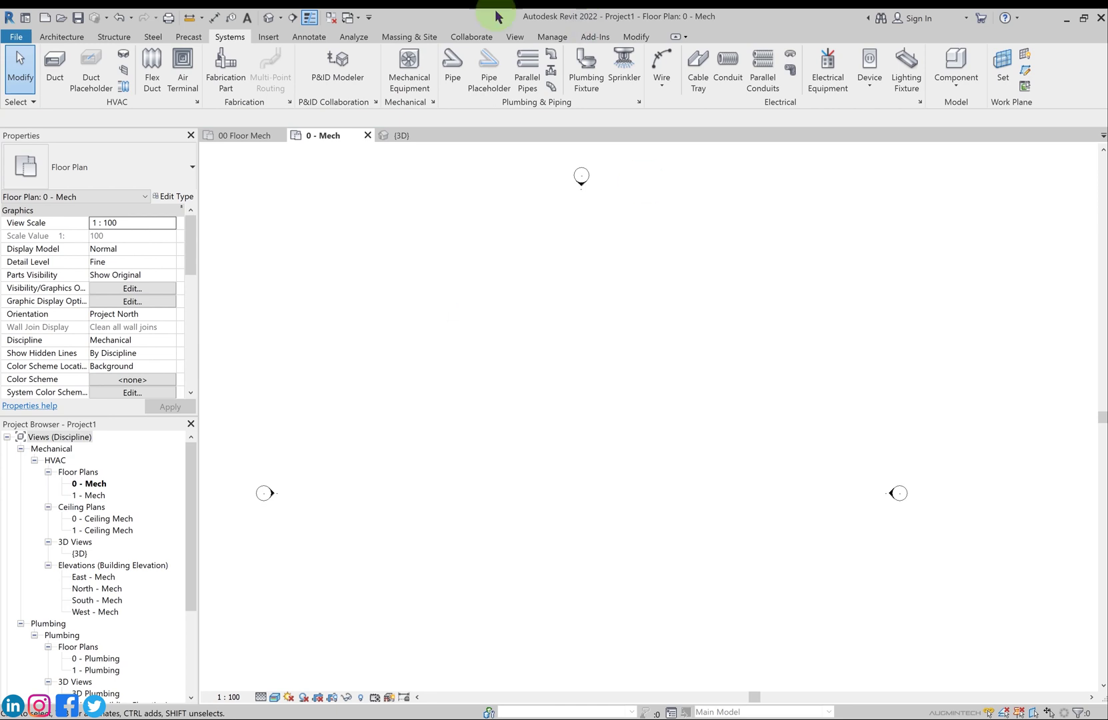
Start the Pipe tool and examine the constraint and dimension properties of new pipes, keeping the horizontal justification at Center
left_click(456, 78)
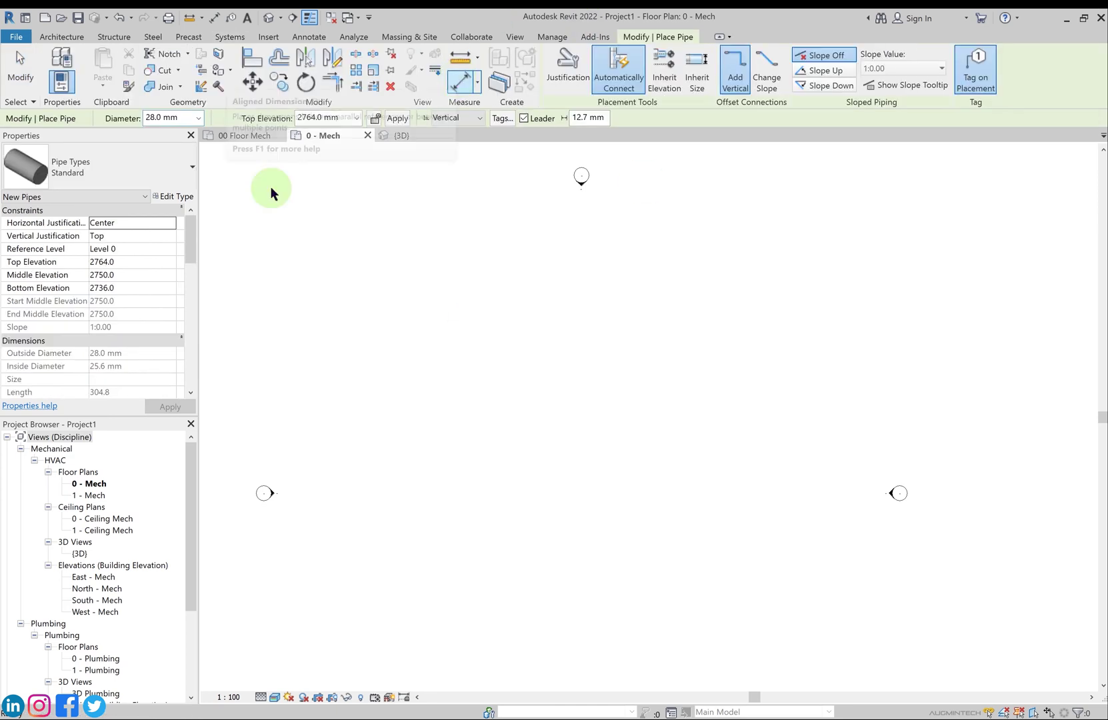
left_click(110, 168)
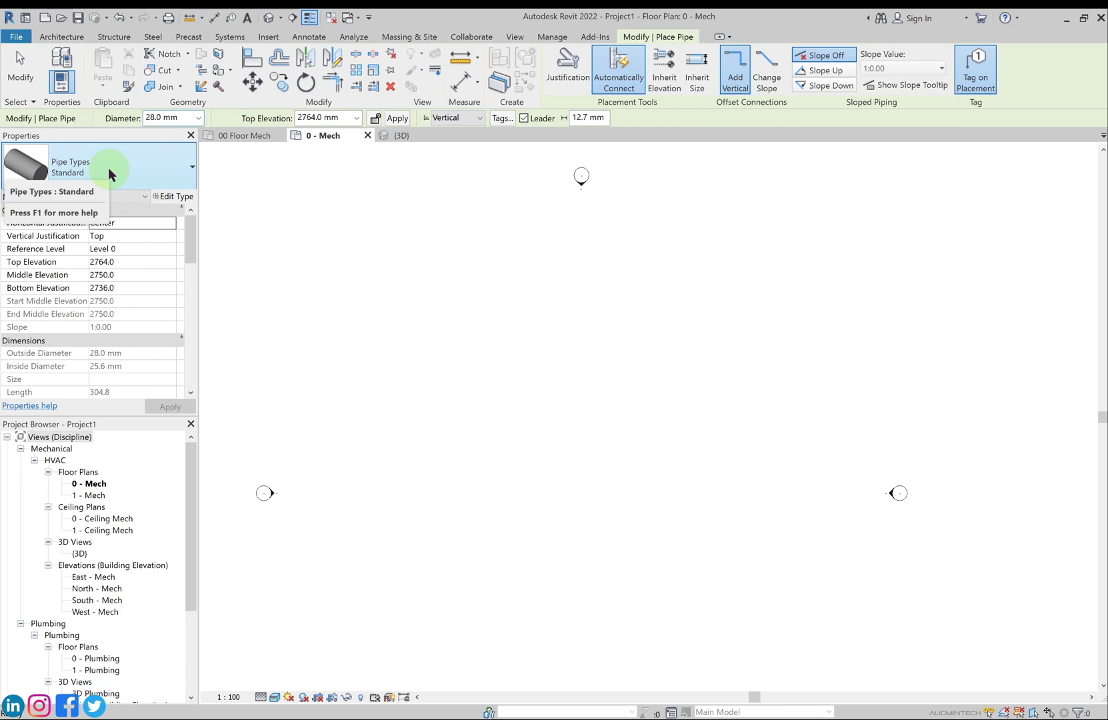
left_click(138, 226)
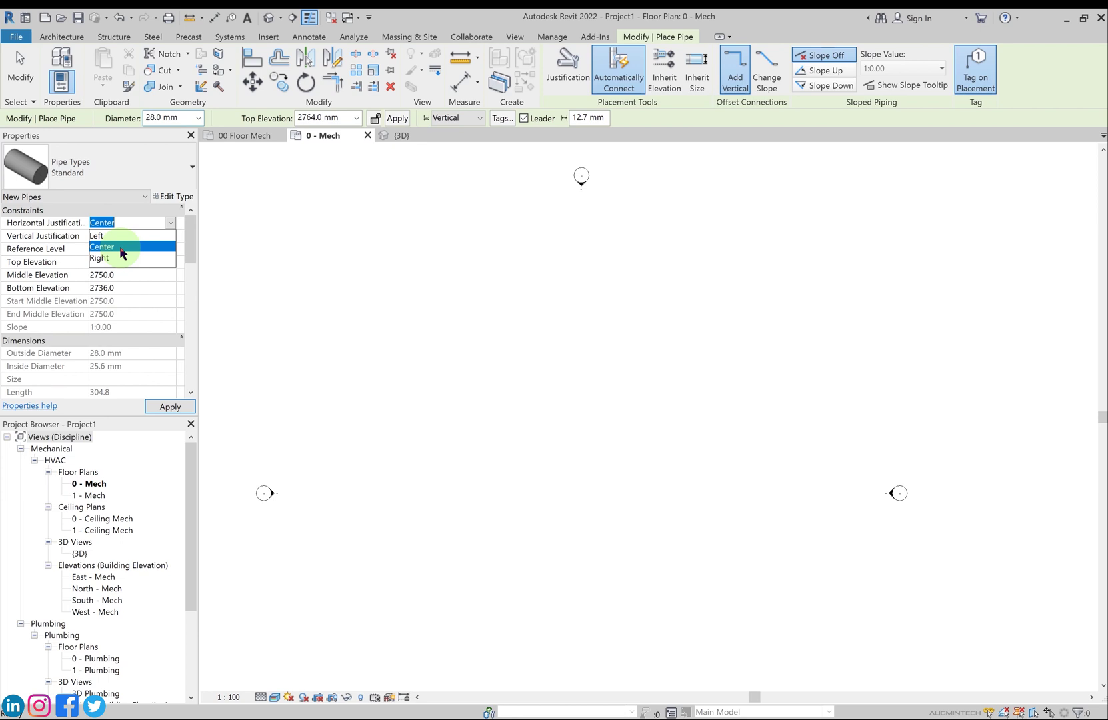
left_click(122, 251)
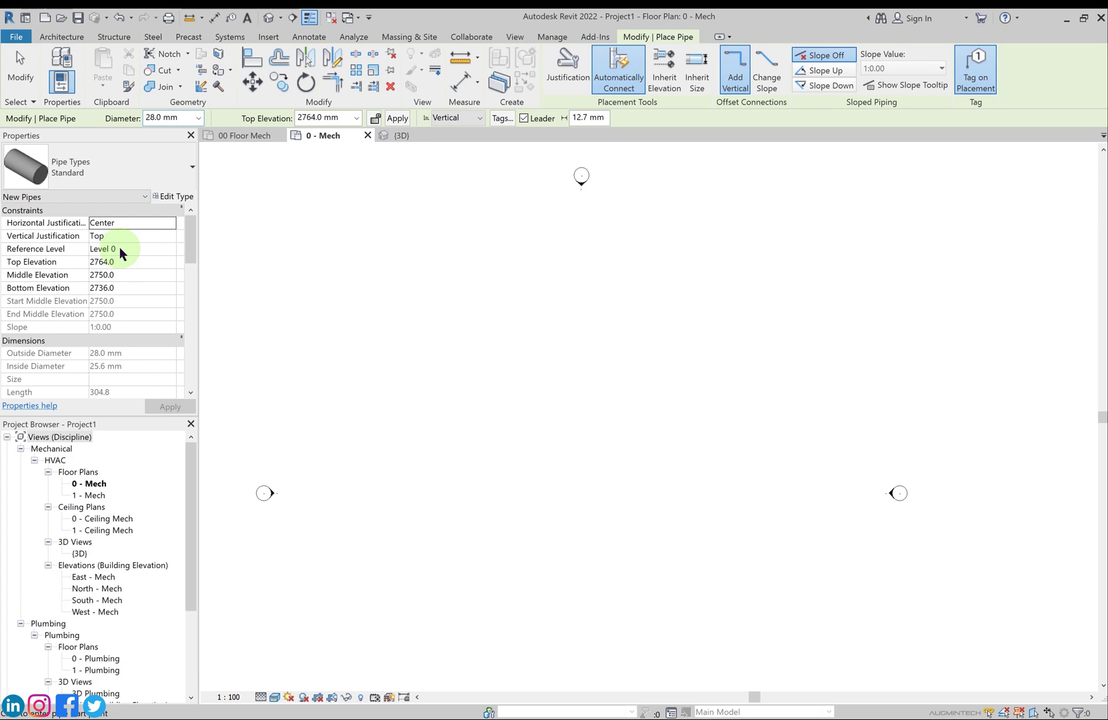
left_click(342, 118)
scroll(131, 273, "down", 1)
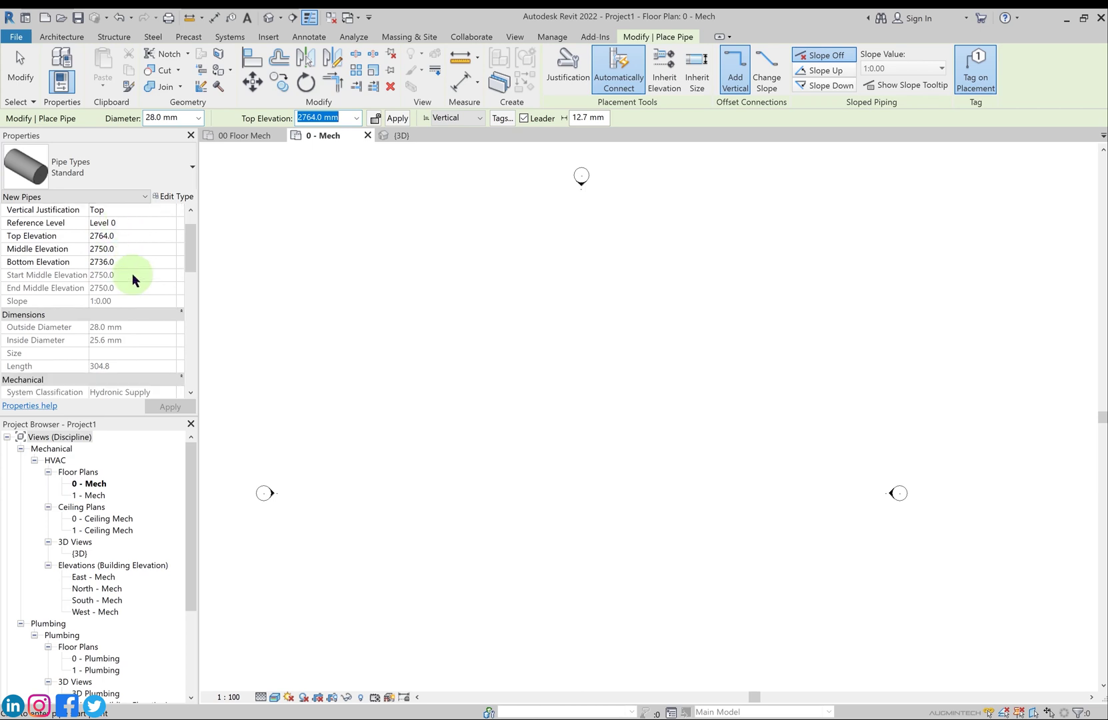
scroll(131, 273, "down", 1)
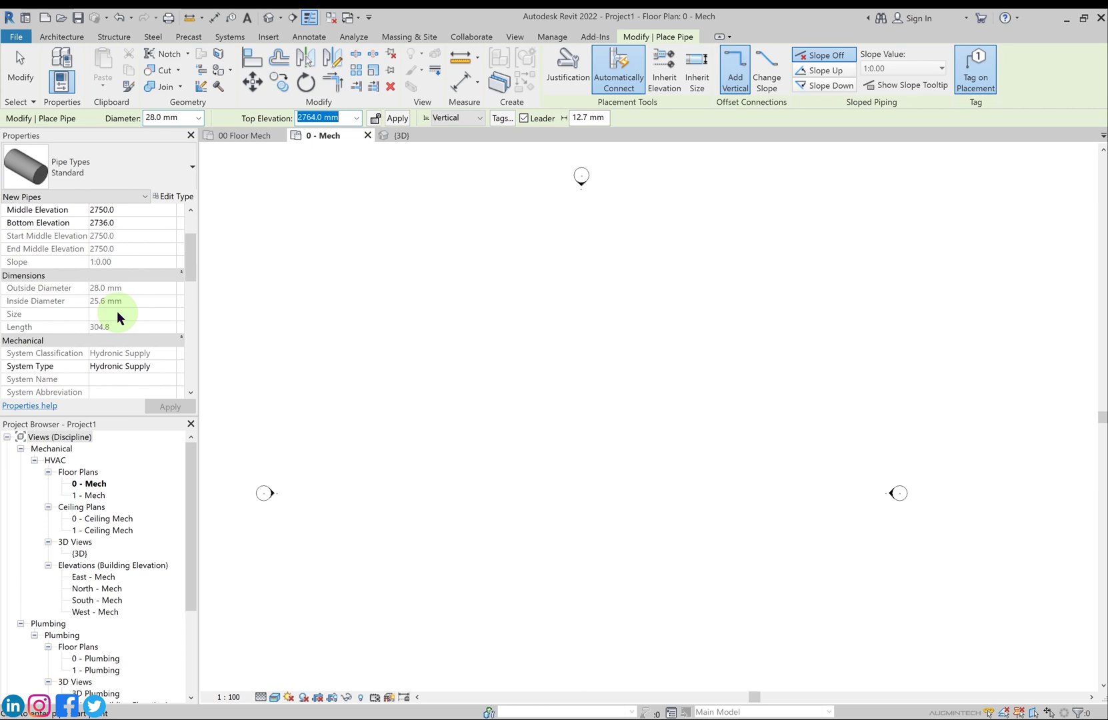
scroll(116, 306, "down", 2)
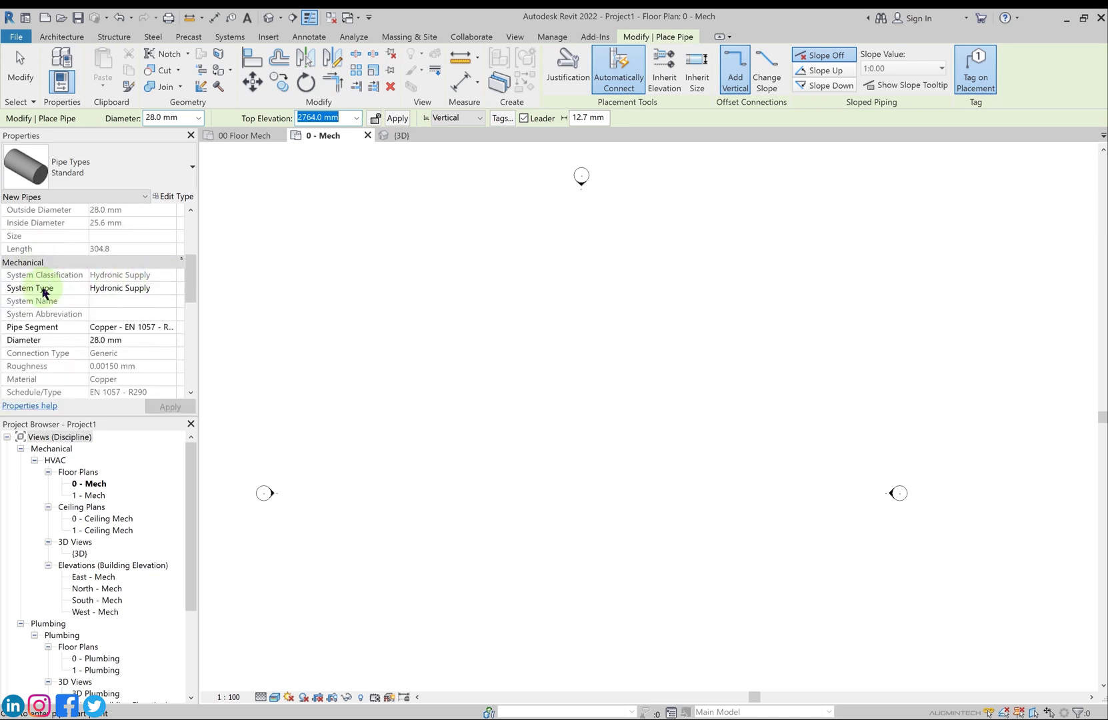
Set the system type to Hydronic Return and draw a tagged L-shaped 28 mm pipe run, turning 90° down the plan for about 7000 mm
left_click(169, 287)
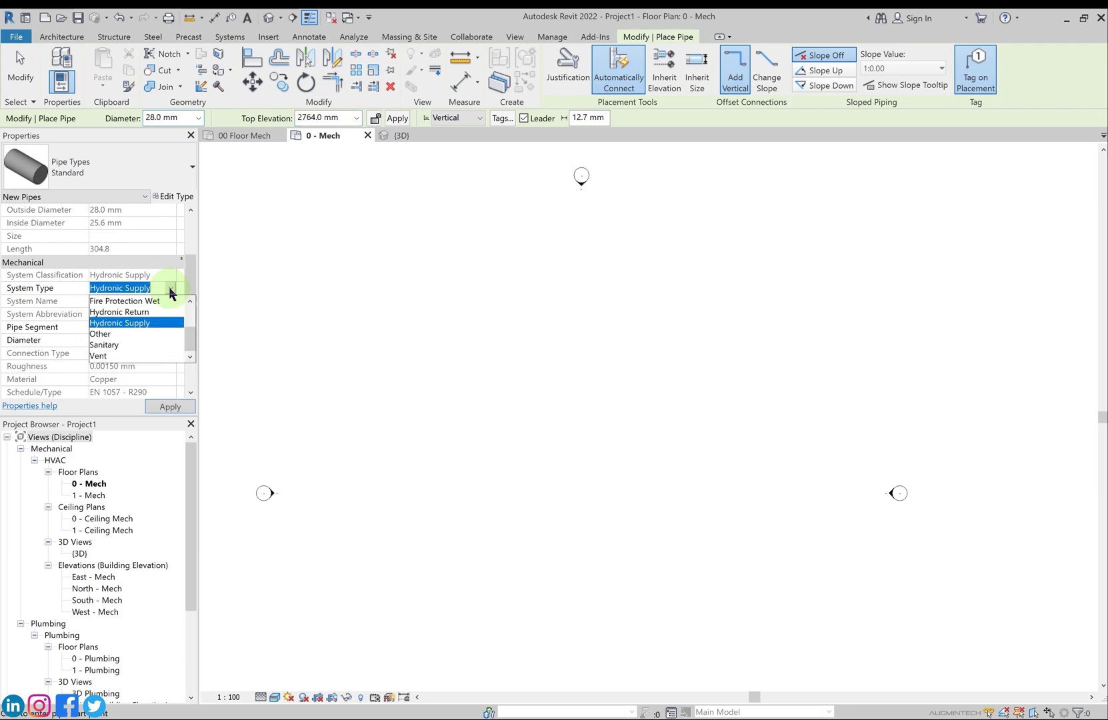
left_click(138, 312)
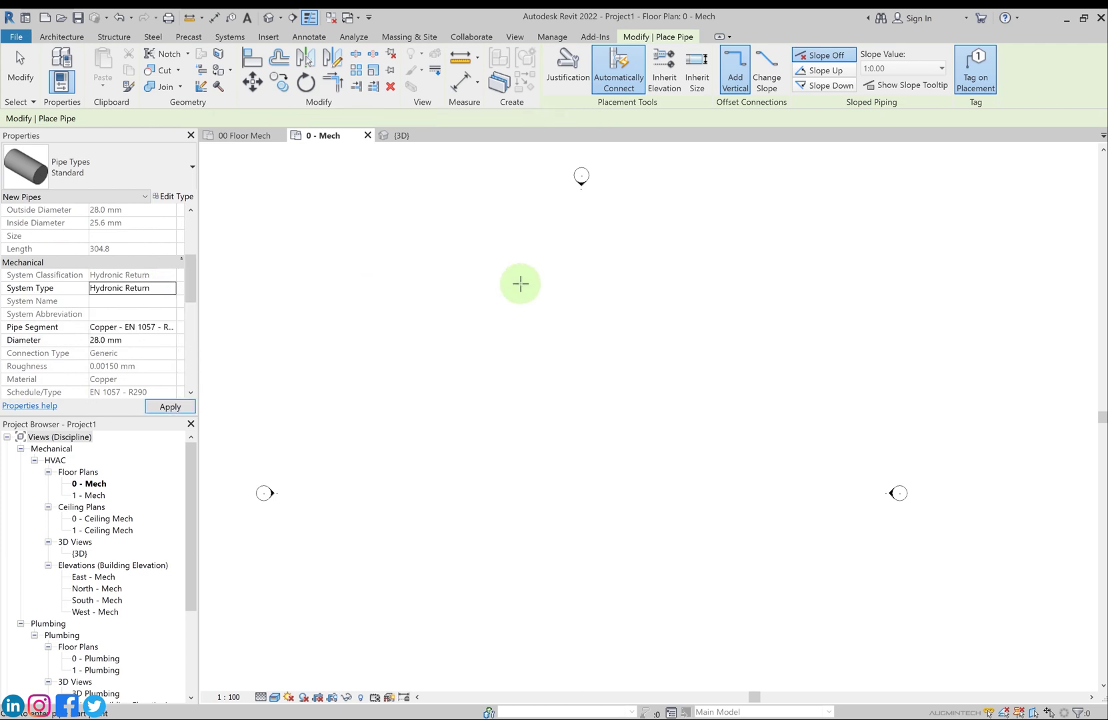
left_click(404, 304)
left_click(517, 305)
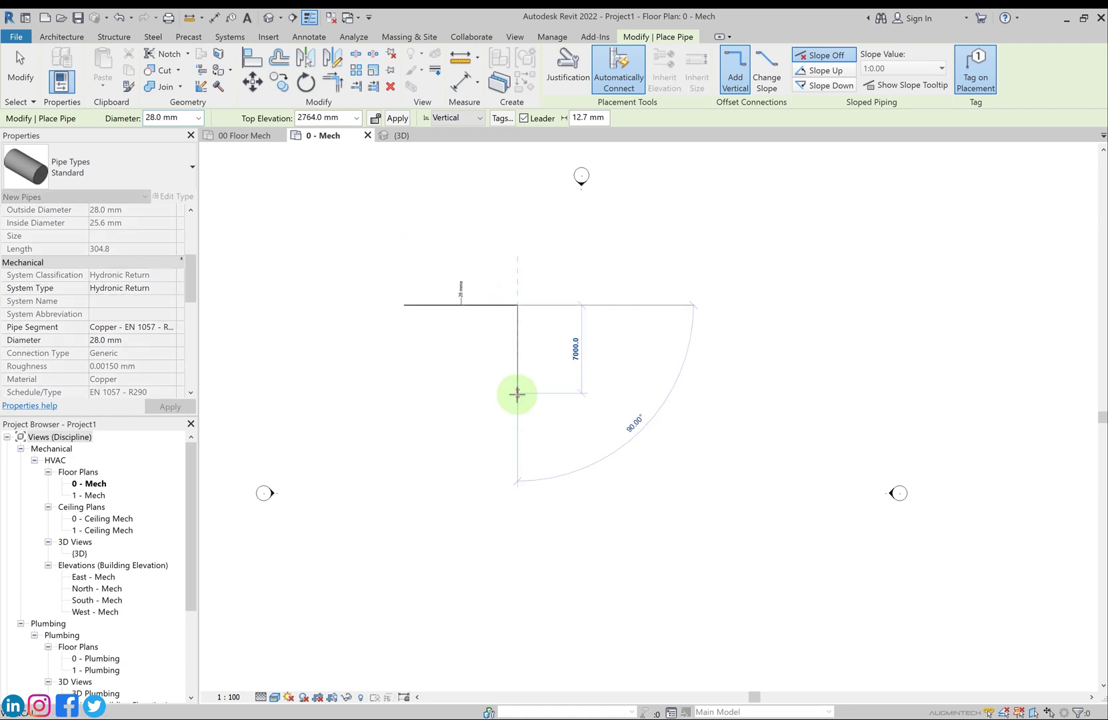
left_click(517, 393)
right_click(587, 296)
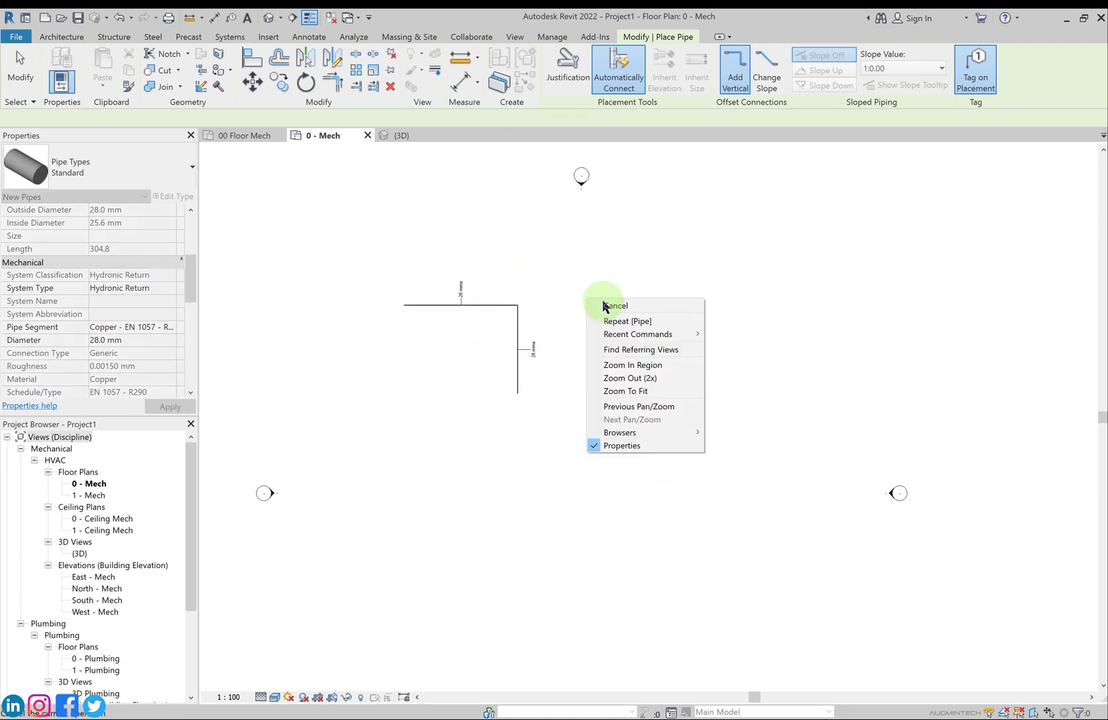
left_click(603, 302)
scroll(474, 287, "up", 2)
middle_click_drag(529, 284, 606, 250)
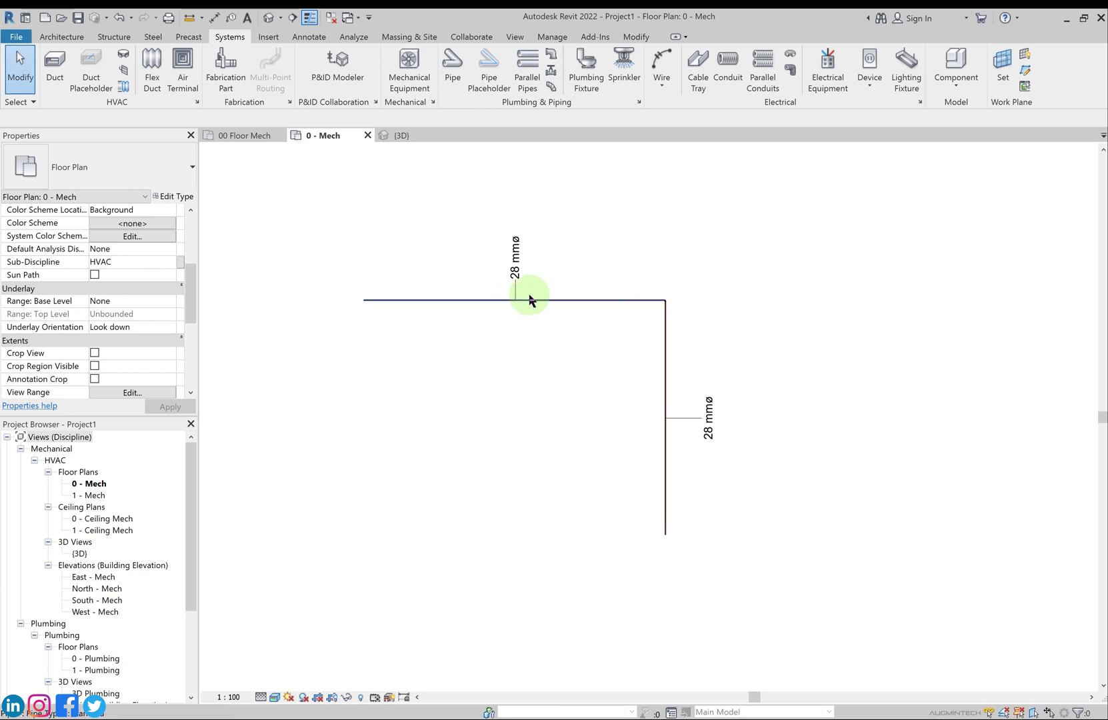
Restart the Pipe tool and review the system types offered for new pipes, keeping Hydronic Return
scroll(143, 314, "up", 3)
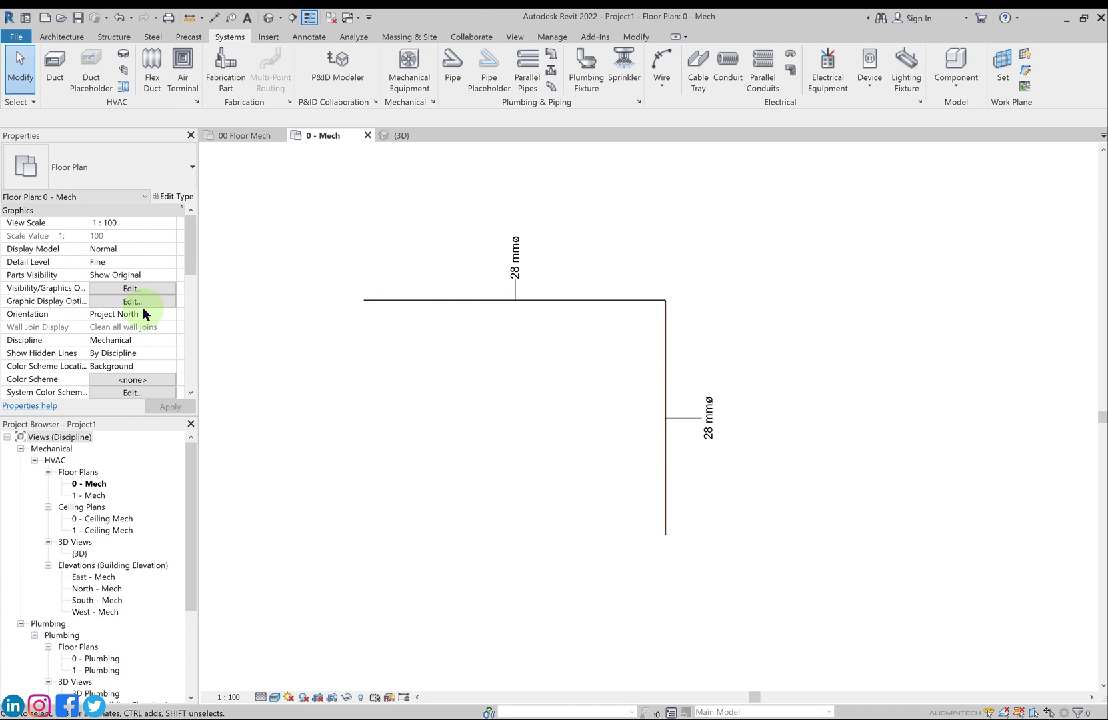
scroll(142, 312, "down", 3)
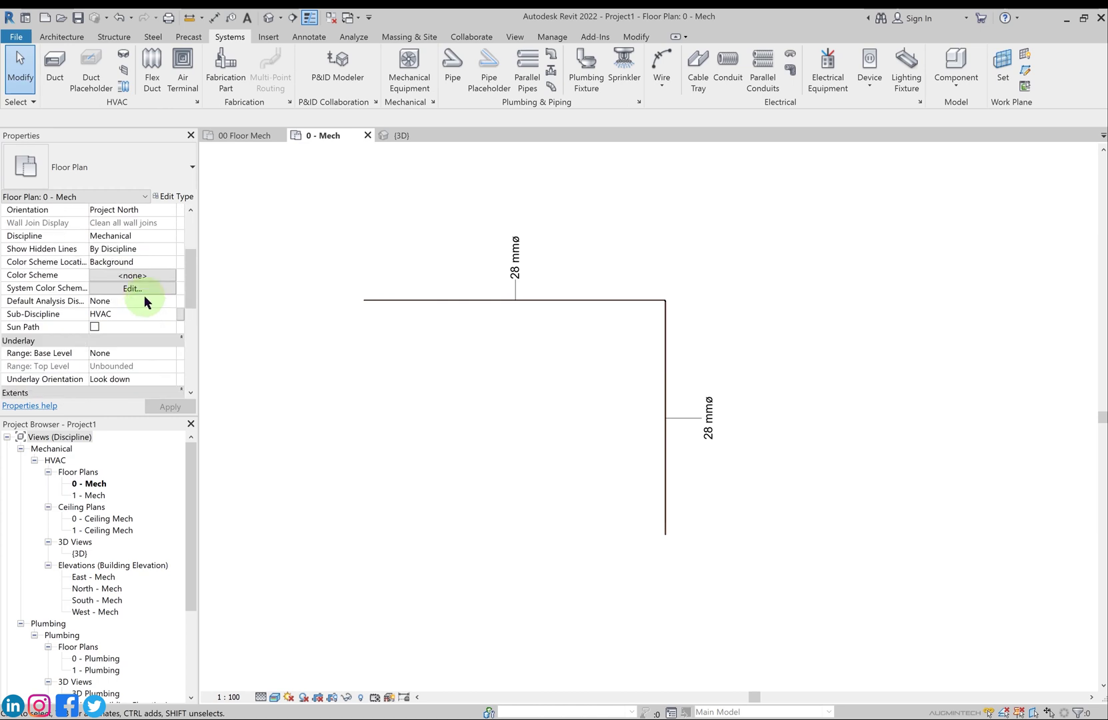
scroll(144, 296, "up", 3)
left_click(444, 72)
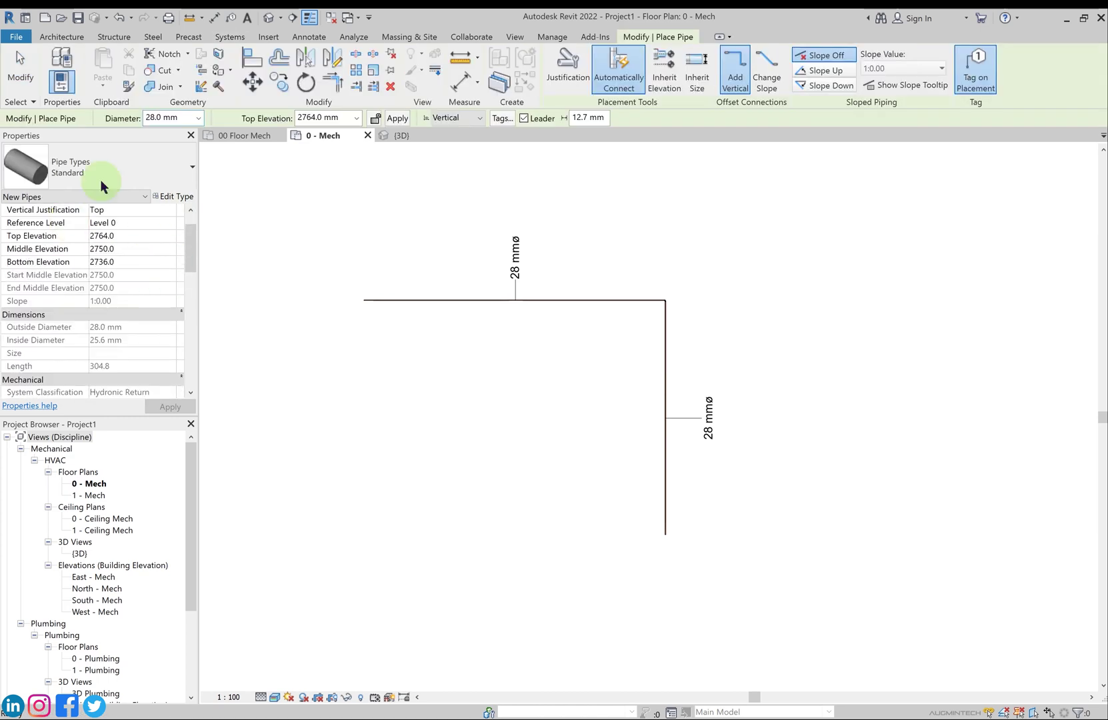
scroll(112, 261, "down", 3)
scroll(114, 266, "down", 3)
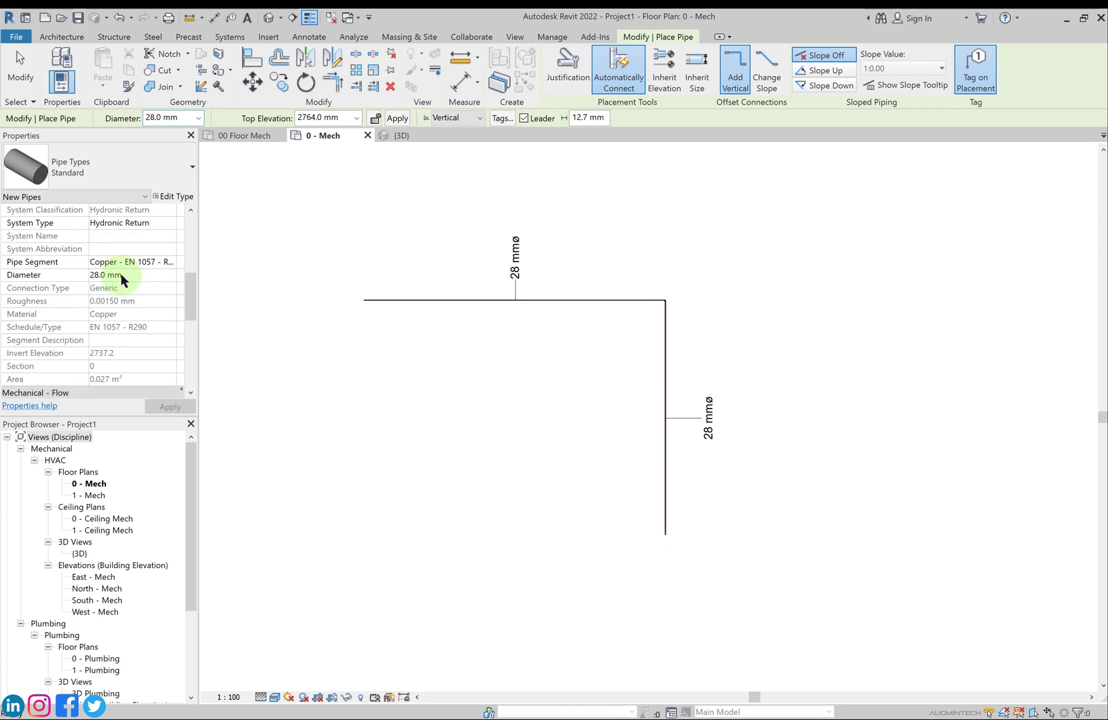
left_click(170, 223)
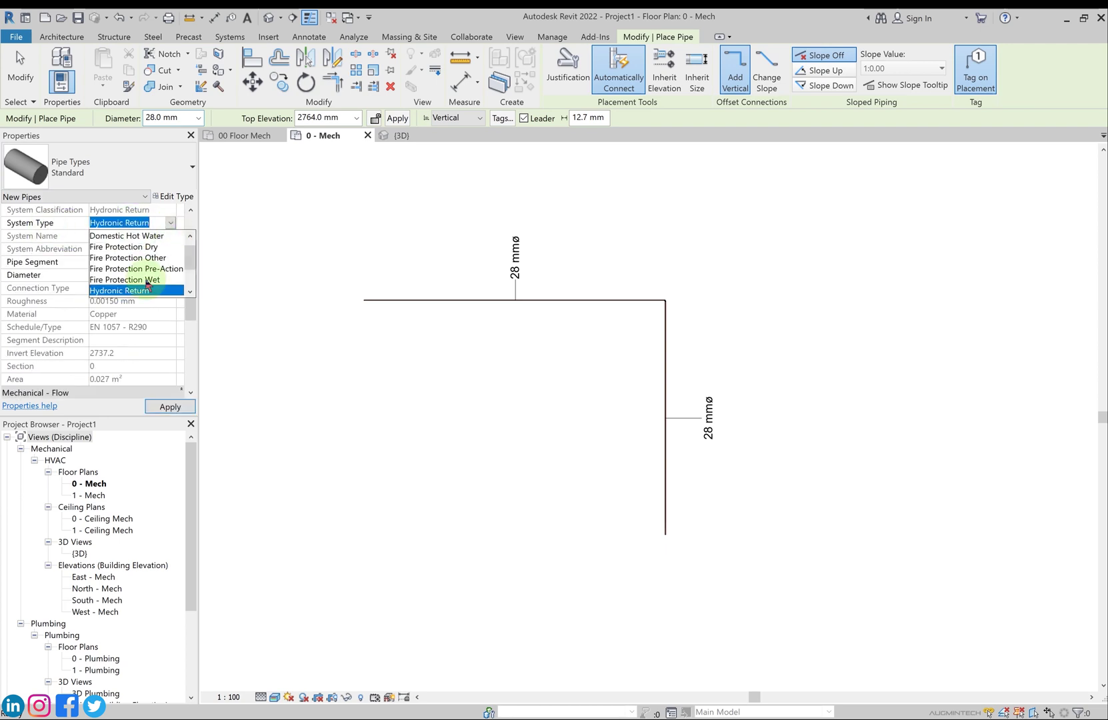
scroll(188, 265, "down", 2)
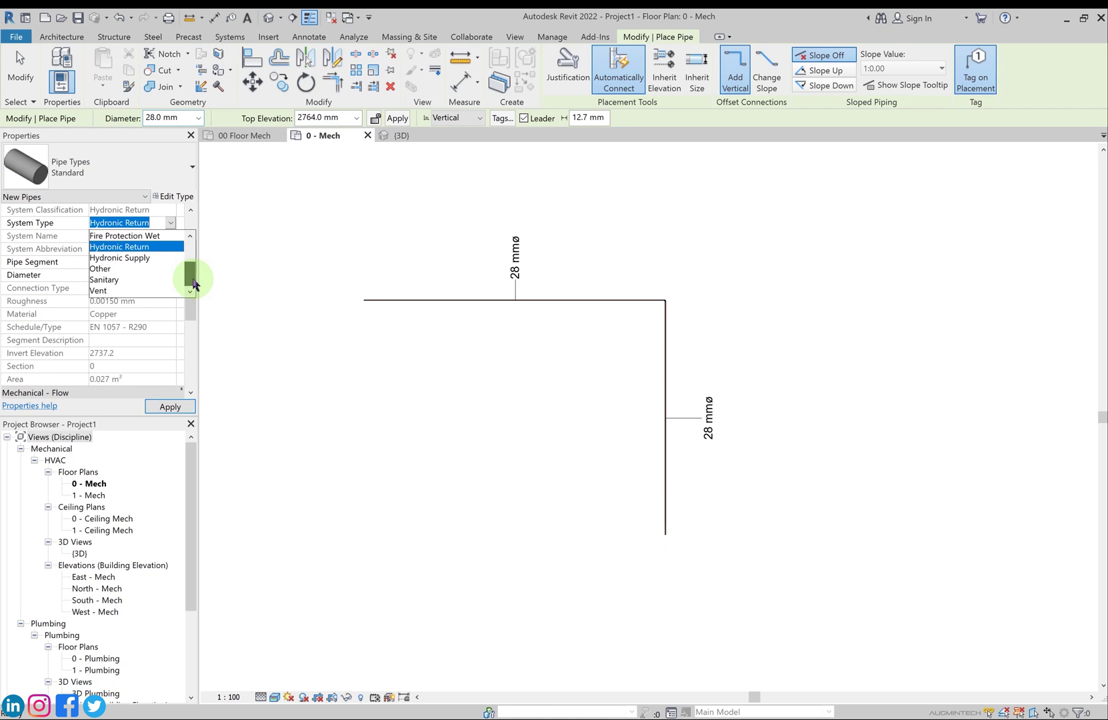
left_click(190, 237)
left_click(158, 225)
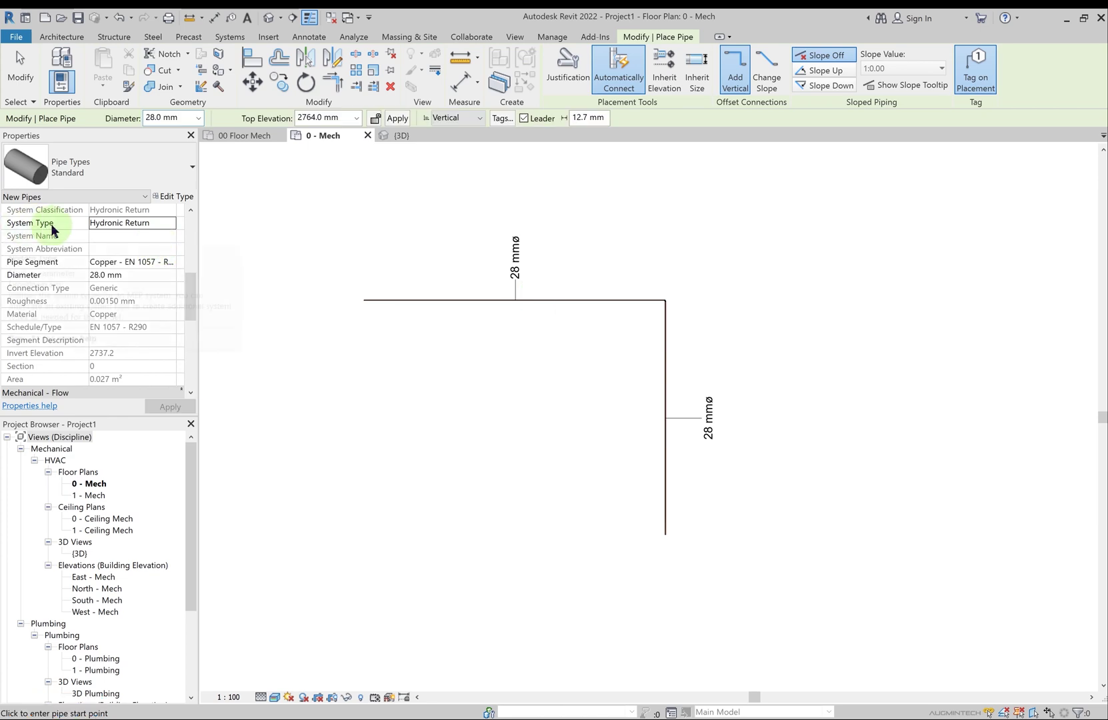
Examine the pipe segment, diameter, material and remaining mechanical properties of new pipes, keeping the copper segment
left_click(169, 260)
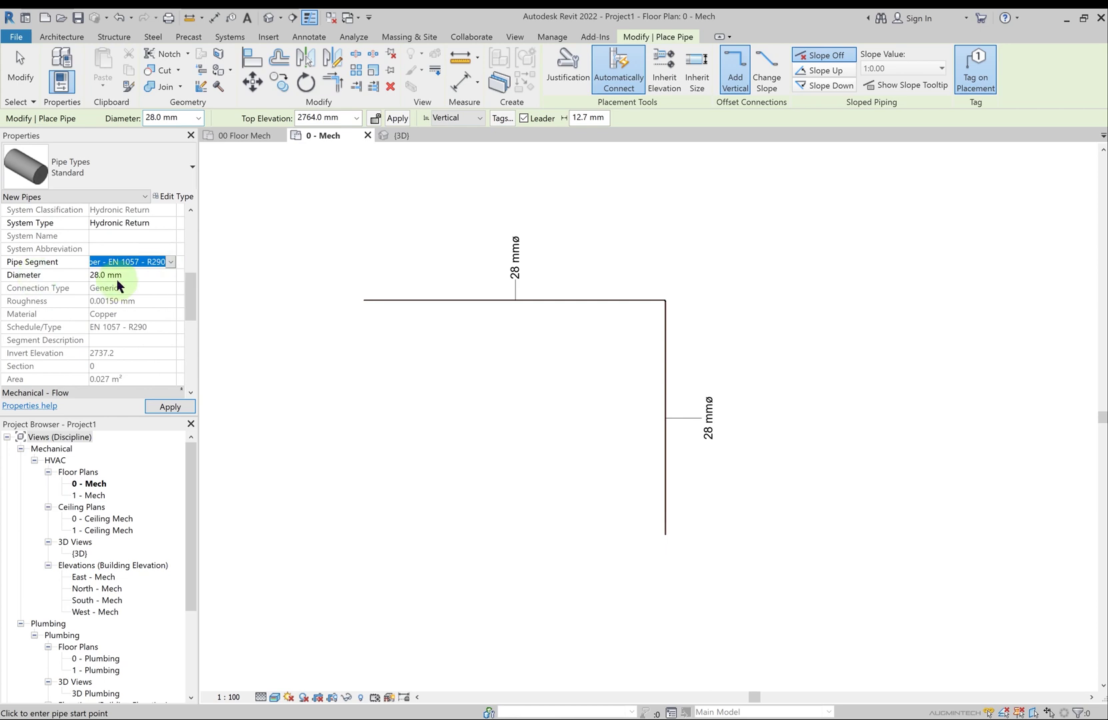
left_click(161, 120)
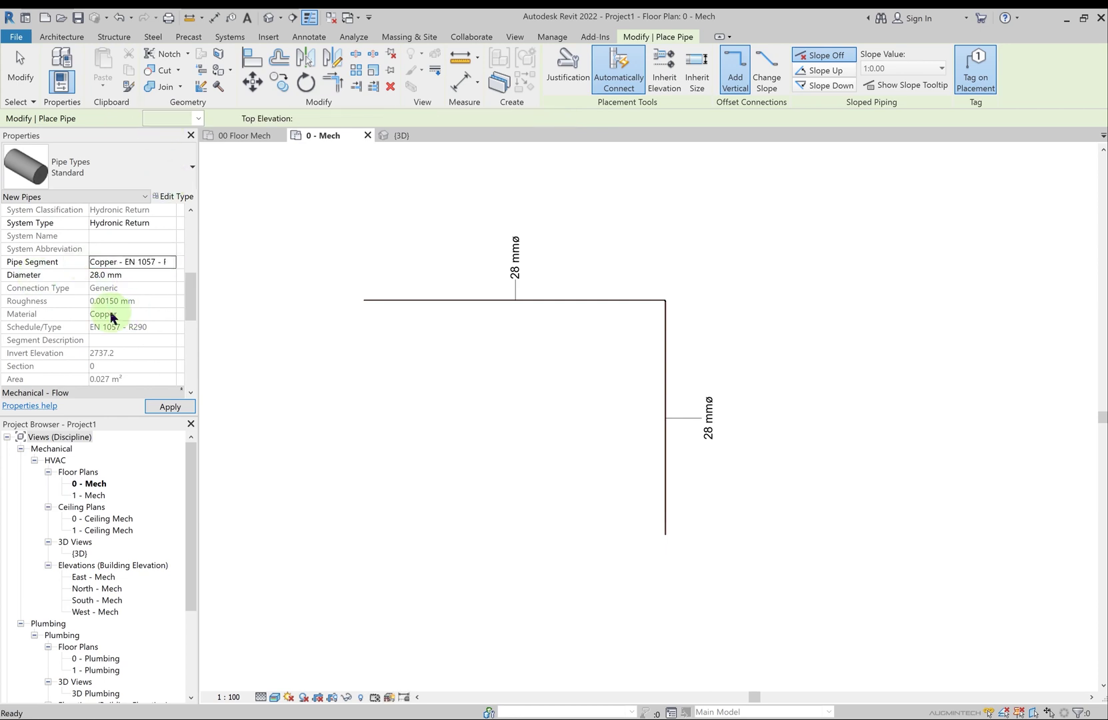
scroll(98, 300, "down", 2)
scroll(45, 243, "down", 1)
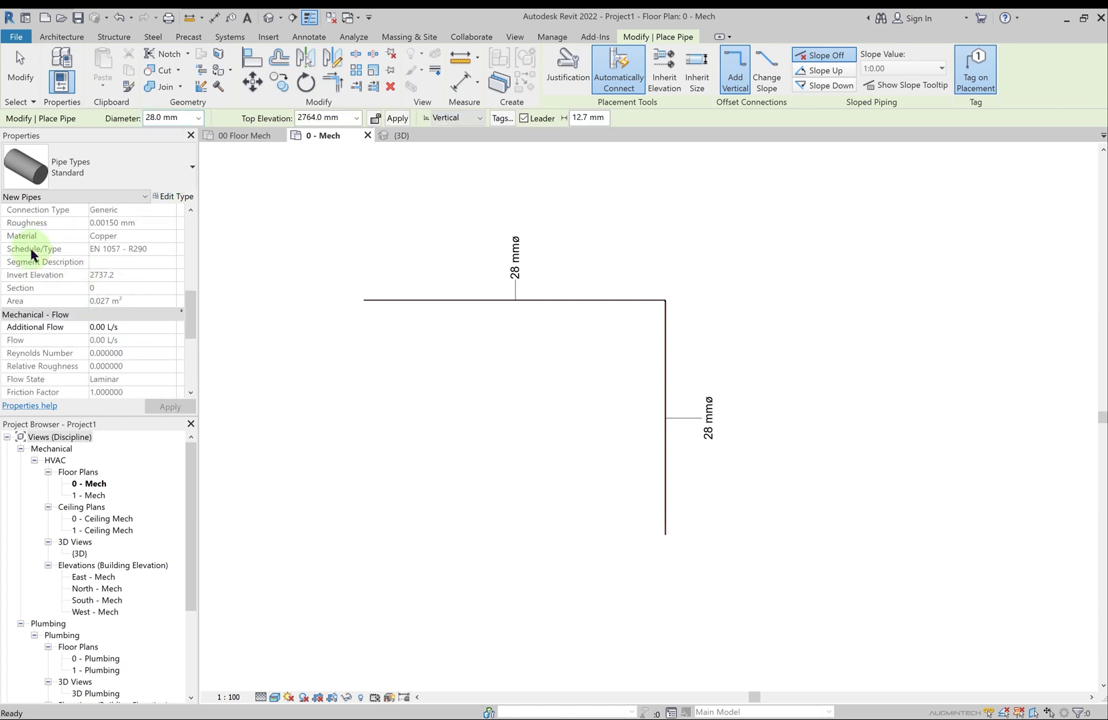
scroll(93, 324, "down", 2)
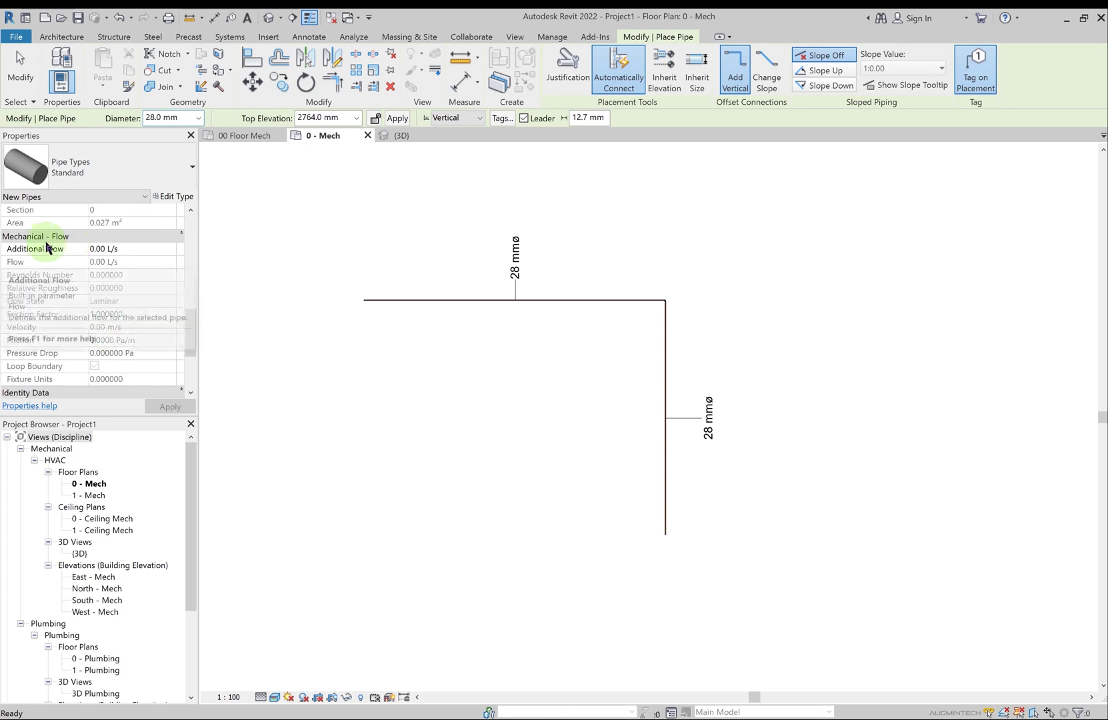
Try an additional flow of 15 L/s for new pipes and reset it to 0 L/s
left_click(138, 249)
left_click(128, 248)
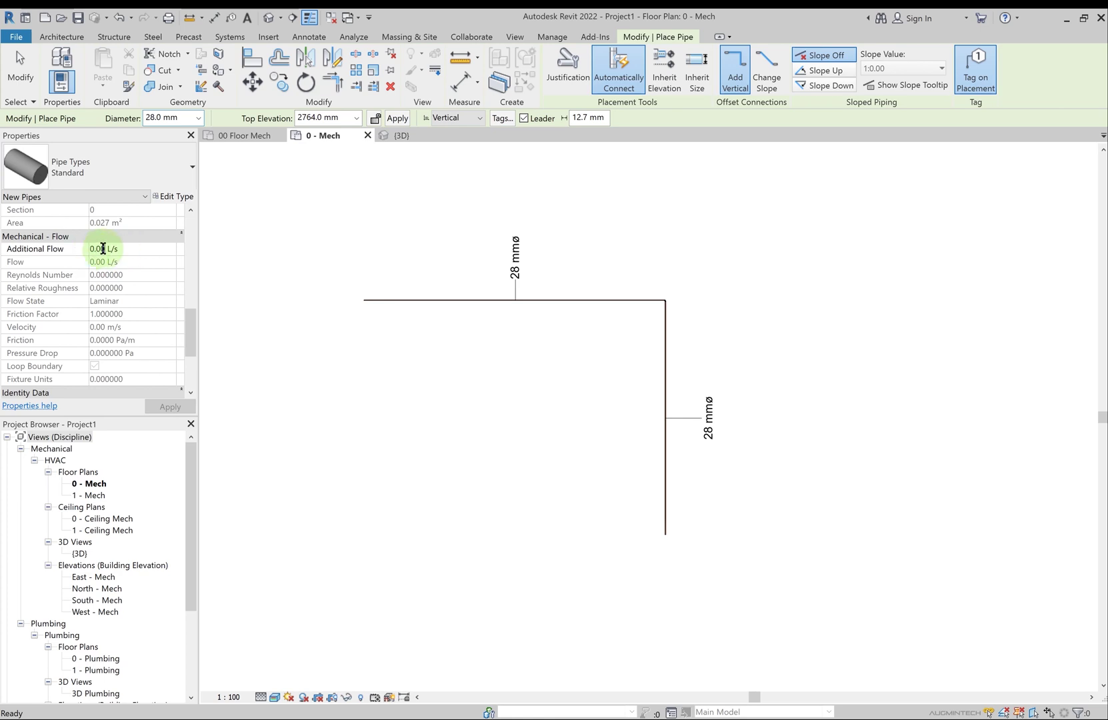
double_click(103, 248)
type("15")
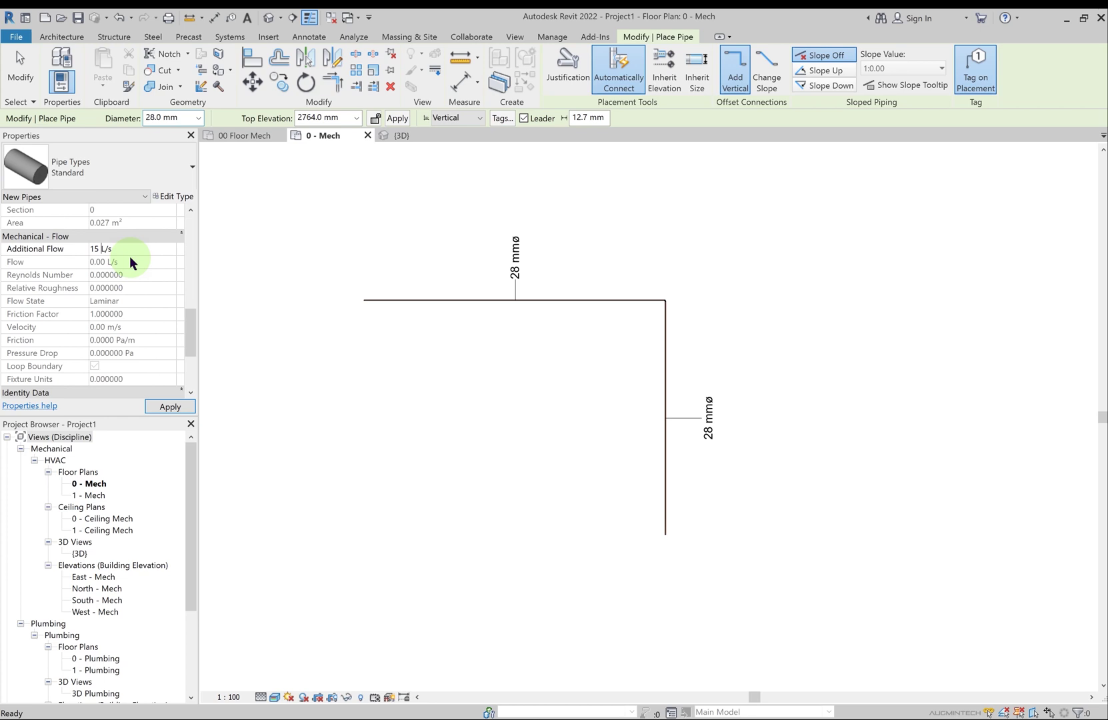
key("Return")
double_click(129, 249)
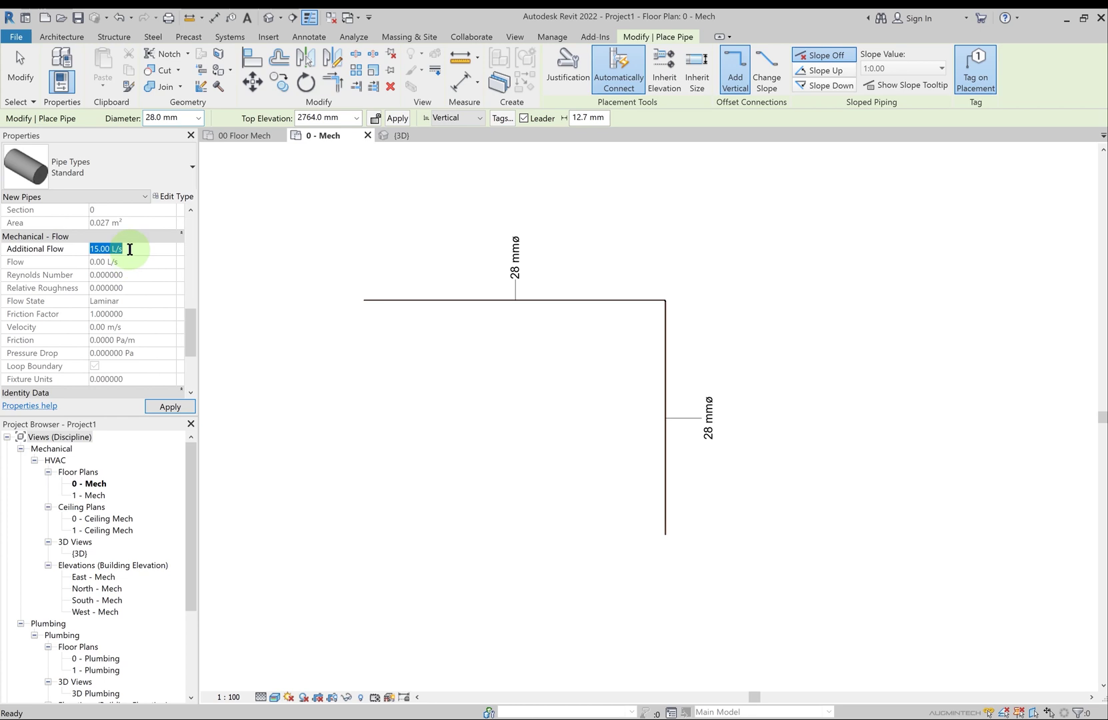
type("00")
key("Return")
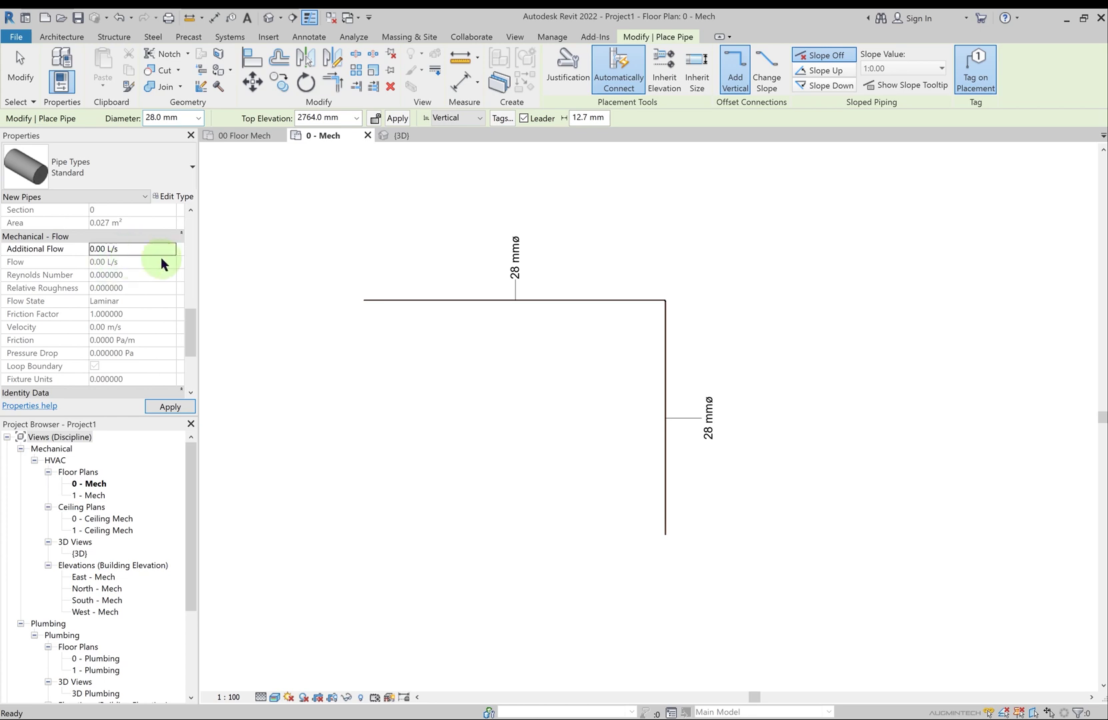
Examine the flow results, identity data and insulation properties of new pipes
scroll(130, 298, "down", 3)
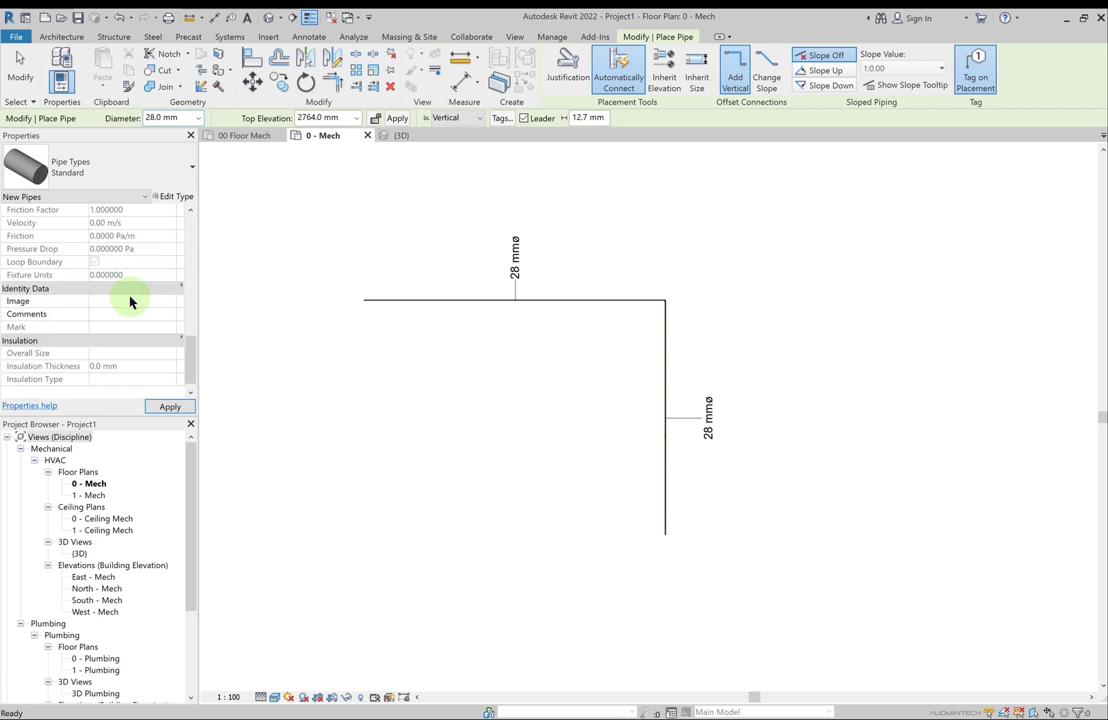
scroll(128, 295, "down", 1)
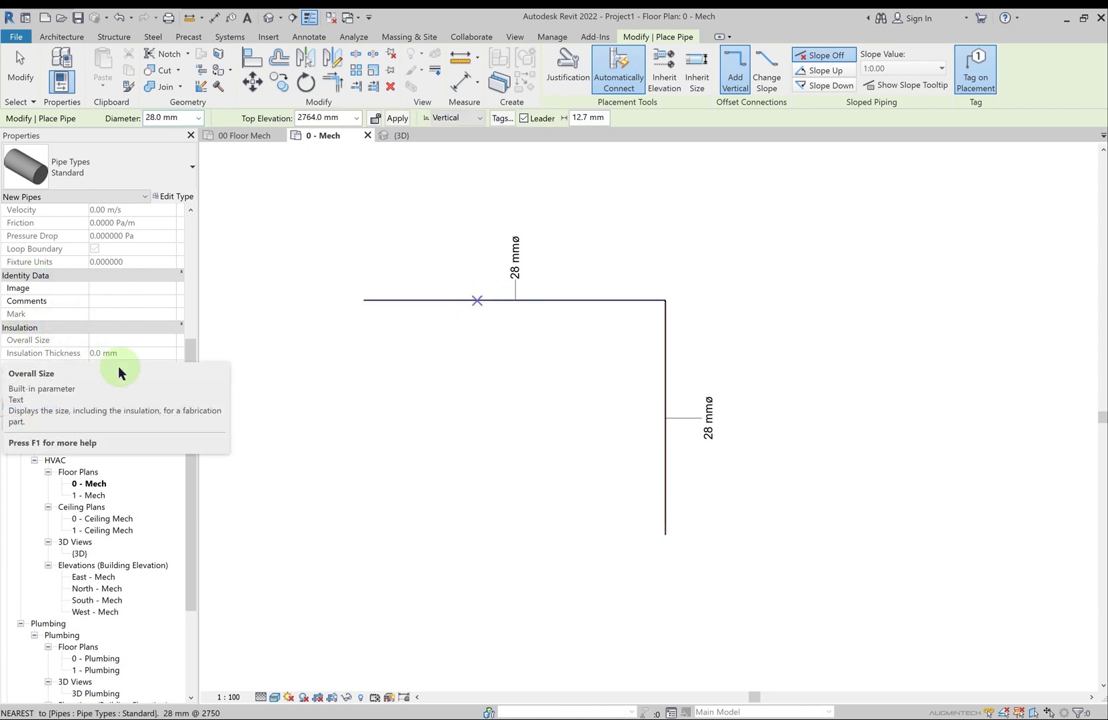
scroll(106, 346, "up", 5)
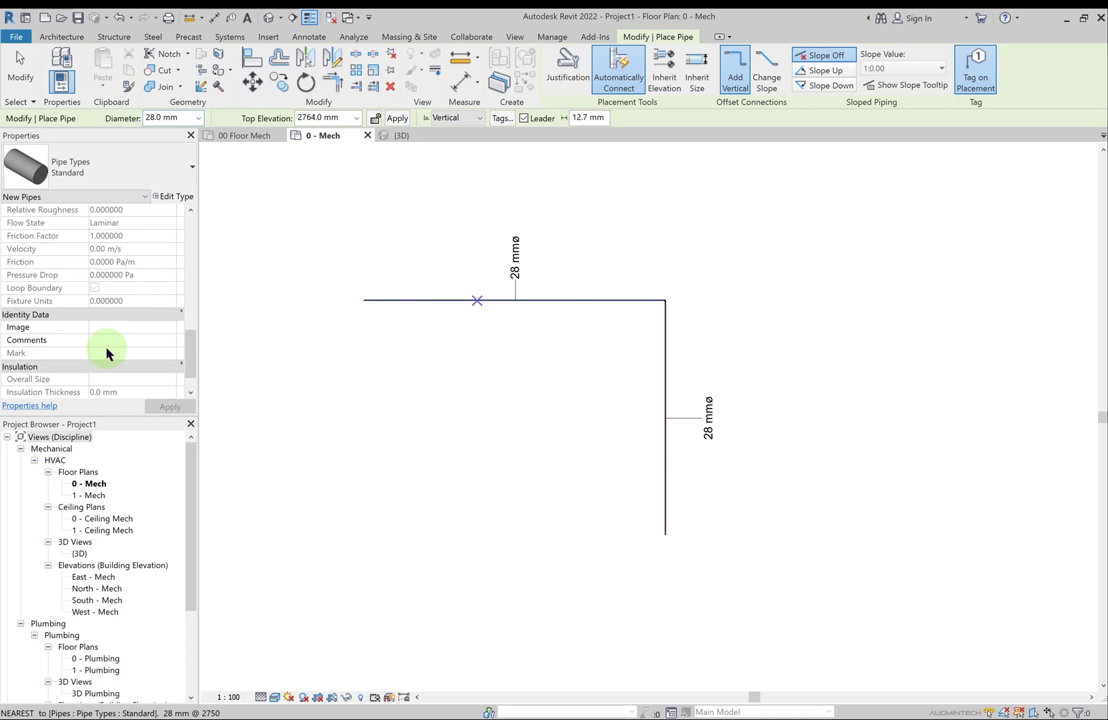